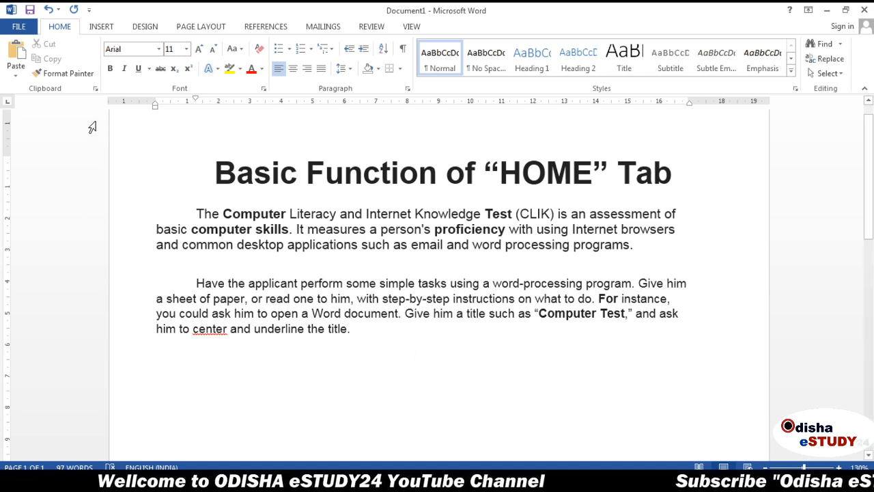
- Examine the file management options, the insertion, page layout and text formatting commands, and the stored clipboard items
click(31, 27)
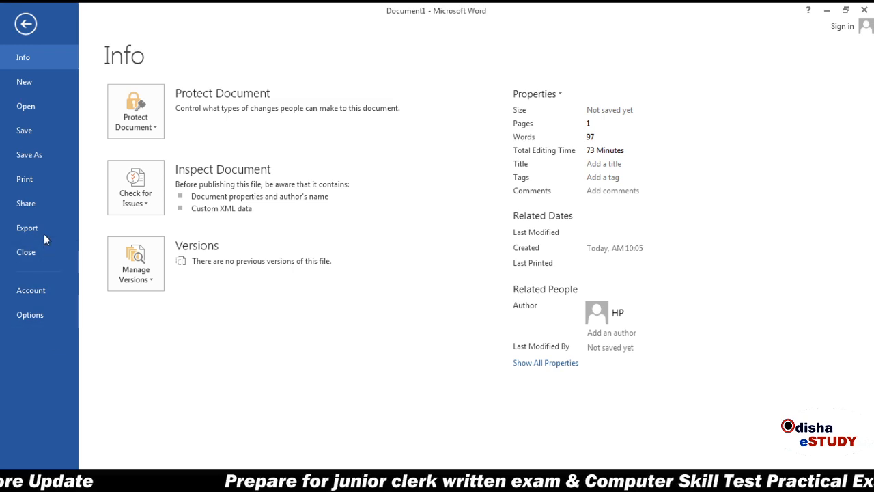
click(27, 24)
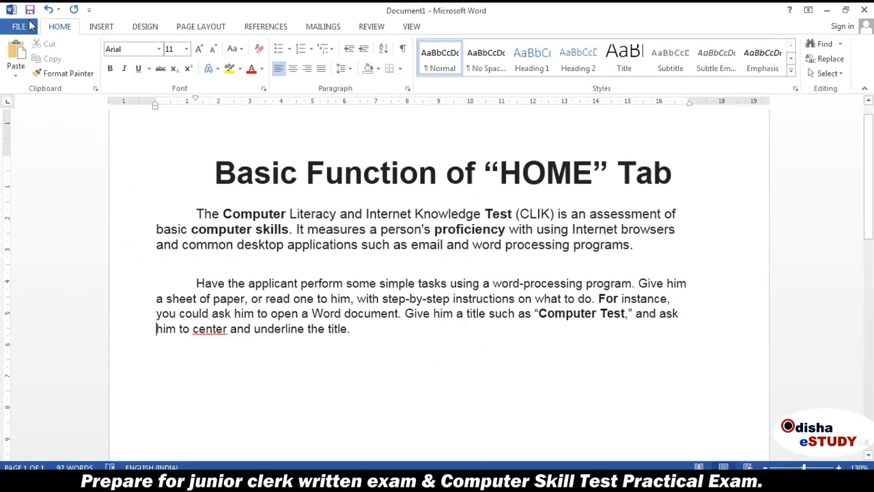
click(18, 26)
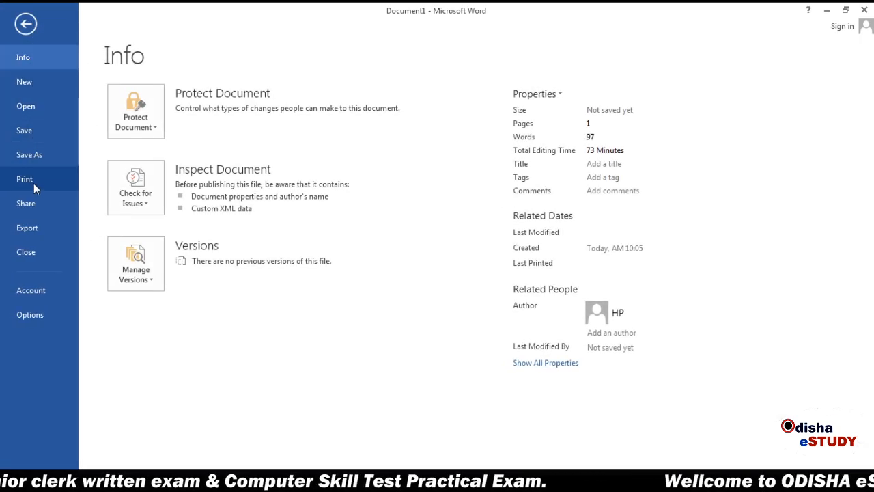
click(27, 25)
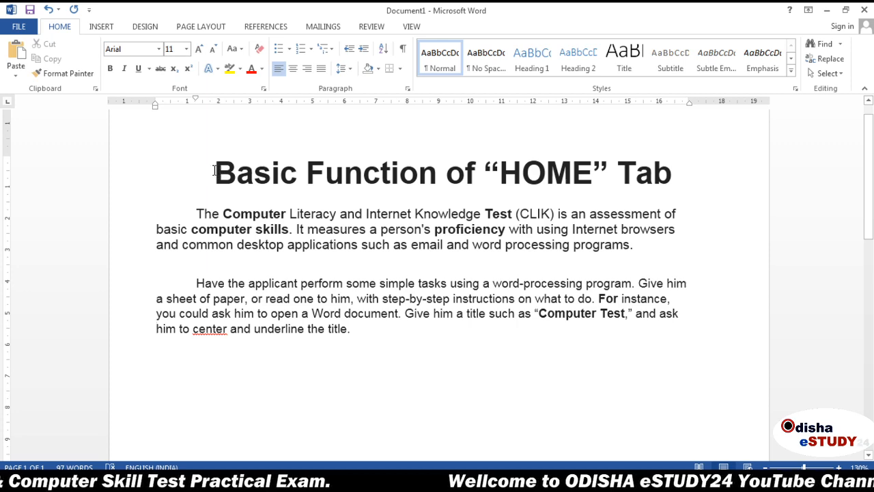
drag(214, 170, 653, 189)
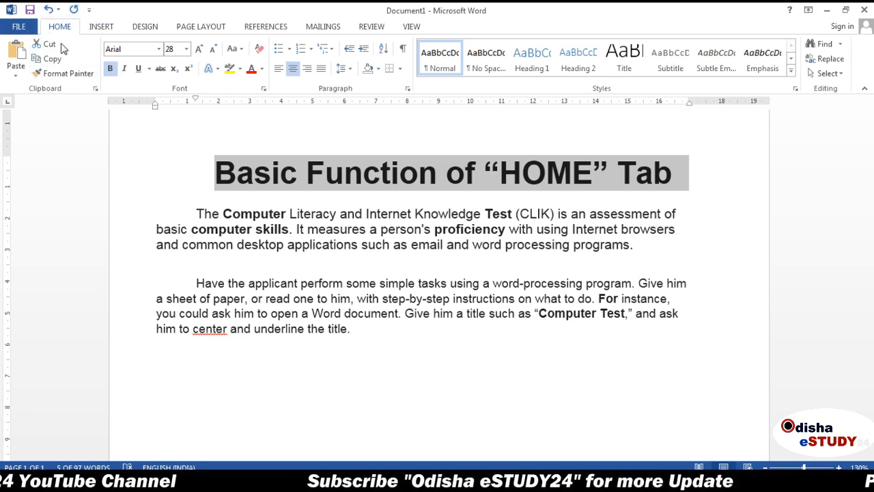
click(106, 28)
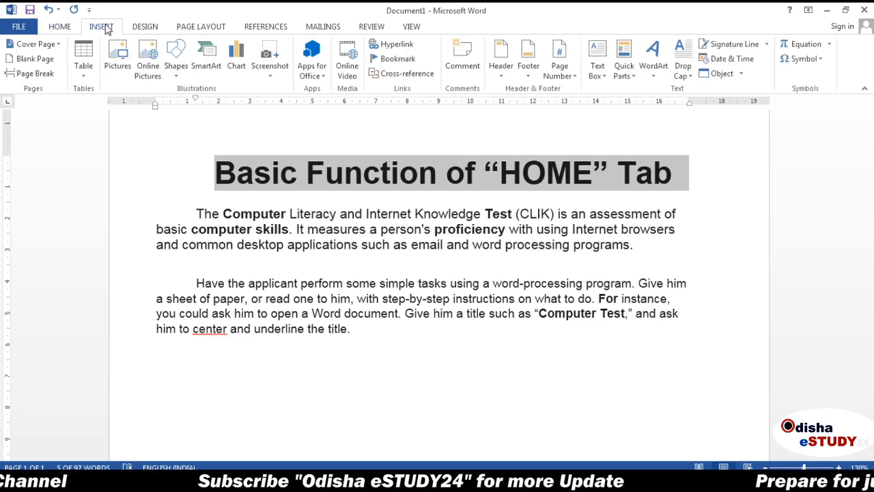
click(193, 28)
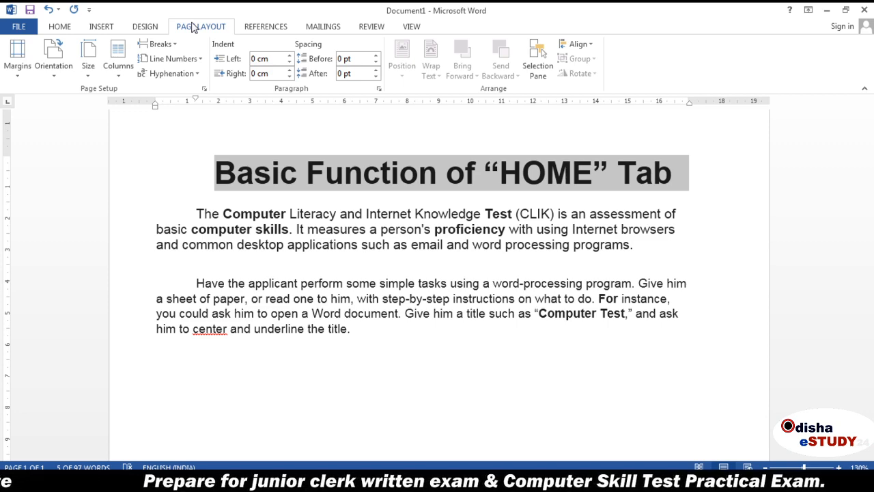
click(60, 26)
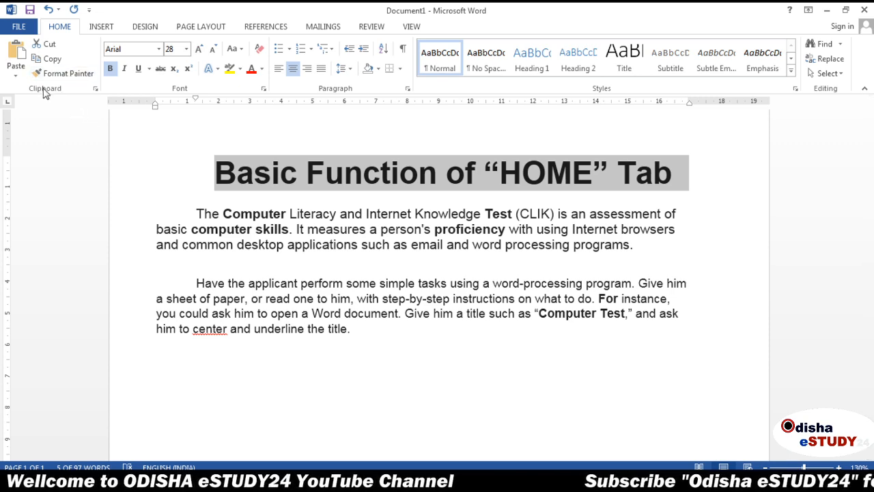
click(96, 90)
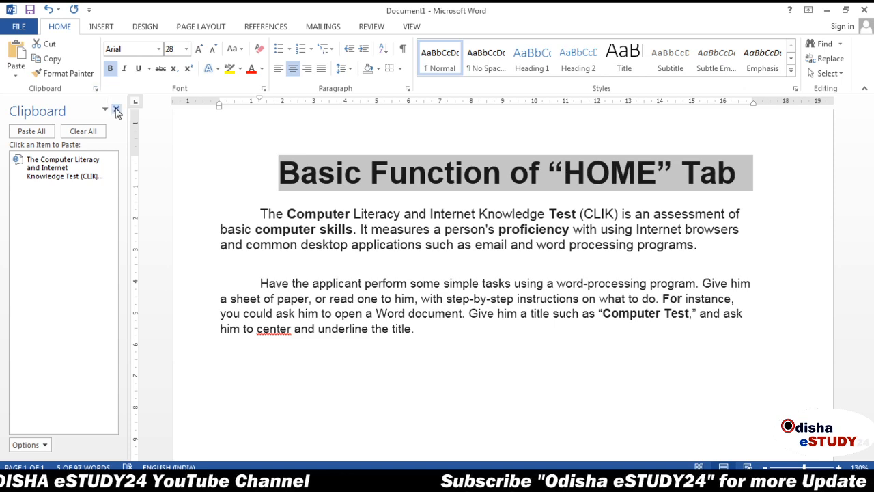
click(116, 109)
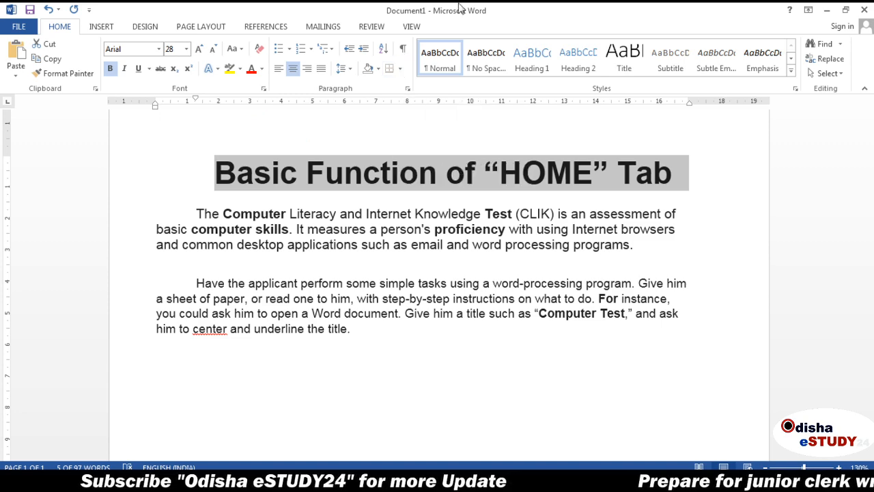
click(593, 69)
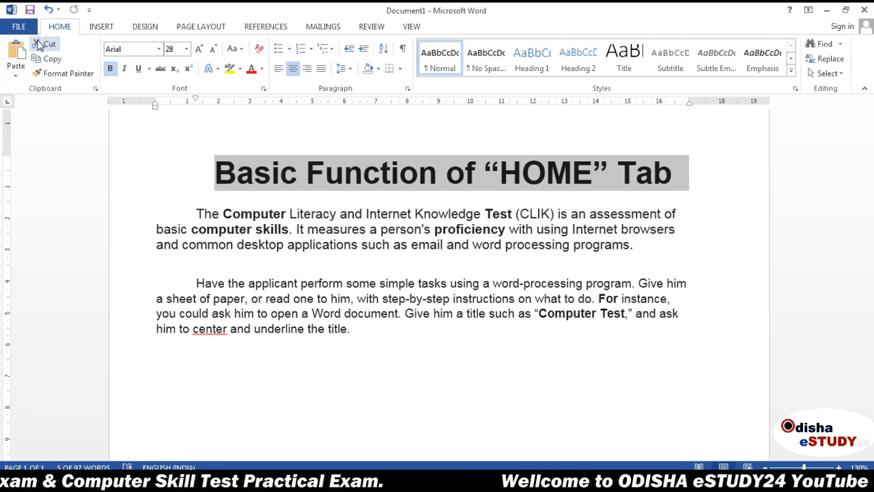
- Move the word "Basic" from the title to a new line below the last paragraph
click(222, 185)
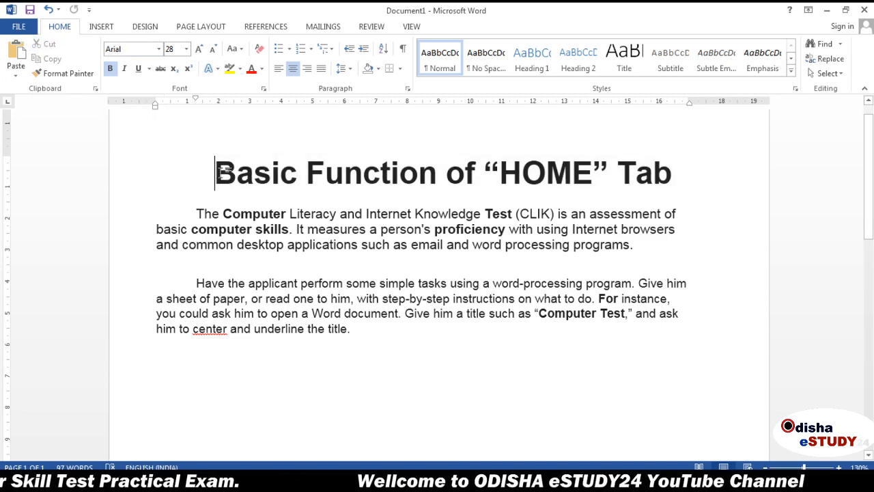
drag(217, 186, 295, 192)
key(ctrl+c)
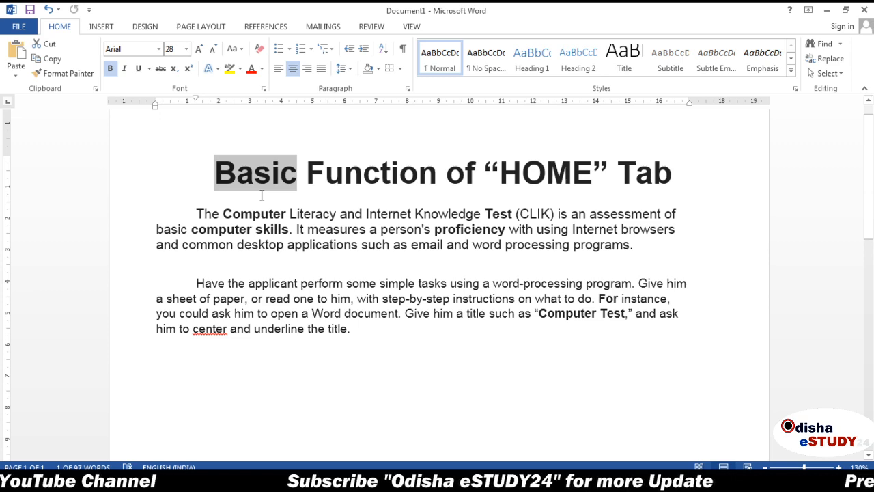
key(Delete)
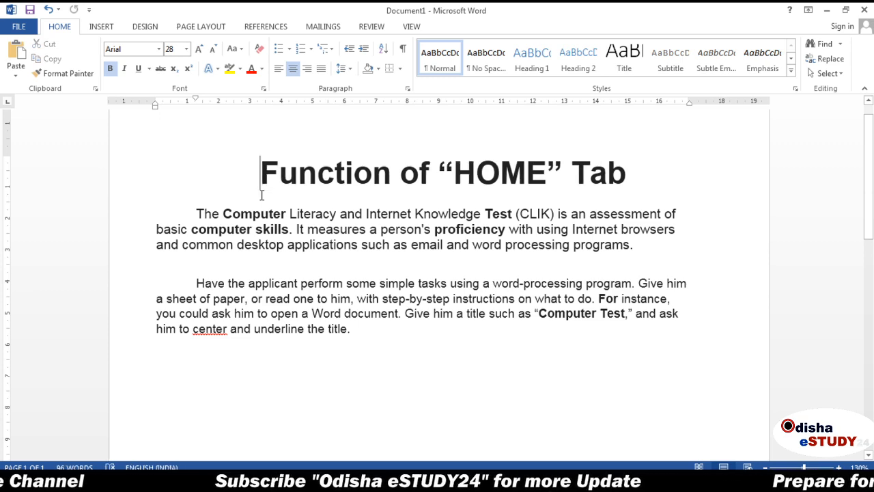
click(376, 330)
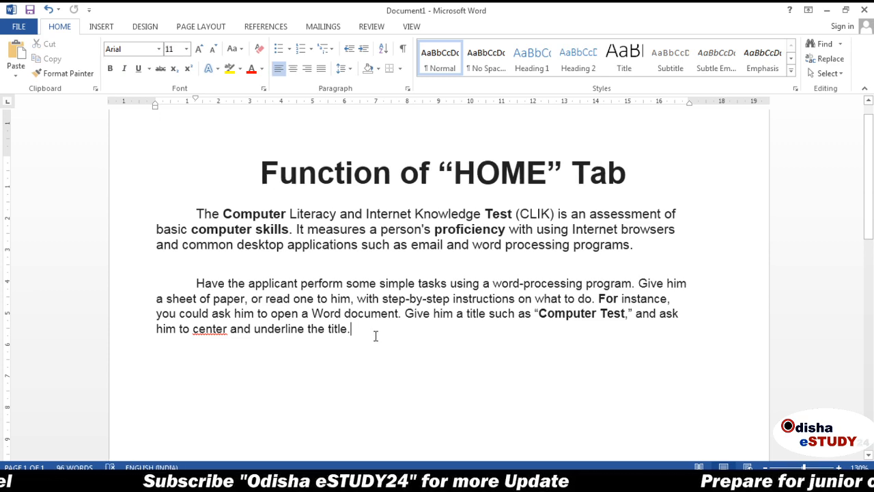
key(Return)
key(ctrl+v)
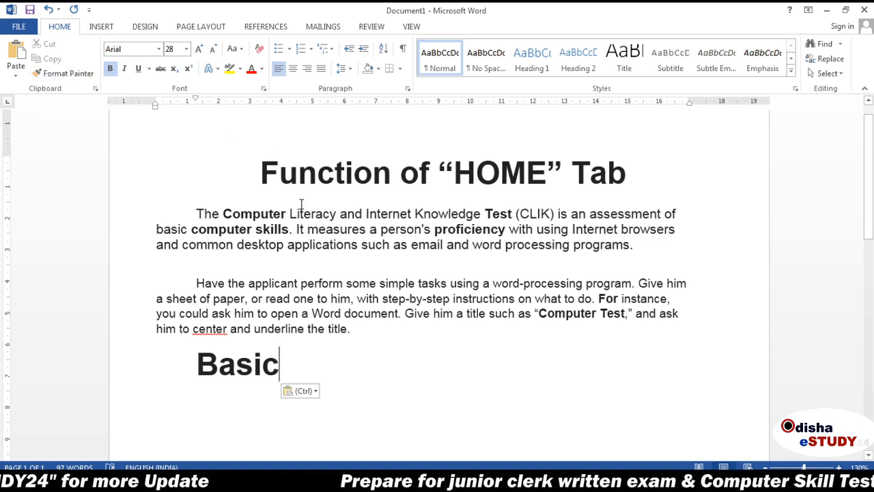
- Copy "Basic" from the last line and paste it before "Function" in the title
drag(289, 367, 192, 364)
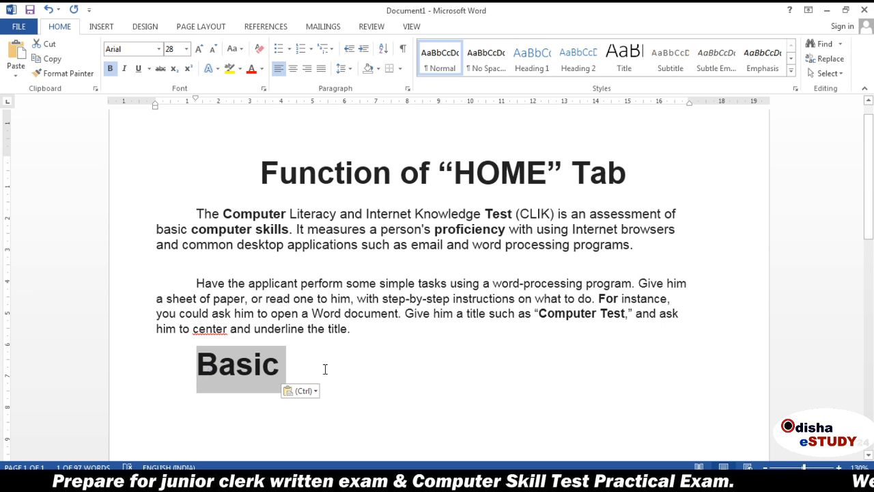
key(ctrl+c)
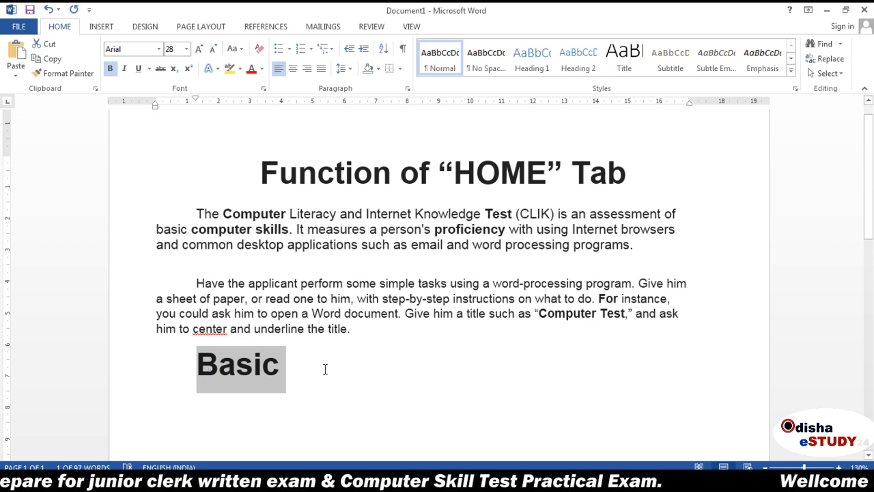
click(53, 65)
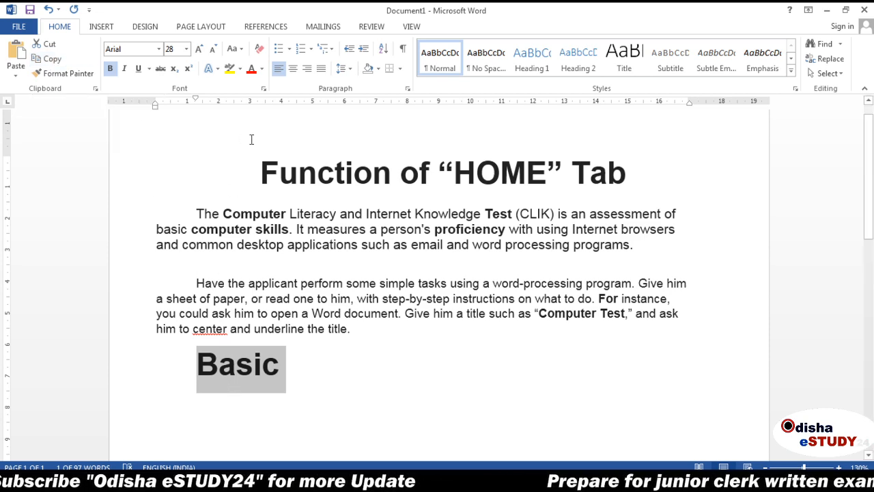
click(258, 168)
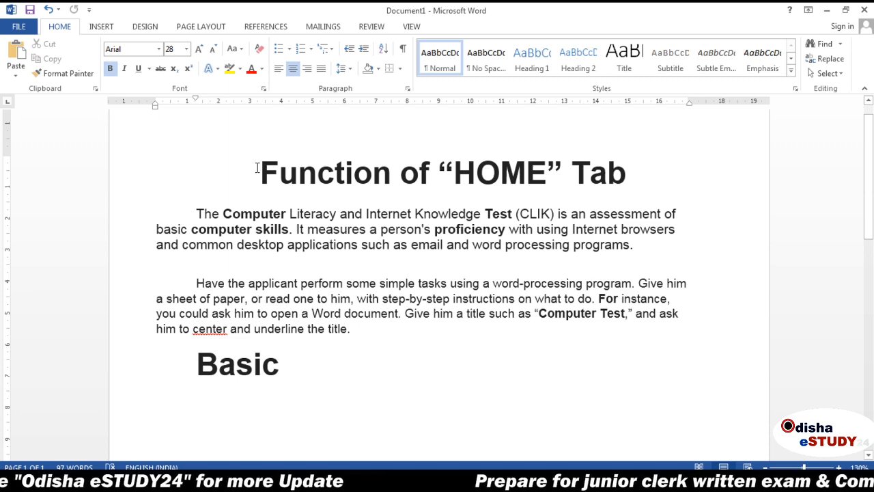
key(ctrl+v)
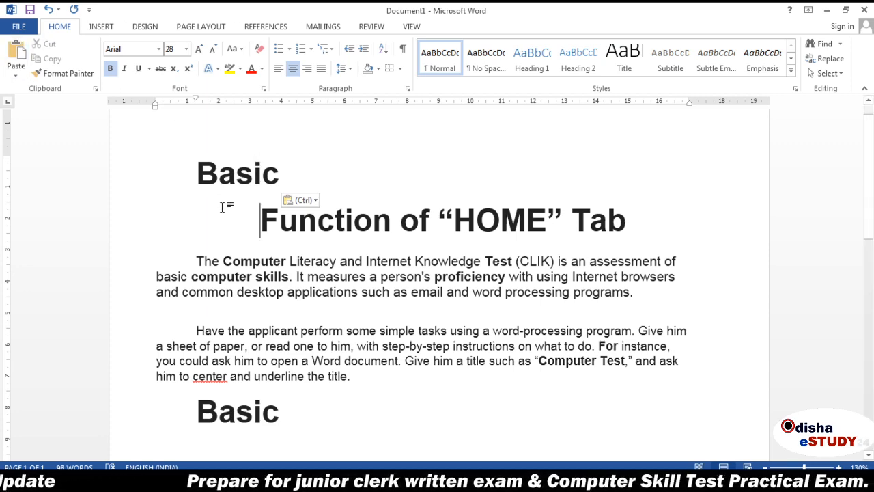
- Left-align the rest of the title and join it onto the line with the pasted "Basic"
key(ctrl+l)
key(BackSpace)
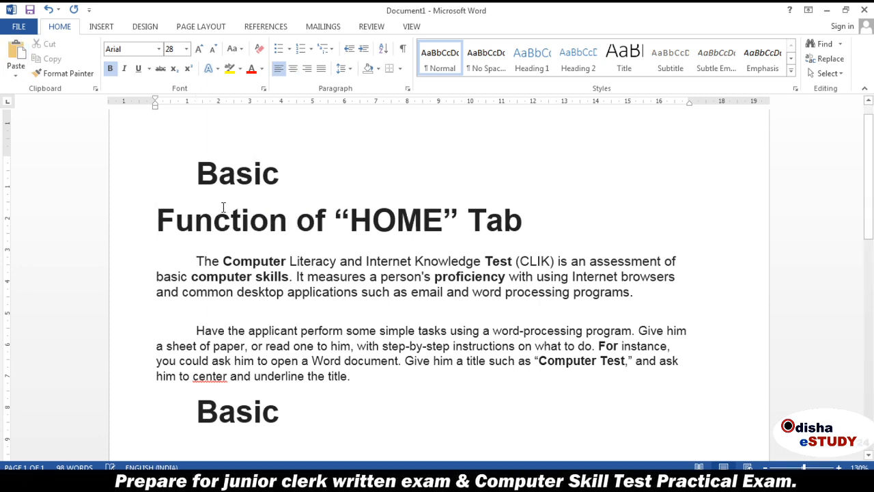
key(BackSpace)
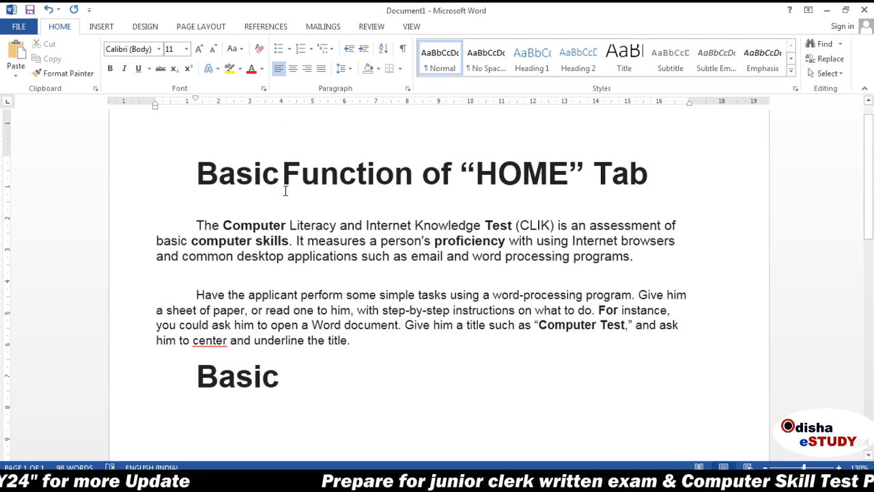
- Change the font of the whole title "Basic Function of “HOME” Tab" to Arial Black
drag(180, 168, 657, 194)
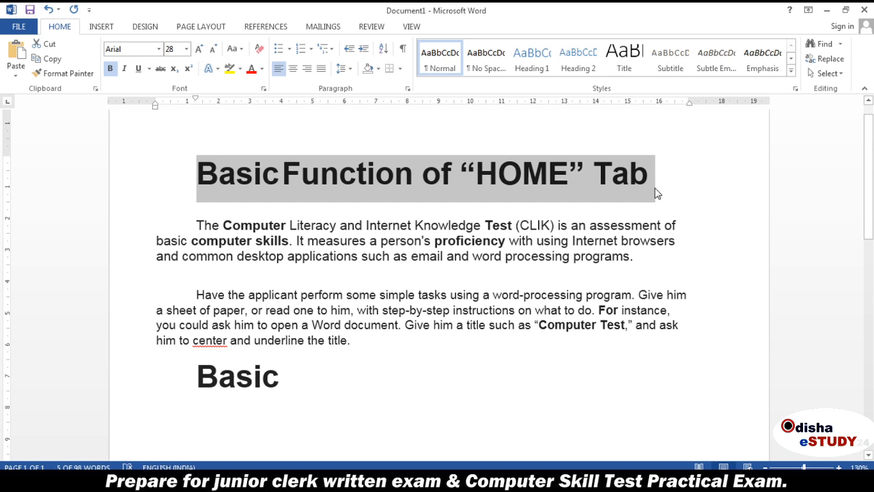
click(175, 152)
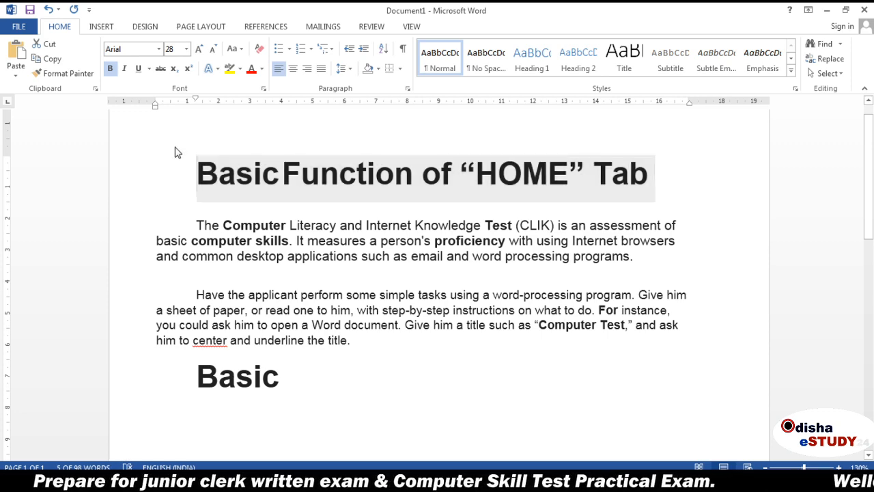
drag(187, 157, 642, 207)
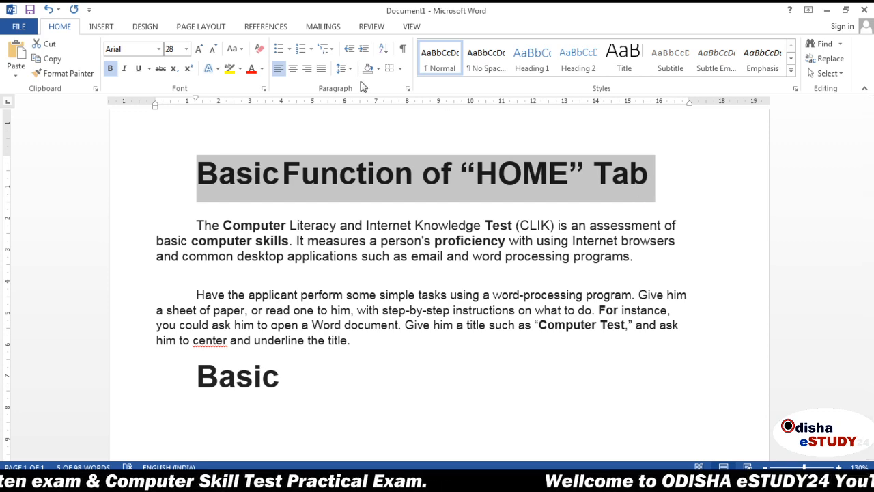
click(157, 52)
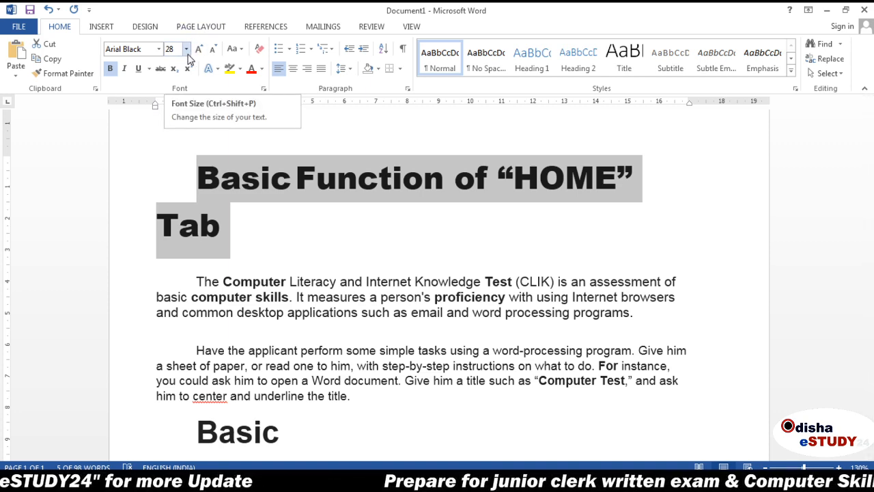
- Set the font size of the whole title to 26
click(352, 256)
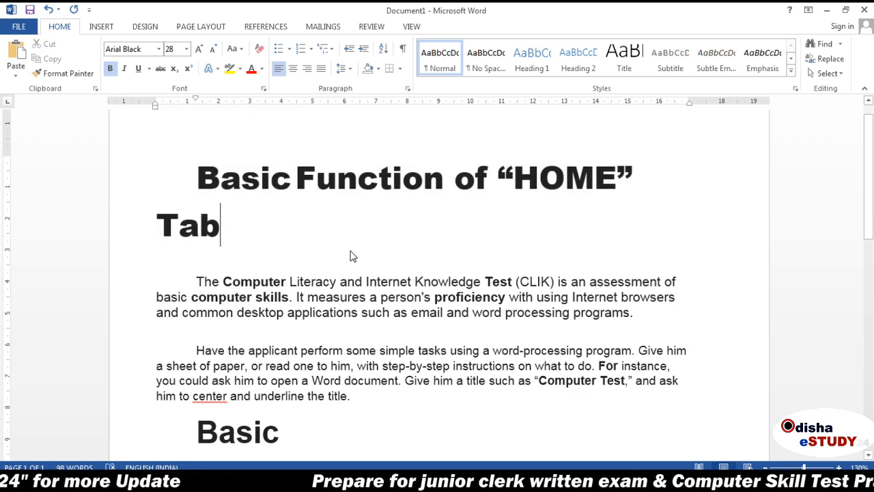
drag(196, 174, 249, 193)
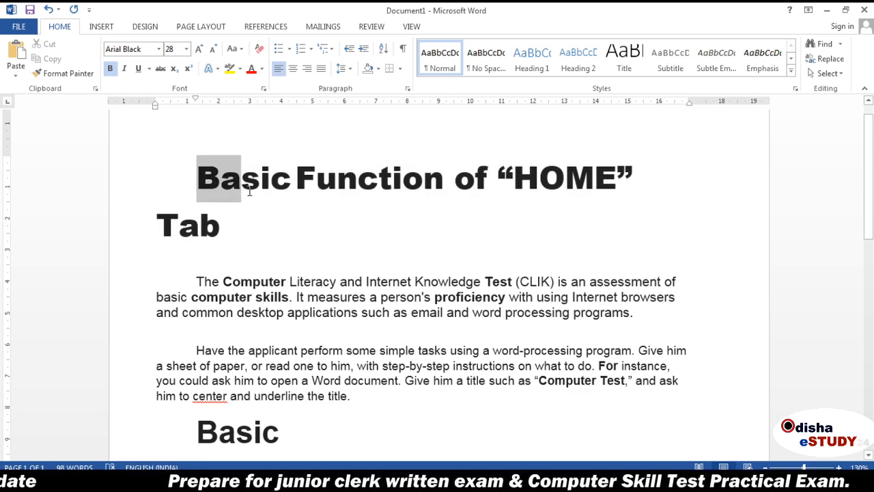
drag(250, 193, 269, 240)
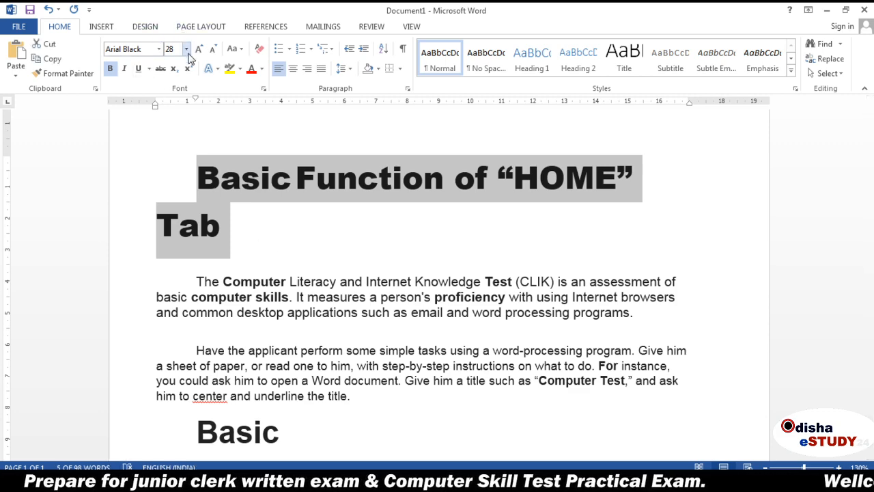
click(183, 50)
click(187, 50)
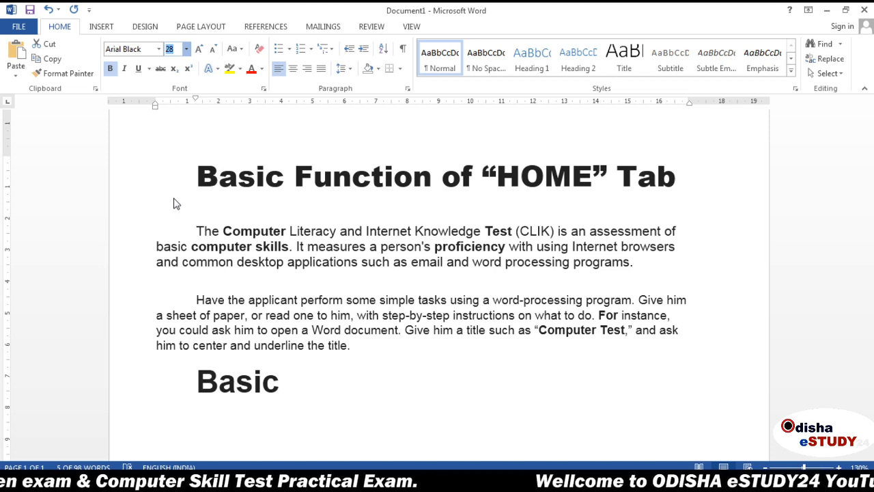
click(173, 203)
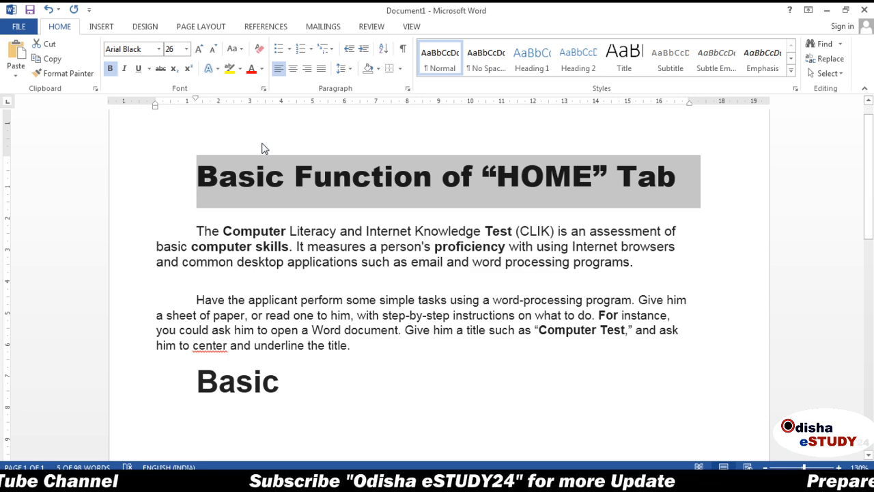
- Enlarge the title's font stepwise to 48 and shrink it back to 26
key(ctrl+shift+period)
key(ctrl+shift+period)
key(ctrl+shift+period)
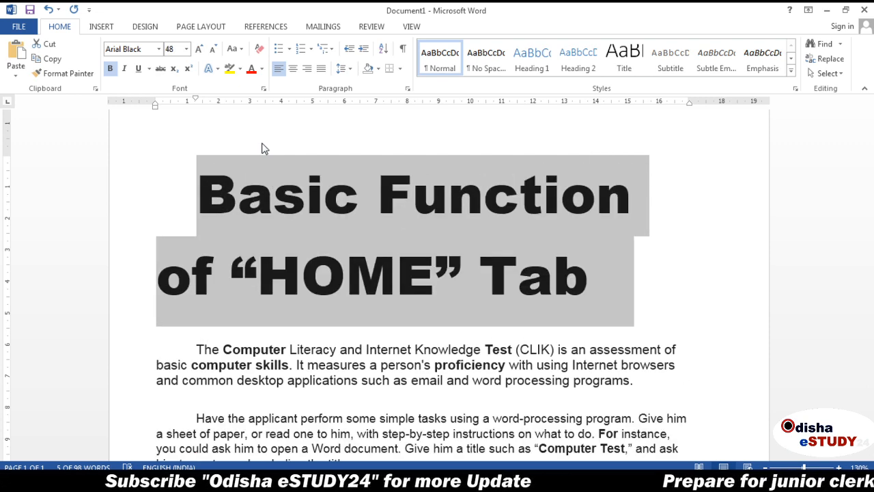
key(ctrl+shift+comma)
key(ctrl+shift+comma)
key(ctrl+shift+comma)
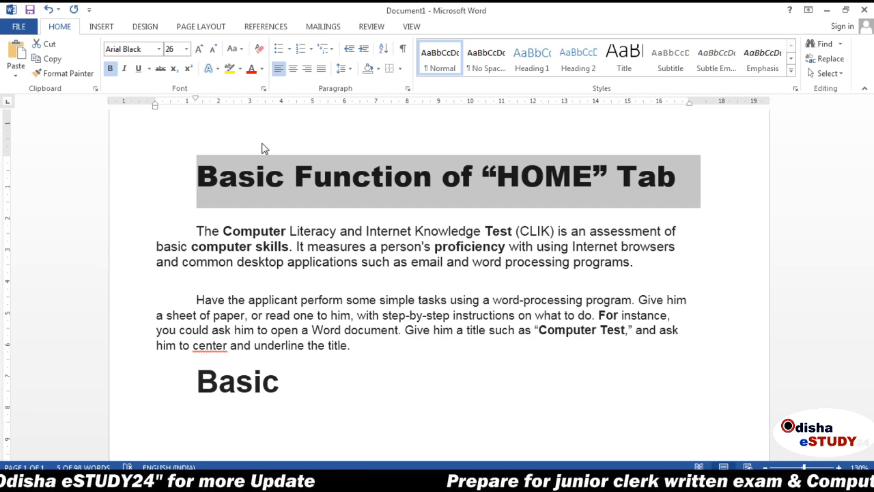
- Open the detailed font settings for the selected title and close them without applying anything
key(ctrl+d)
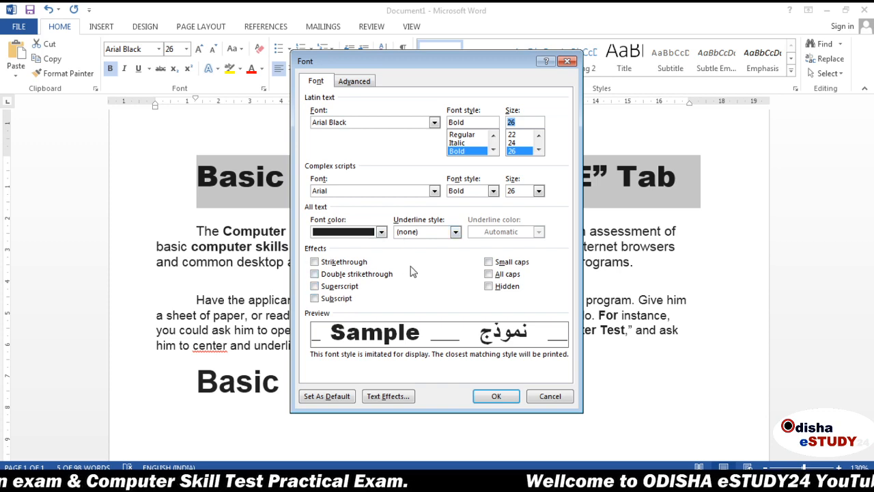
click(550, 397)
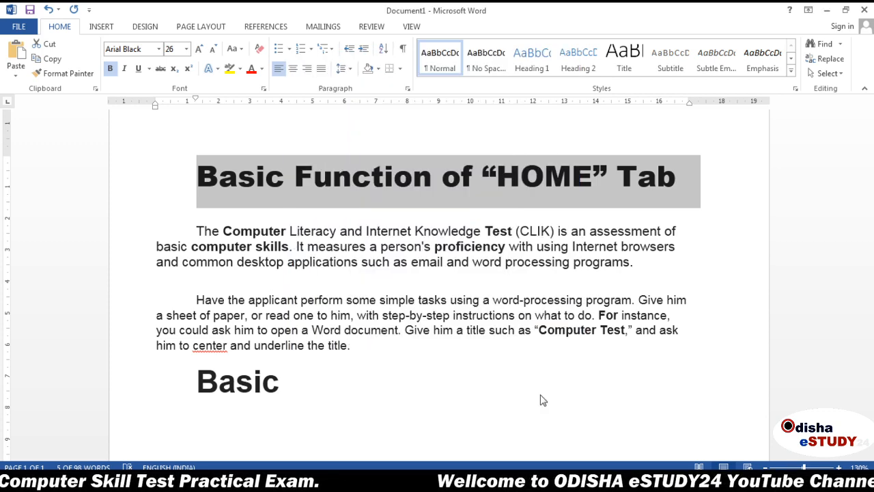
- Enlarge the word “HOME” in the title stepwise to 48 and shrink it to 28
click(213, 183)
click(195, 184)
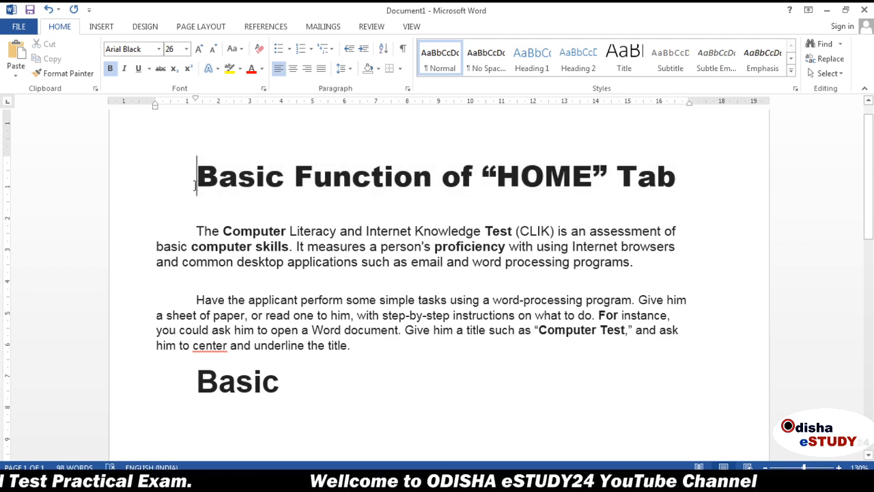
drag(196, 184, 469, 199)
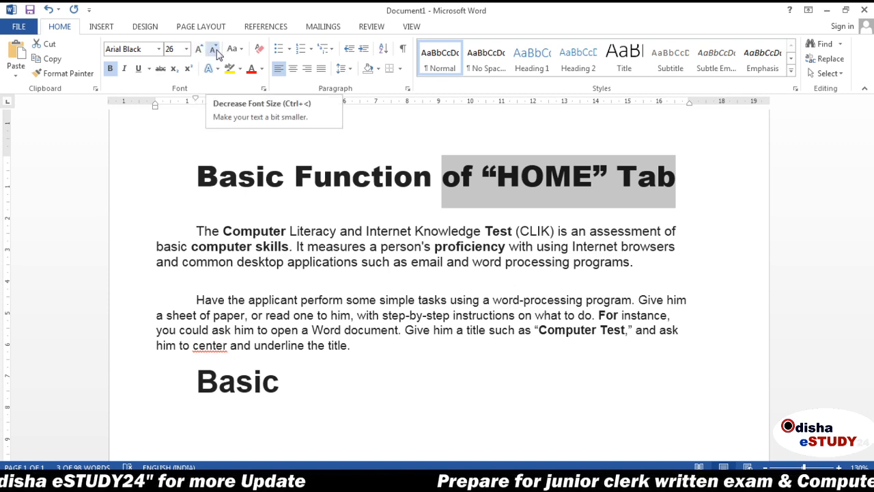
click(510, 191)
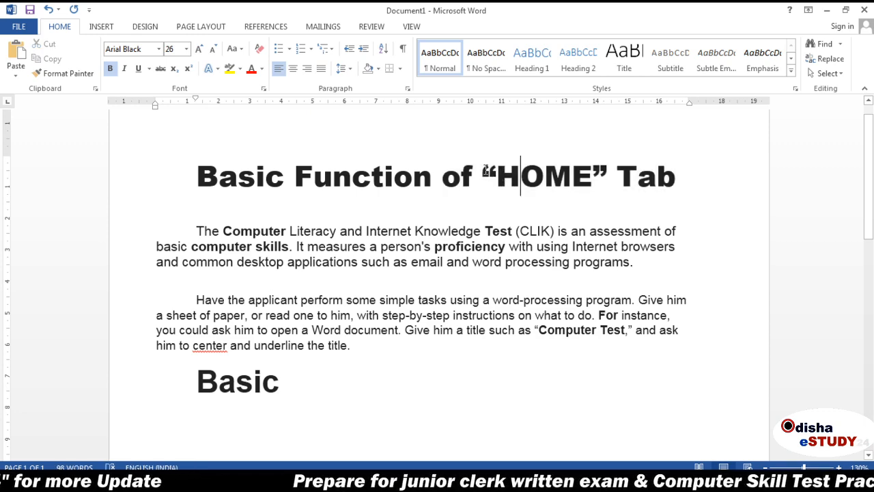
drag(483, 164, 617, 179)
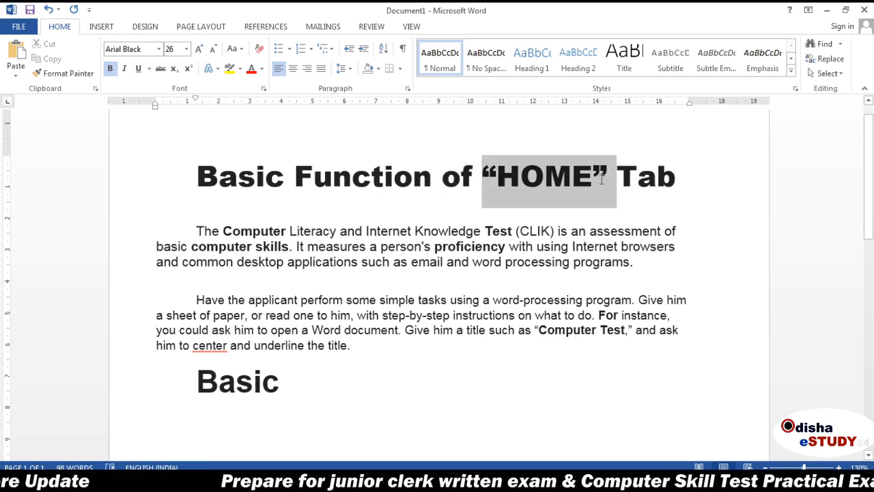
click(197, 52)
click(197, 53)
click(197, 52)
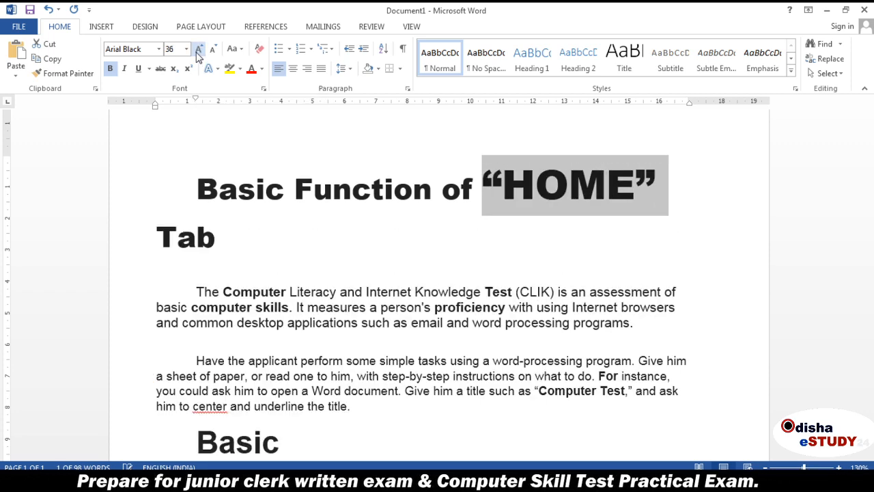
click(197, 52)
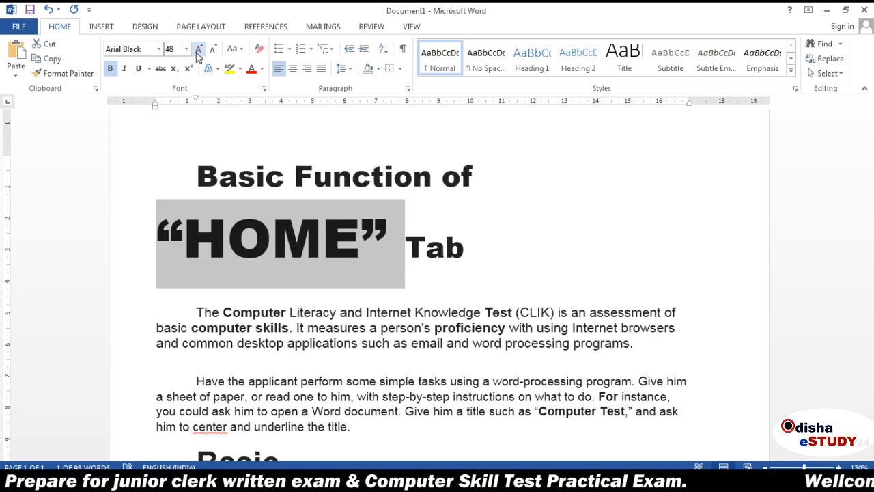
click(213, 52)
click(213, 52)
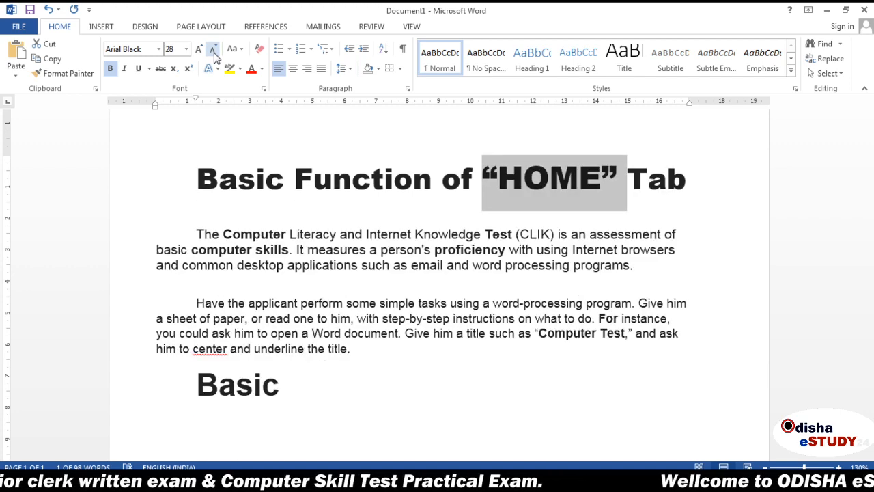
click(253, 147)
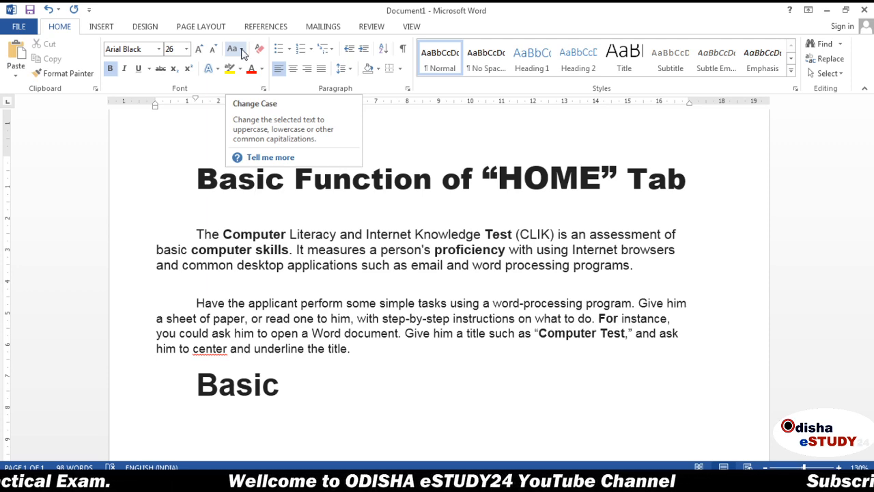
- Convert the whole title to lowercase and from there to uppercase
click(170, 195)
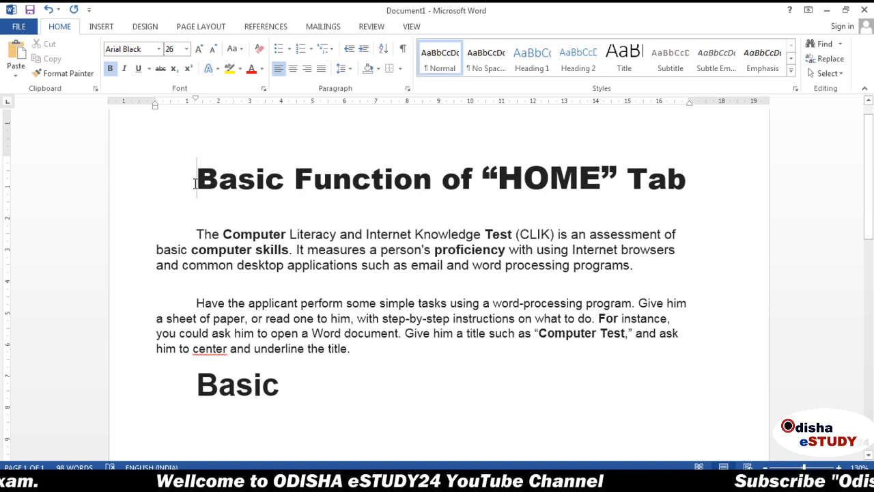
drag(196, 183, 686, 196)
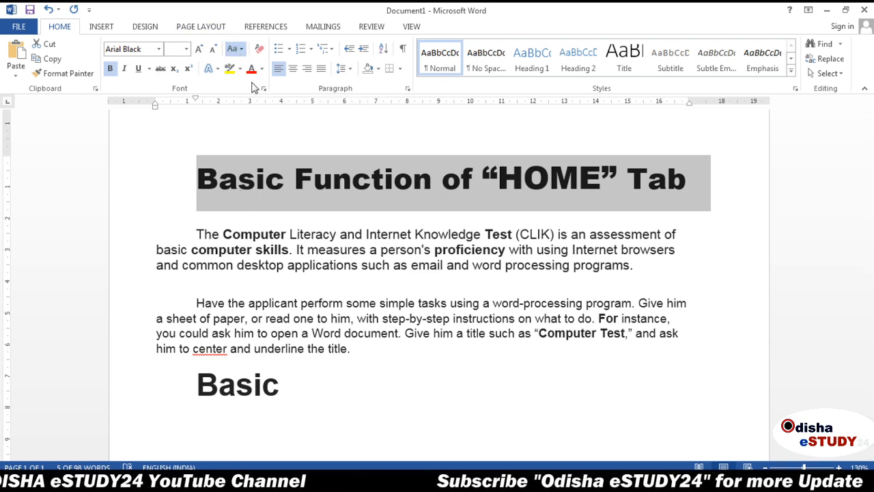
key(shift+F3)
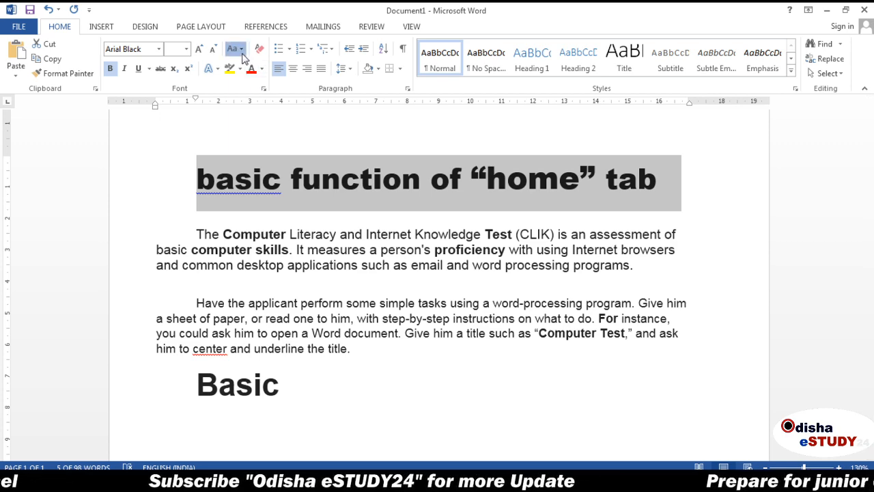
click(242, 54)
click(259, 91)
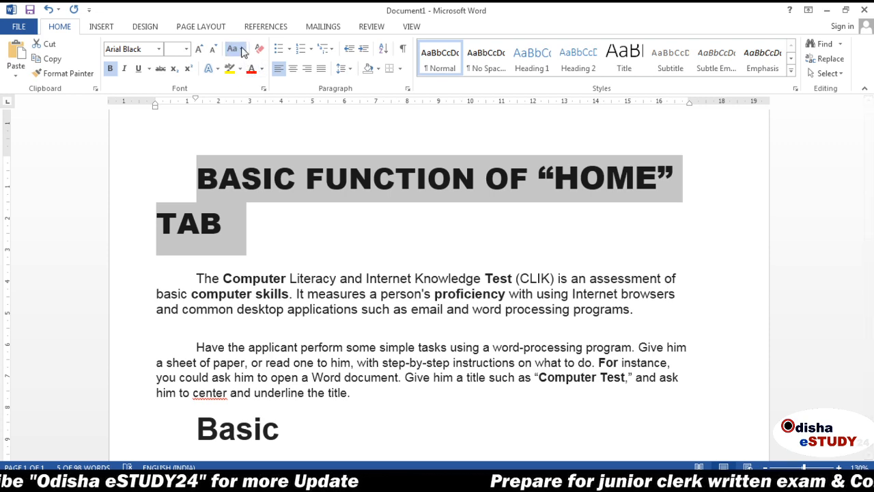
- Capitalize each word of the title and apply toggle case to it
click(257, 113)
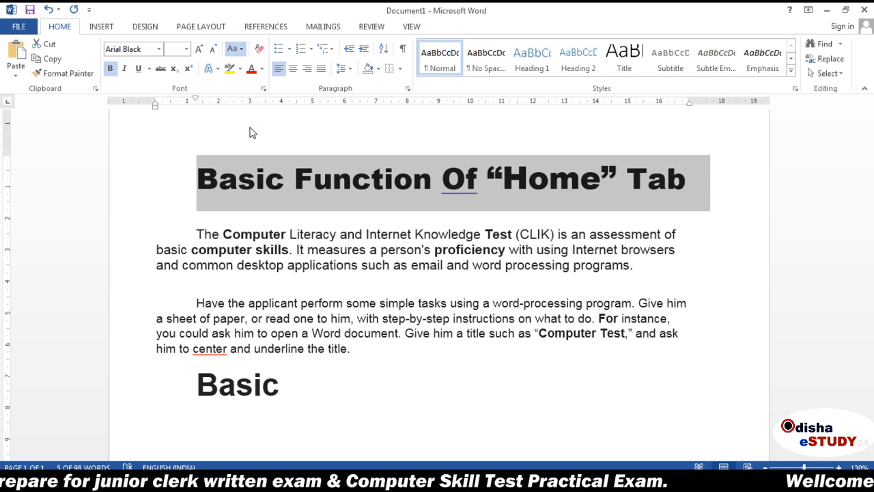
click(250, 126)
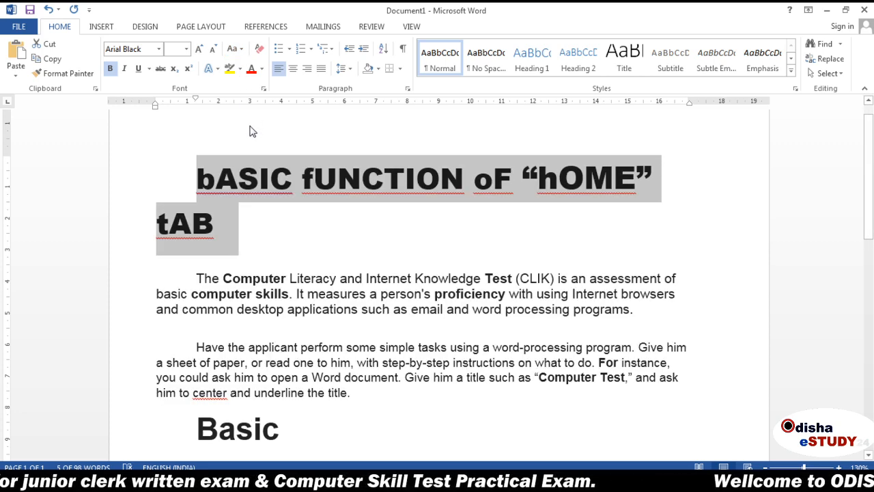
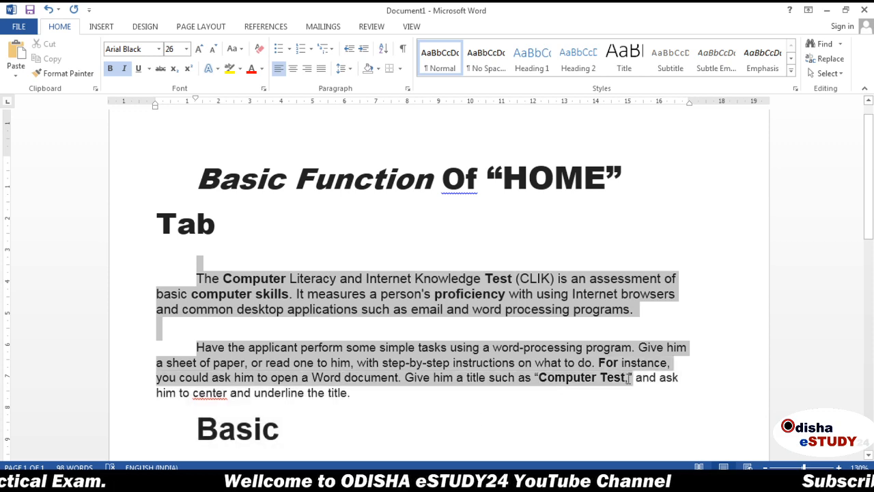
click(583, 423)
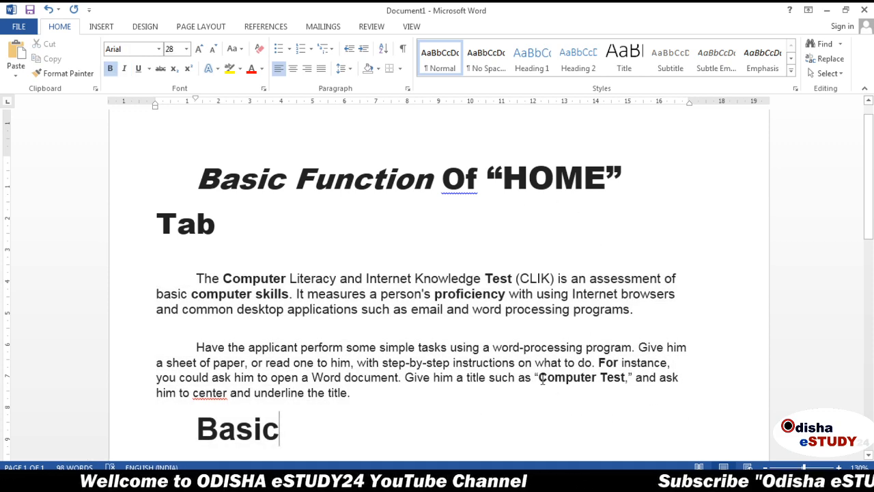
drag(539, 380, 625, 387)
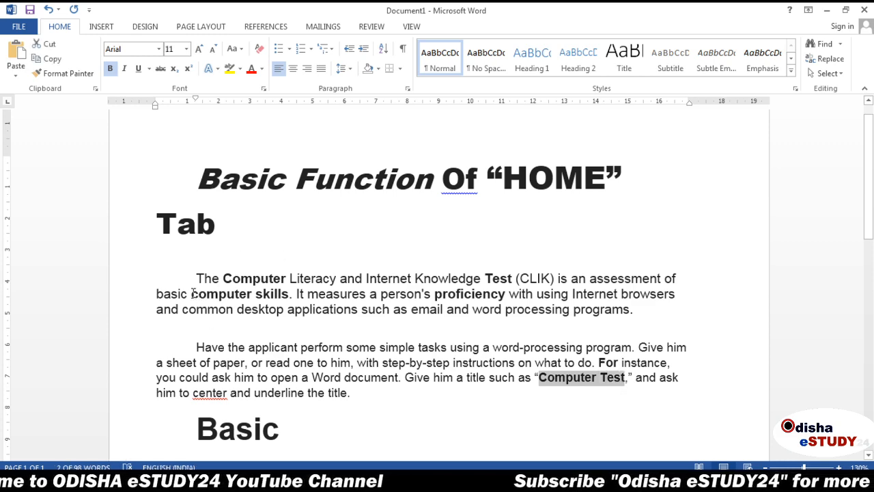
drag(192, 293, 282, 301)
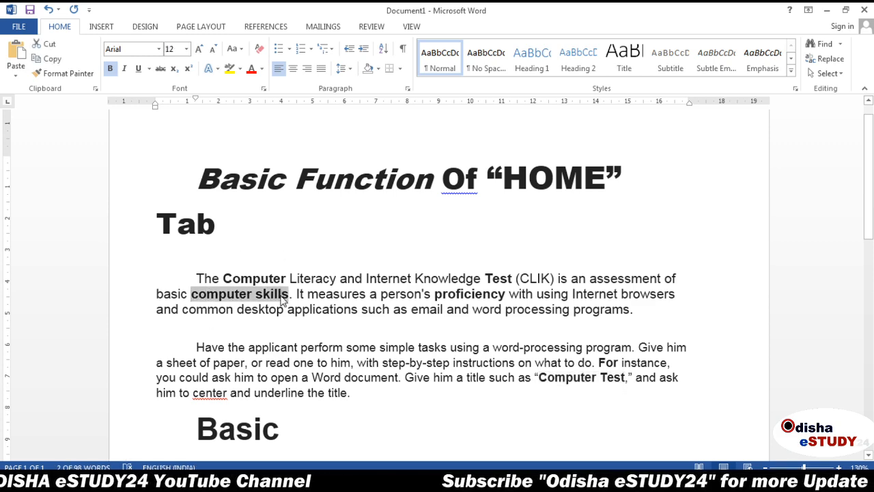
click(429, 402)
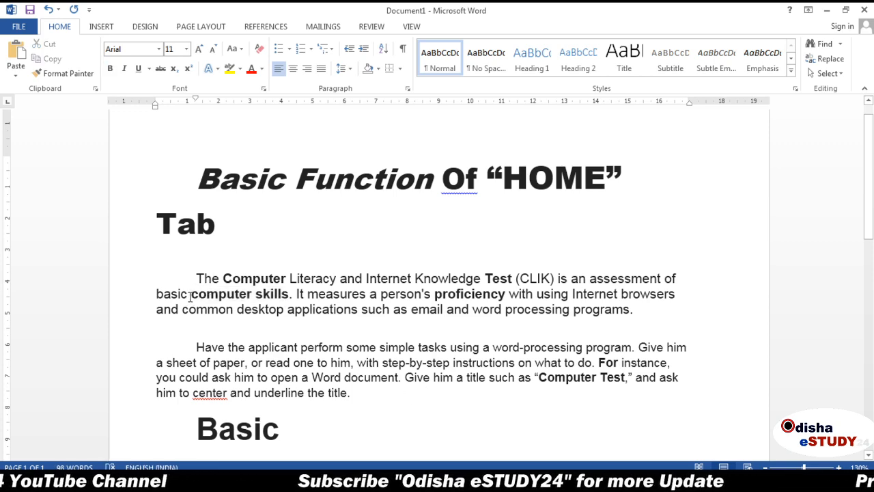
- Italicize “computer skills” in the first paragraph and enlarge it stepwise to 20
drag(191, 295, 289, 298)
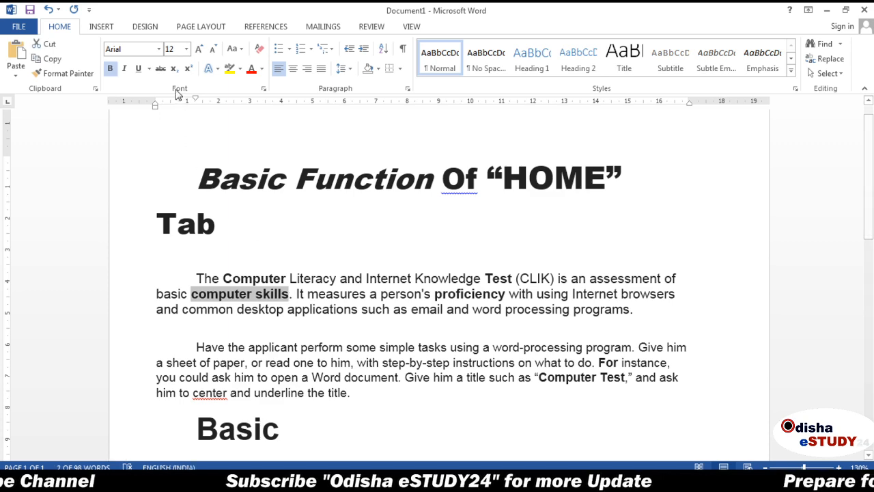
click(121, 76)
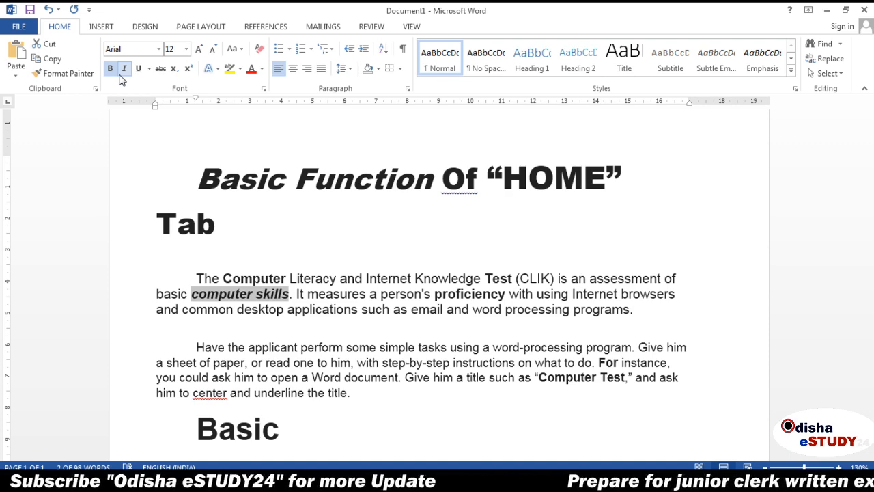
key(ctrl+shift+period)
key(ctrl+shift+period)
key(ctrl+shift+period)
key(ctrl+shift+period)
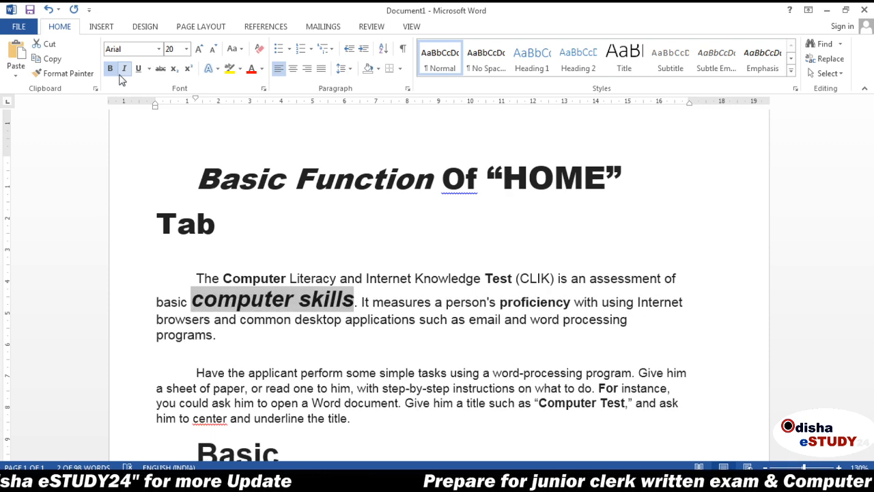
click(401, 340)
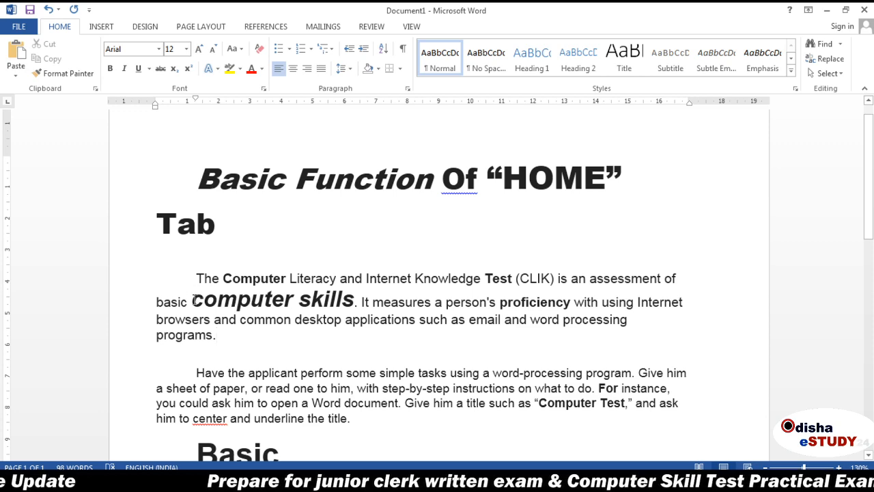
- Remove the bold and italic formatting from “computer skills” in the first paragraph
drag(193, 300, 354, 302)
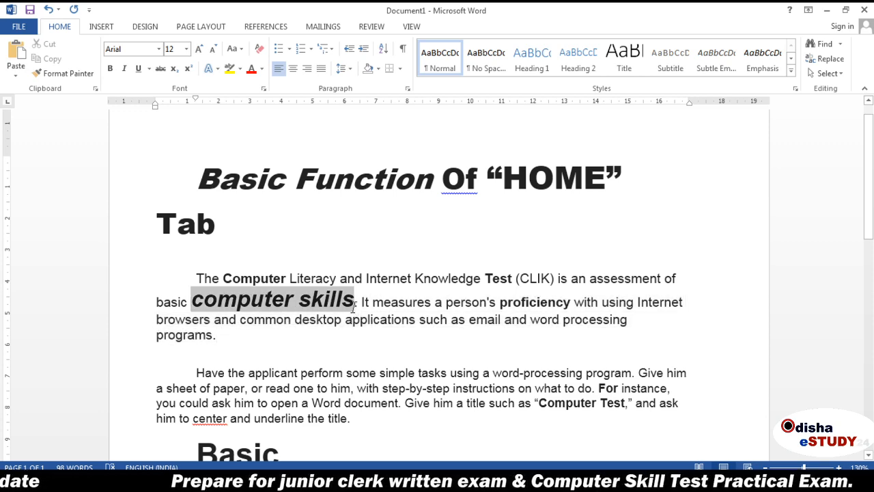
click(111, 70)
click(125, 69)
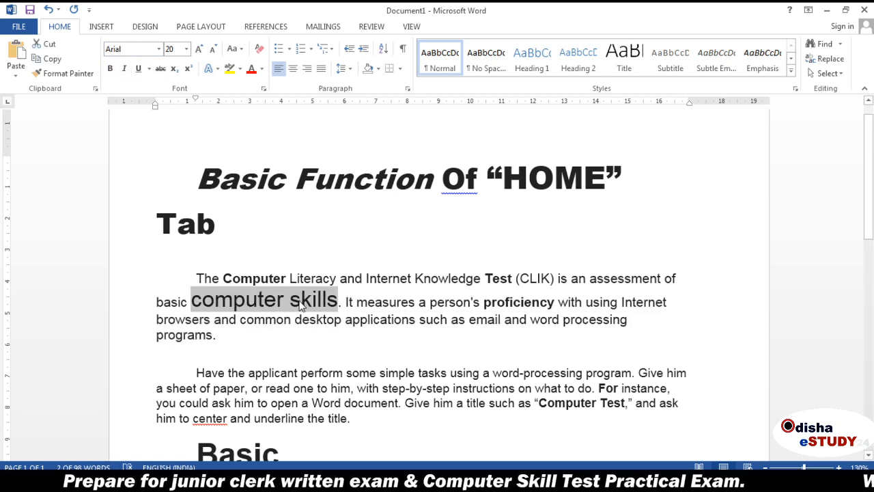
- Apply bold, italic and underline to “computer skills” in the first paragraph
click(152, 127)
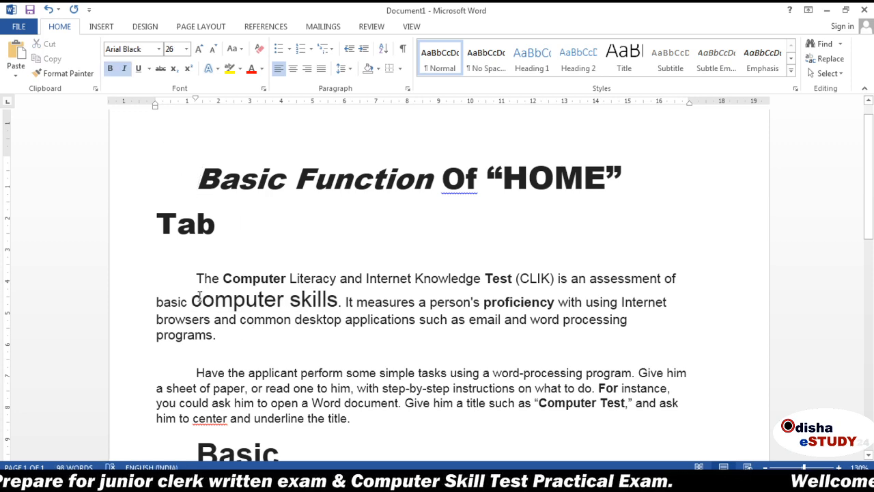
drag(194, 301, 326, 303)
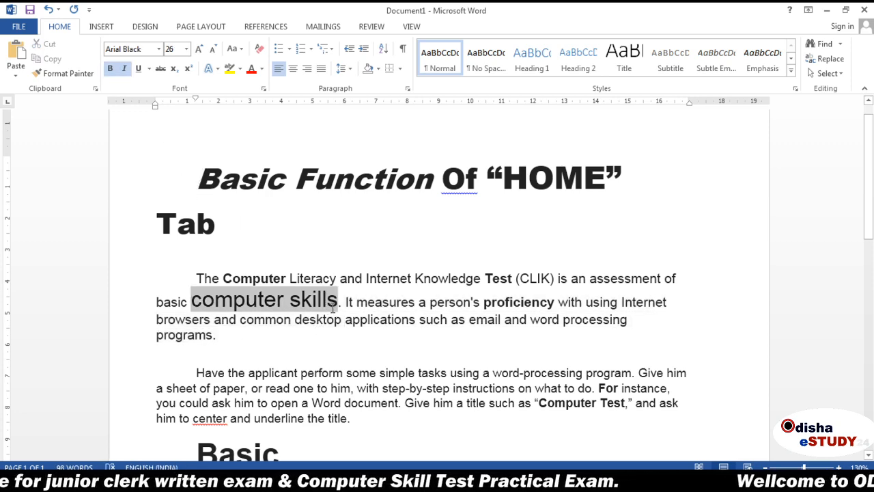
click(110, 69)
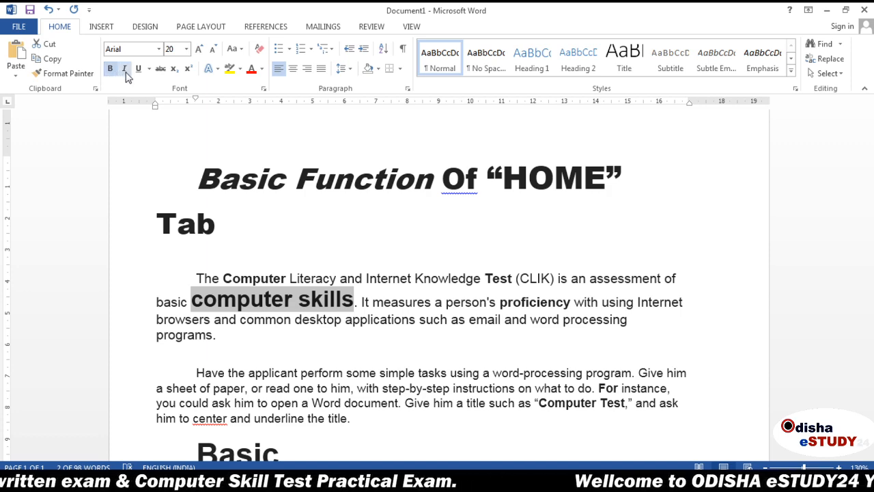
click(125, 69)
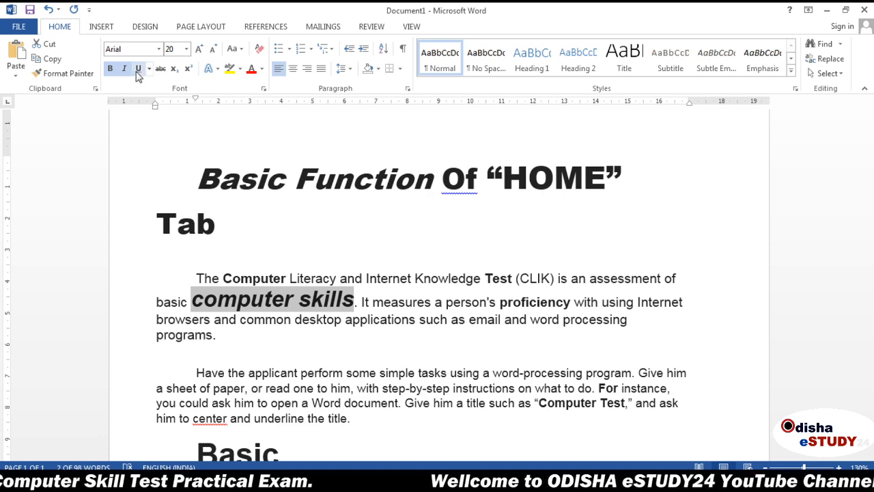
click(139, 71)
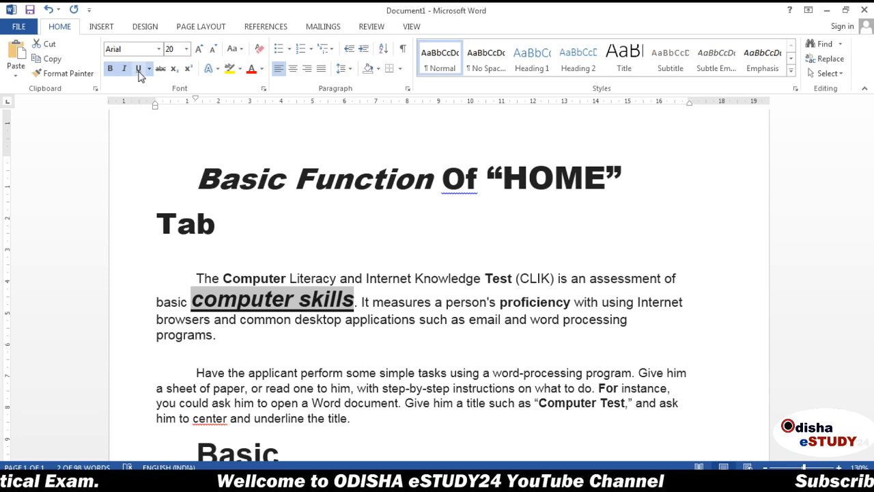
click(316, 344)
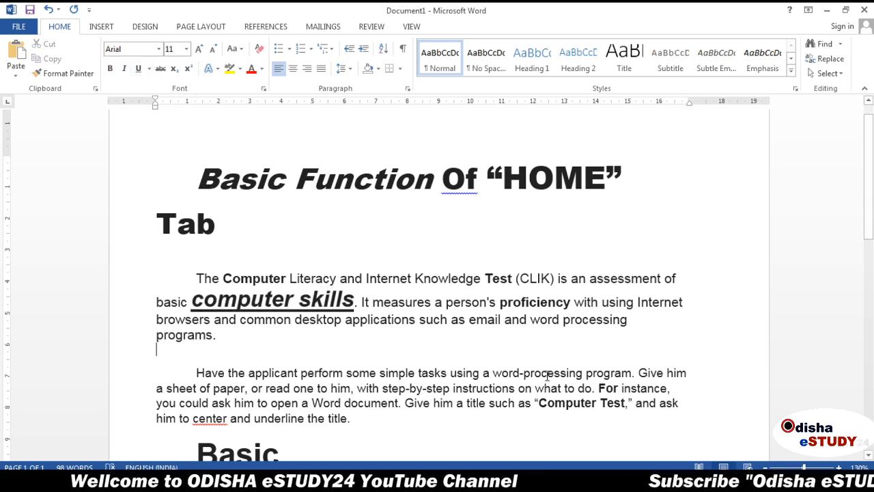
- Enlarge “Computer Test” in the second paragraph stepwise to 18
drag(539, 403, 625, 405)
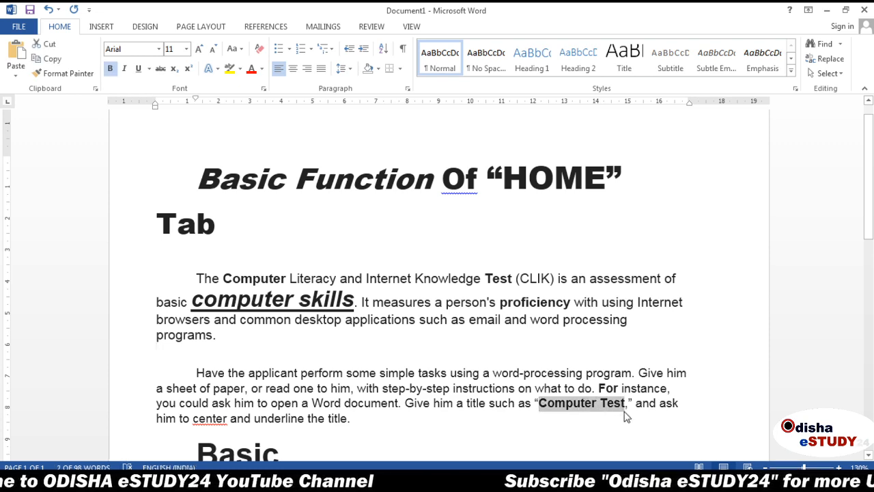
key(ctrl+shift+period)
key(ctrl+shift+period)
key(ctrl+shift+period)
key(ctrl+shift+period)
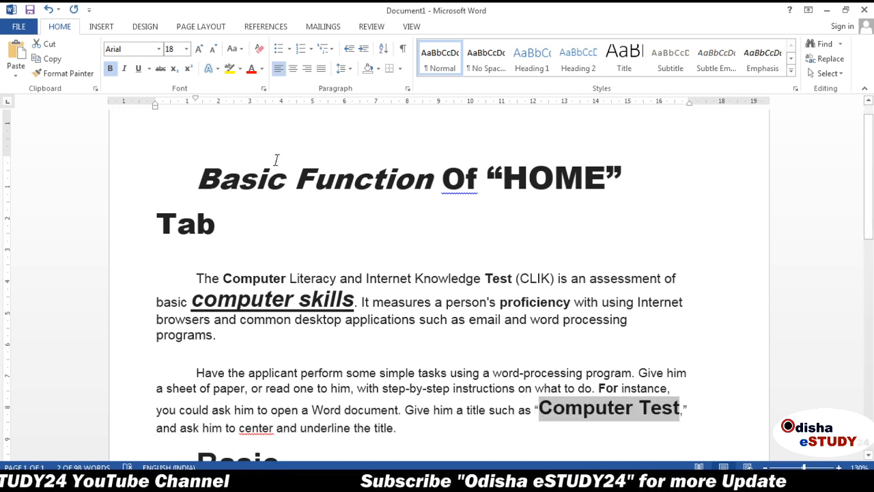
- Apply italic and underline to “Computer Test” in the second paragraph
click(123, 76)
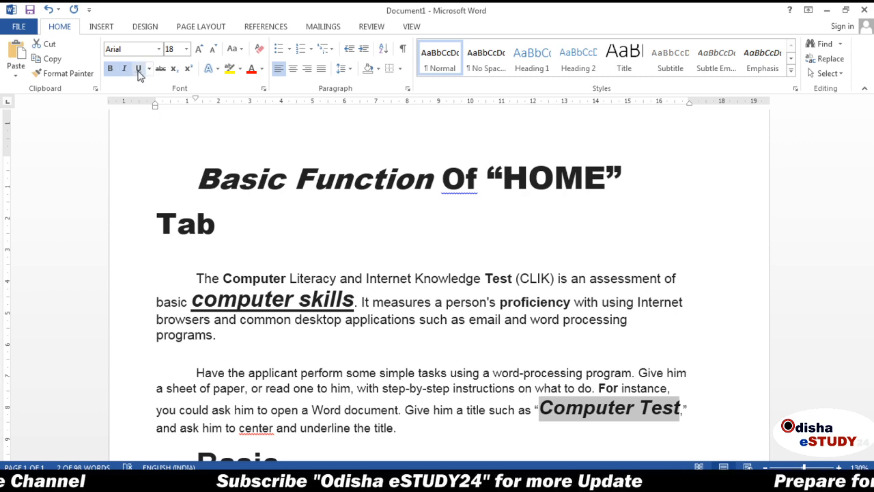
click(139, 72)
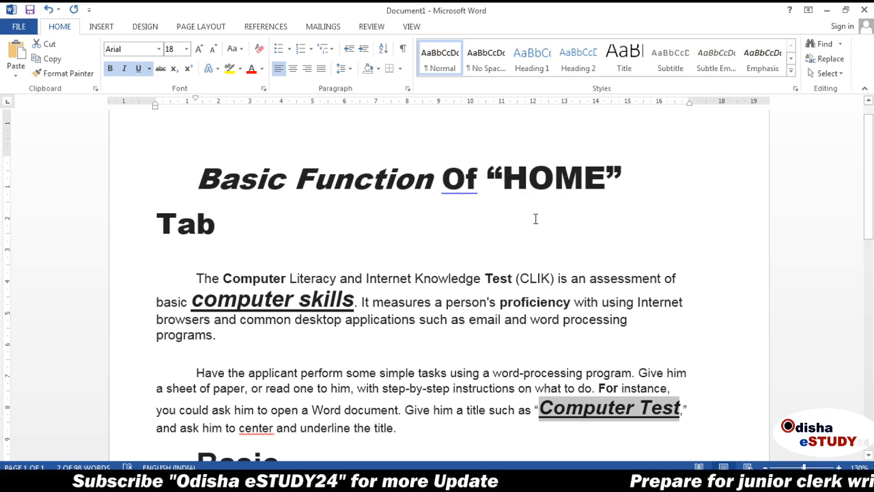
click(629, 256)
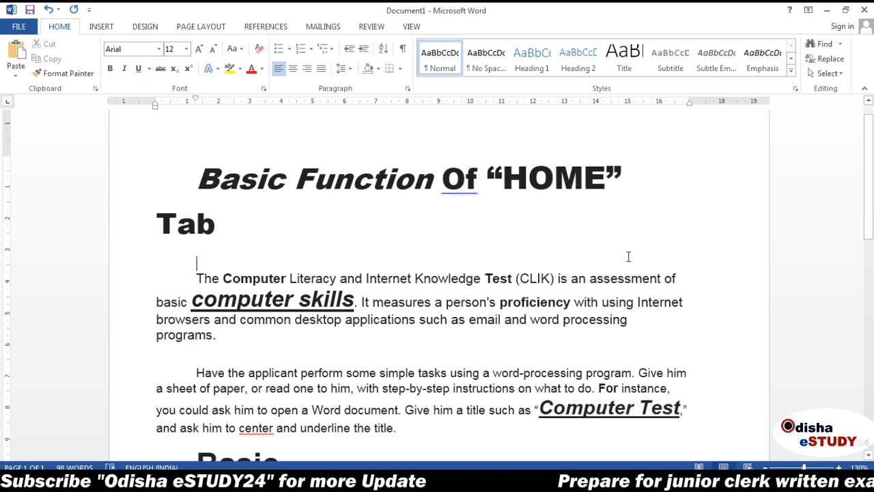
- Delete the stray word “Basic” and its line below the second paragraph
scroll(436, 220, down, 5)
scroll(434, 222, up, 2)
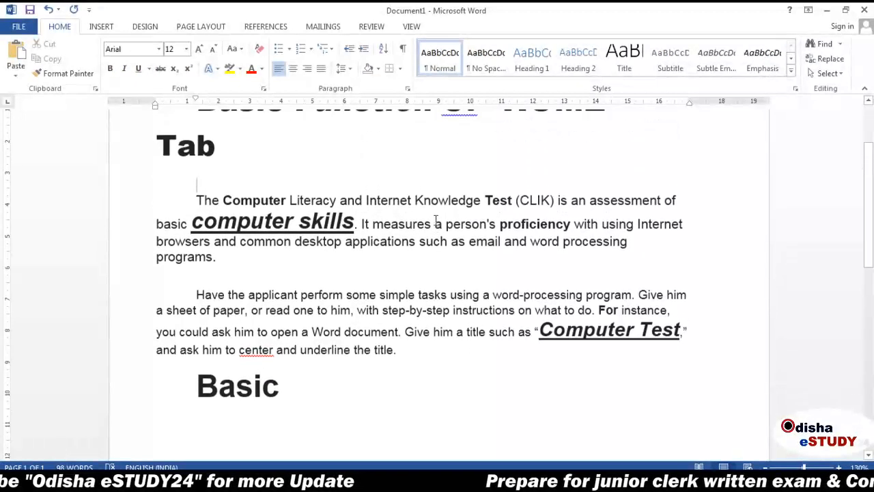
click(288, 399)
drag(285, 400, 179, 399)
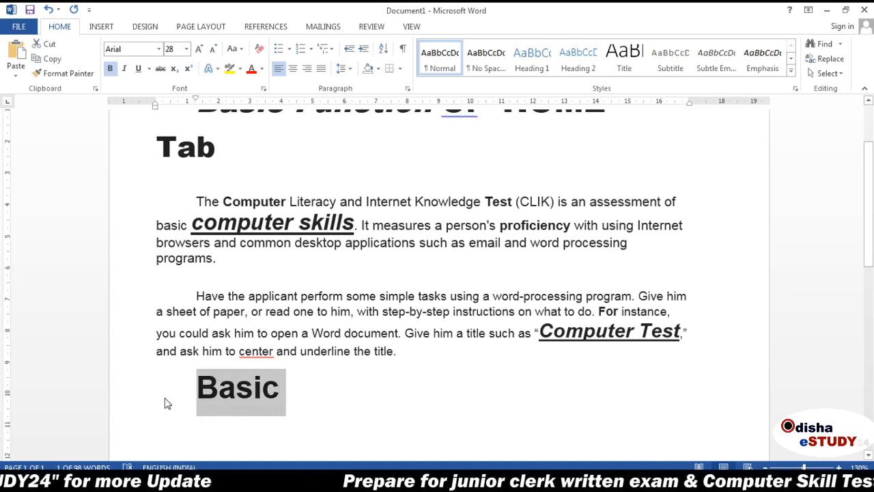
key(BackSpace)
key(BackSpace)
scroll(165, 398, up, 3)
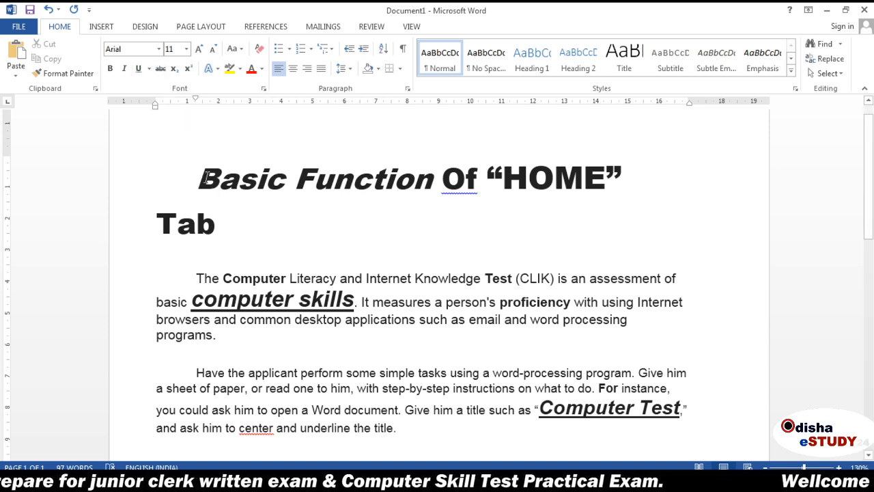
- Apply a double underline to the title “Basic Function Of “HOME” Tab” and shrink its text one step
drag(197, 179, 446, 262)
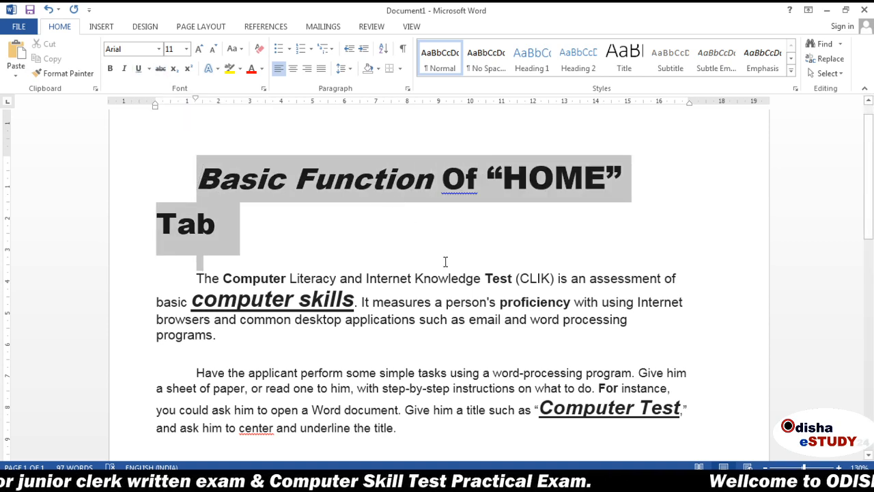
click(149, 72)
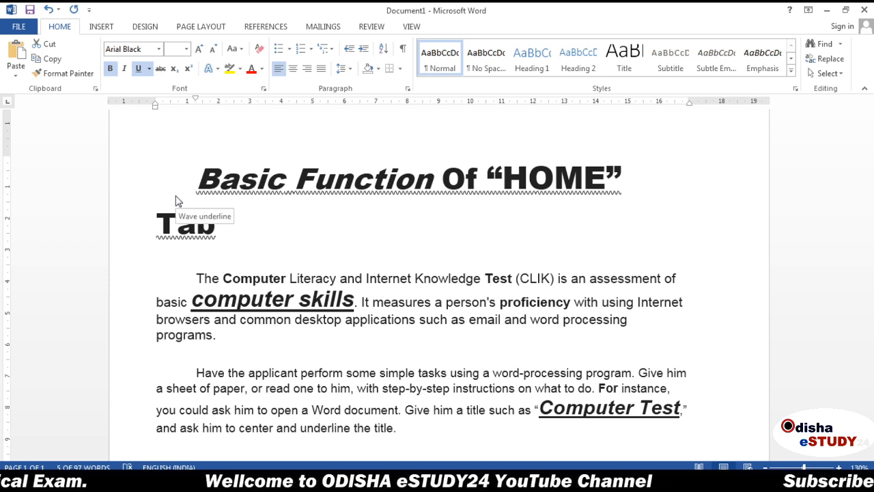
click(178, 106)
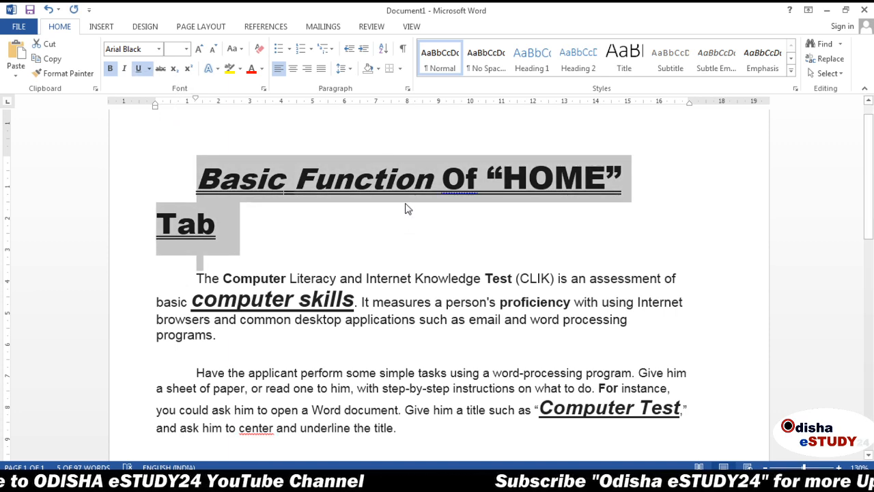
key(ctrl+shift+comma)
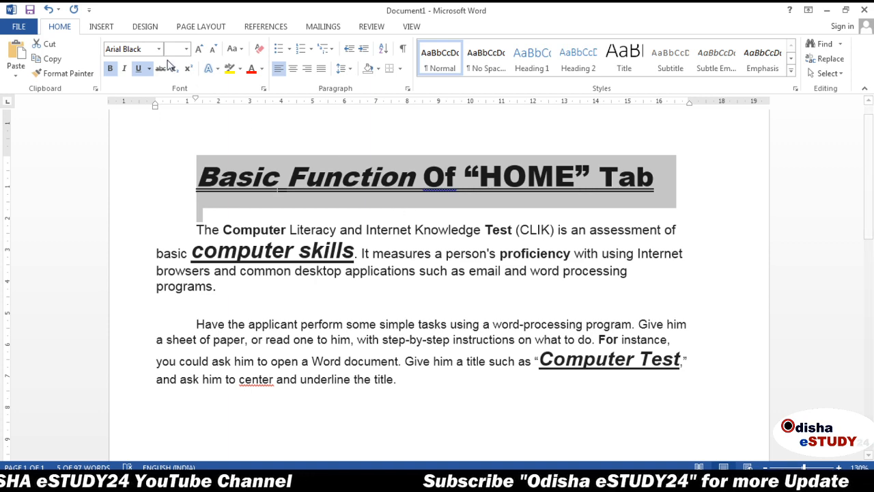
- Set the title's underline color to red
click(150, 71)
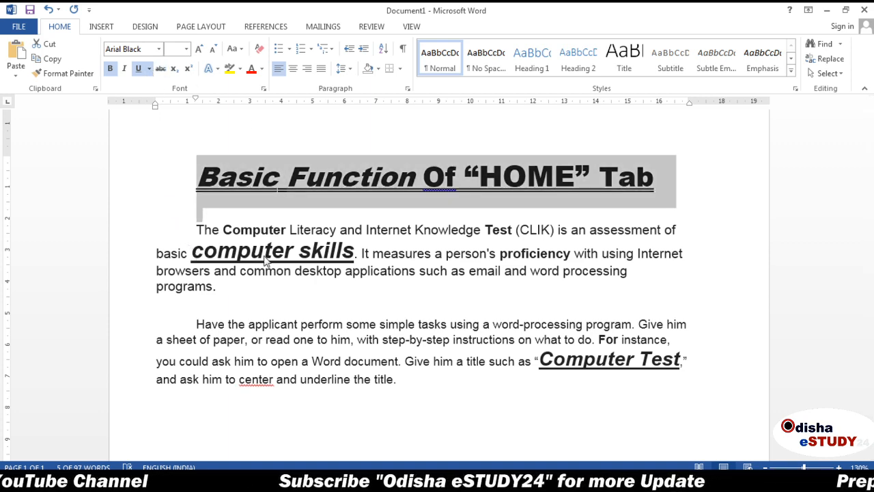
click(283, 318)
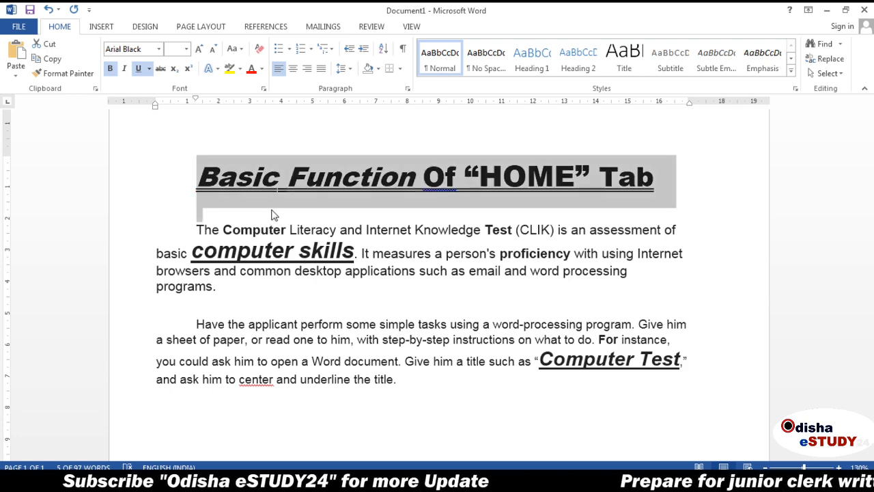
click(263, 352)
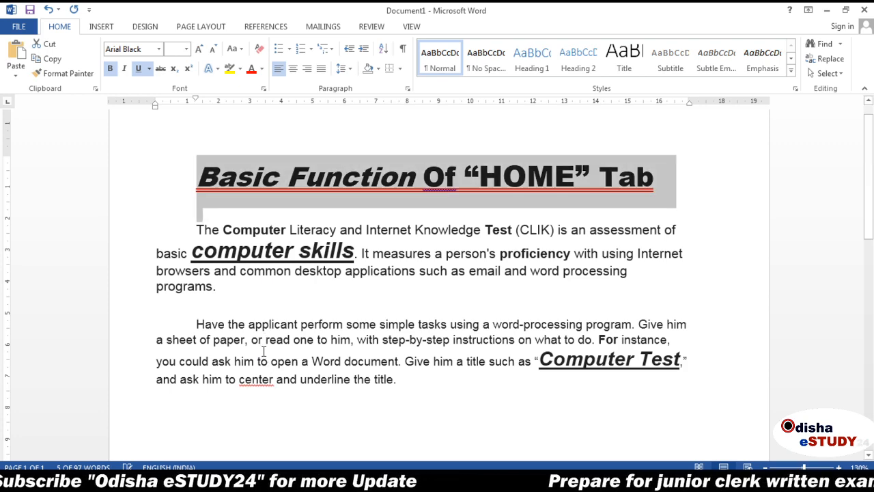
click(156, 178)
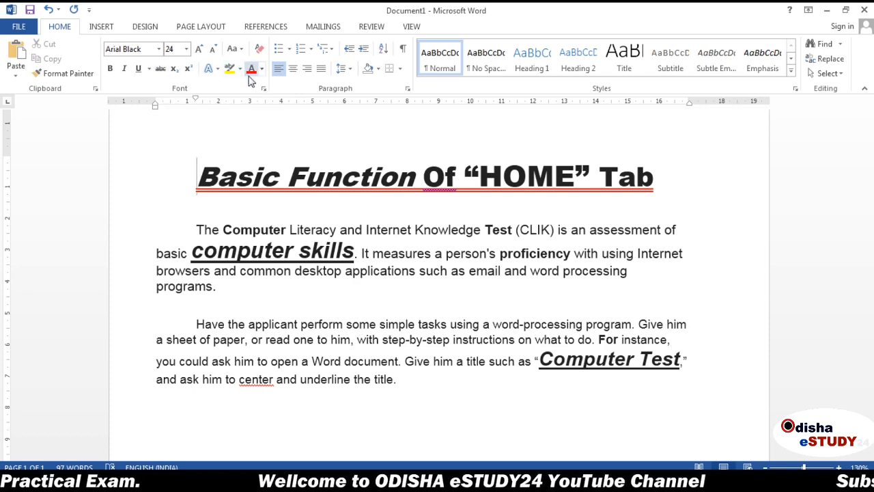
- Apply the Strikethrough effect to the whole title through the font settings
click(264, 90)
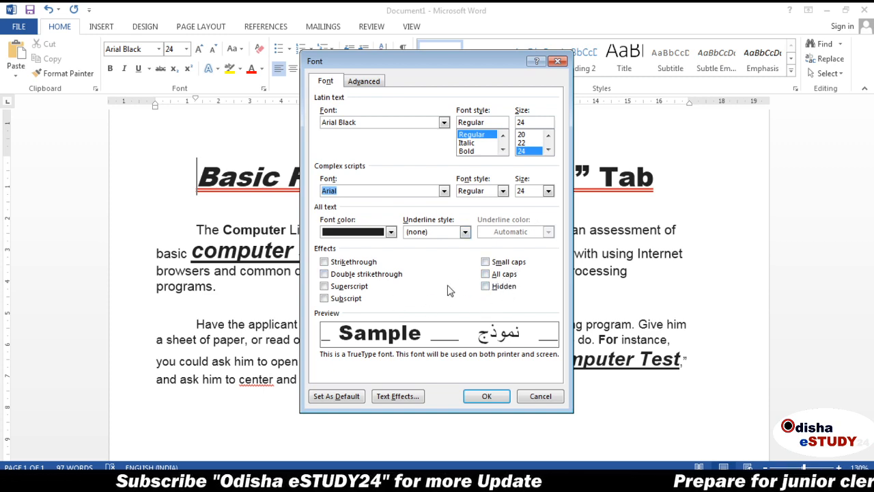
click(558, 61)
drag(190, 171, 691, 173)
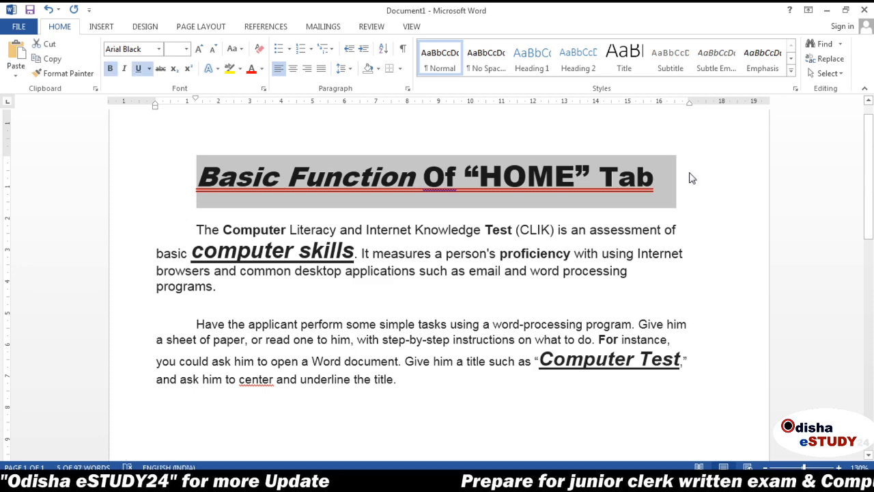
click(264, 88)
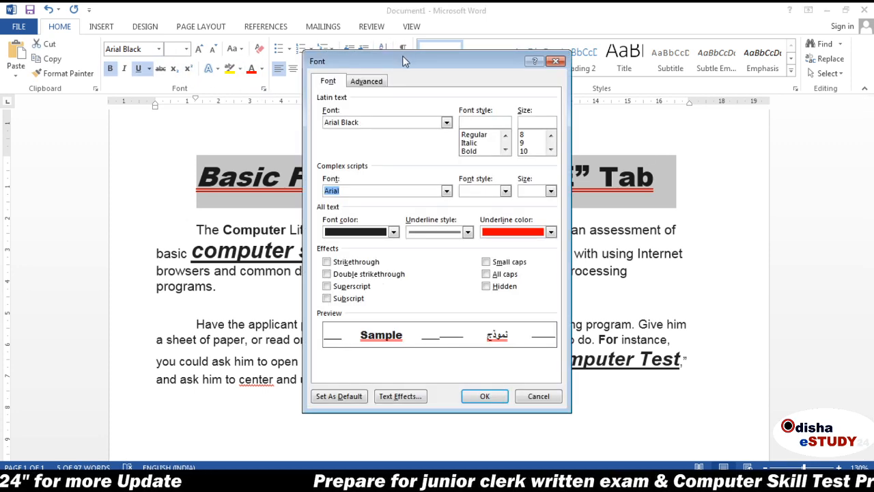
drag(403, 61, 125, 63)
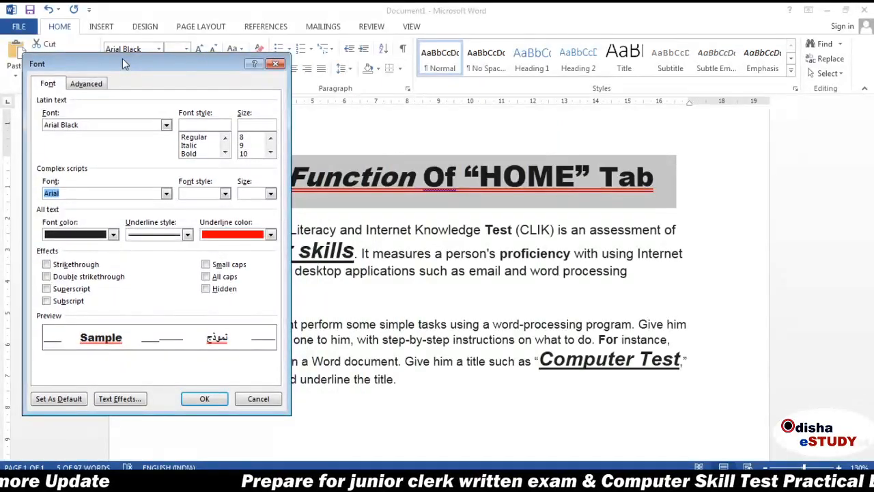
click(46, 265)
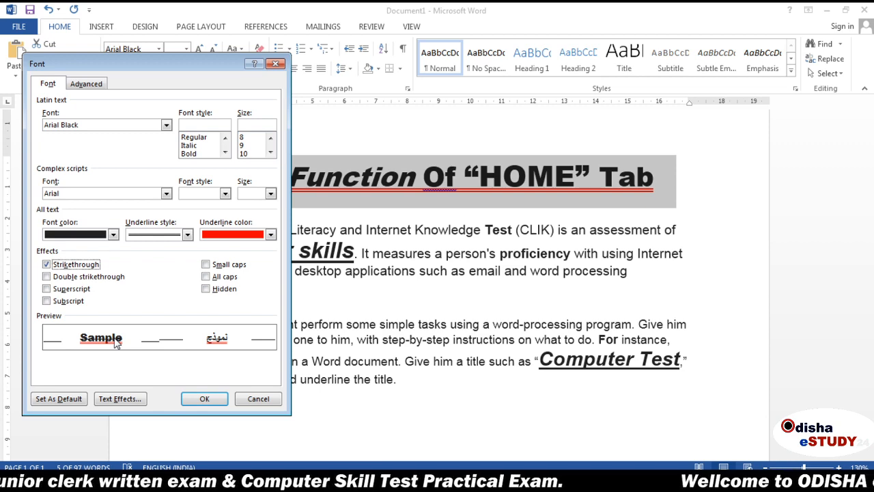
click(202, 400)
click(164, 162)
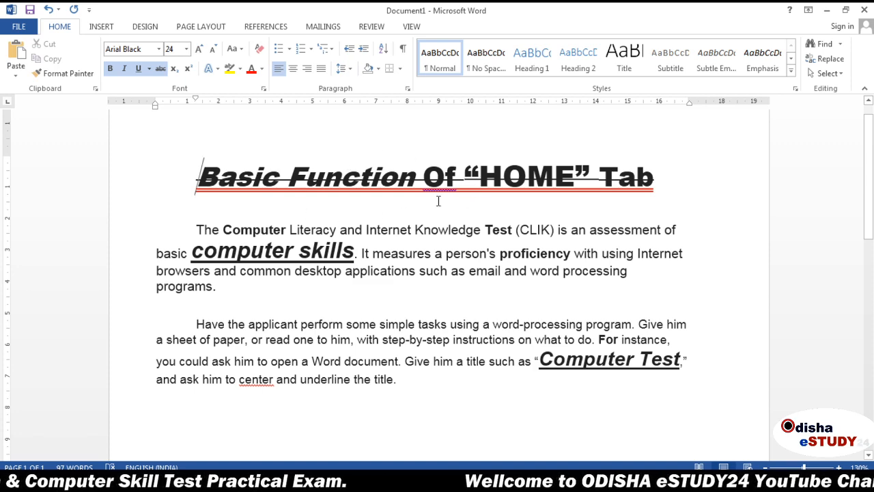
- Undo the title's strikethrough, then open its font settings and cancel them without changes
triple_click(204, 157)
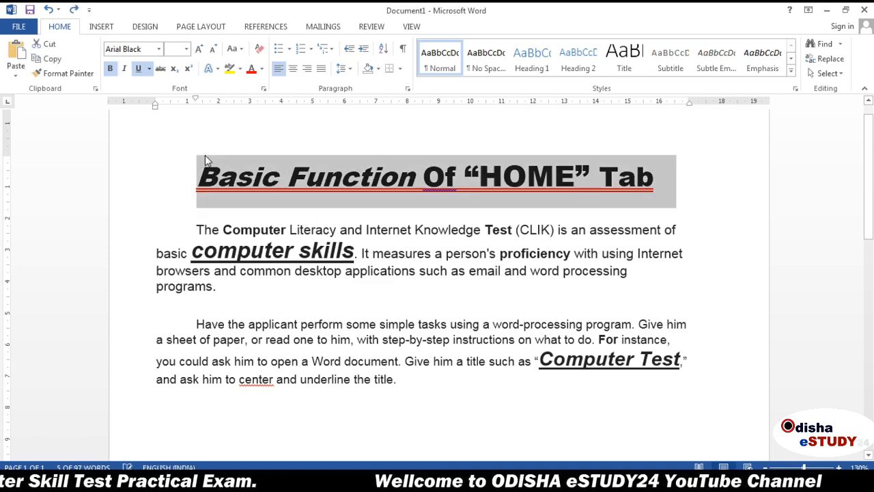
click(264, 89)
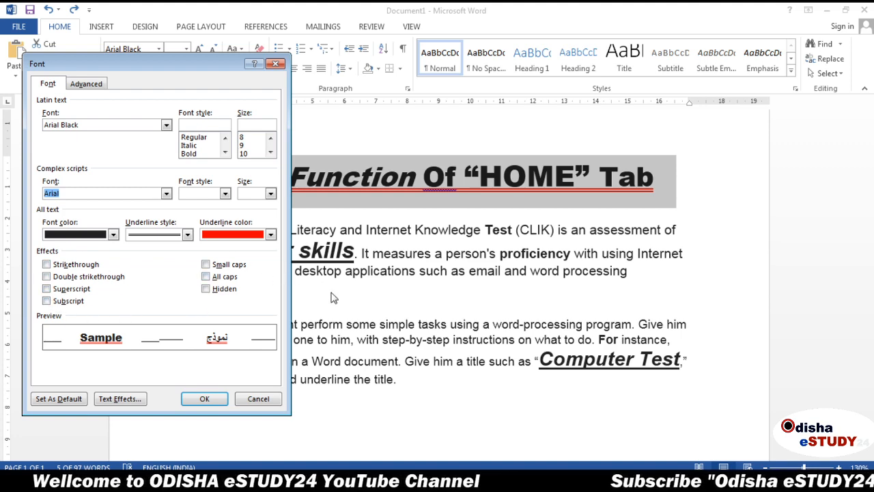
click(263, 399)
click(422, 303)
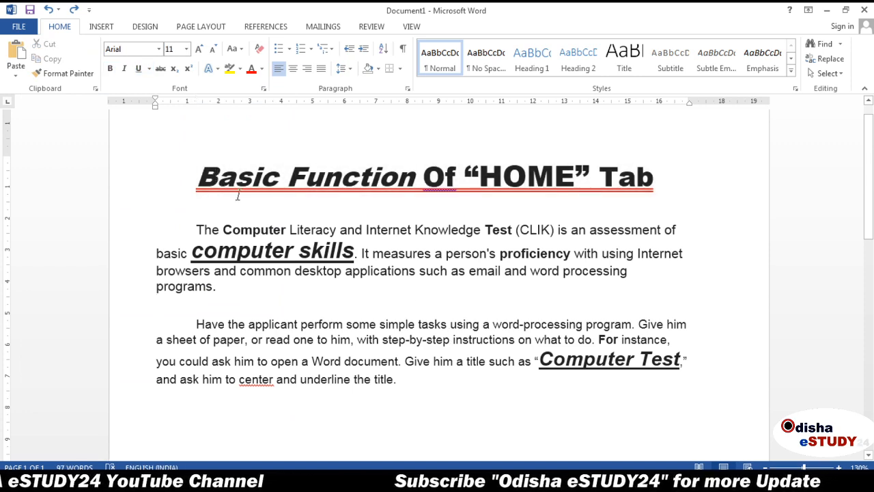
- Split the title onto a new line after its initial B and add “2” right behind the B
click(219, 179)
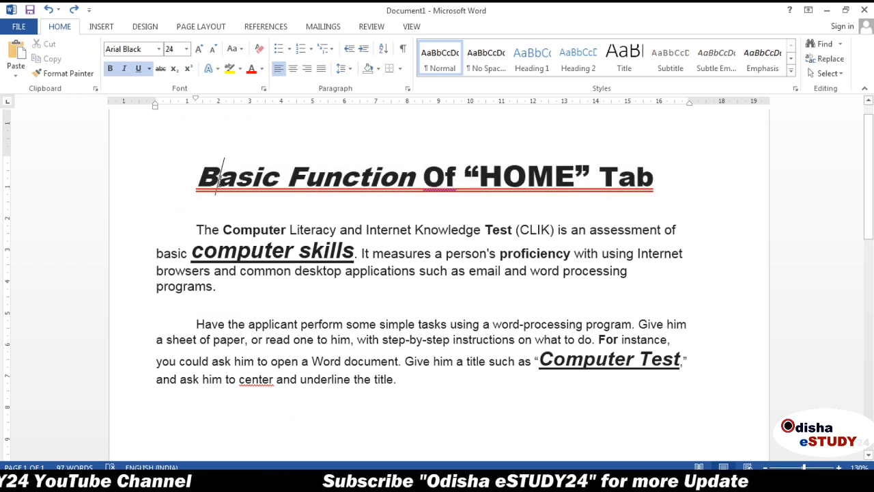
key(Return)
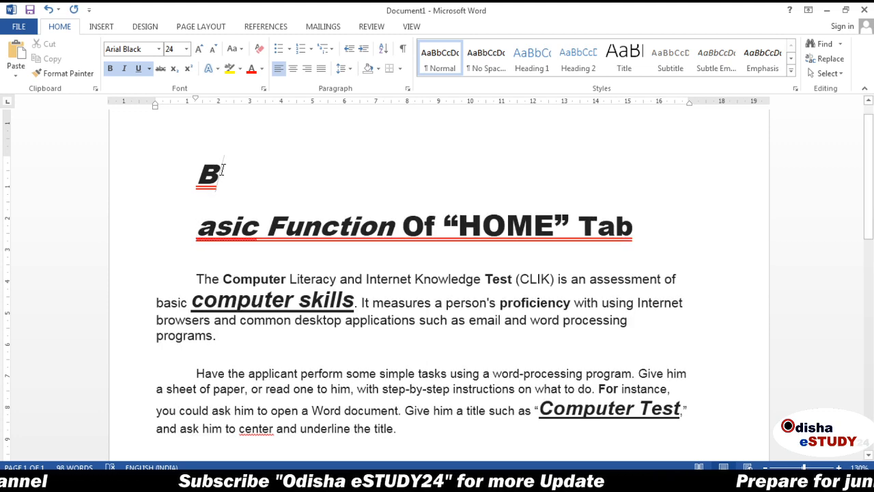
text(2)
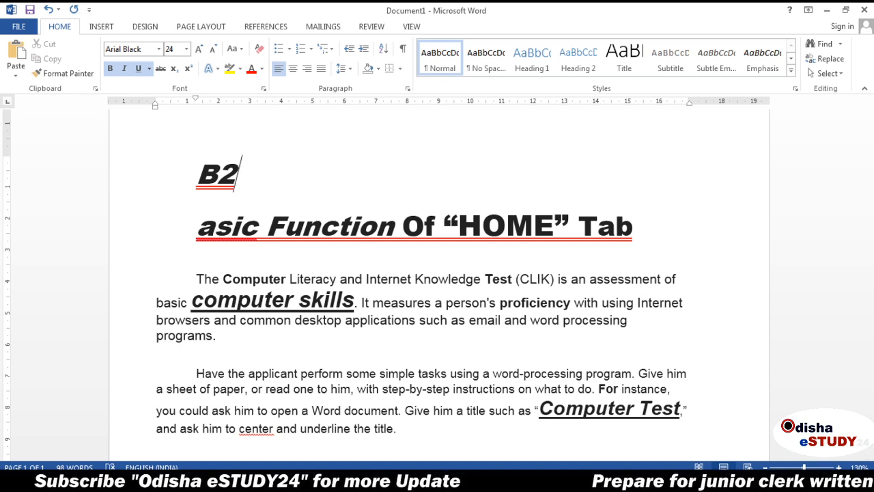
- Format the “2” after the B as superscript
key(shift+Left)
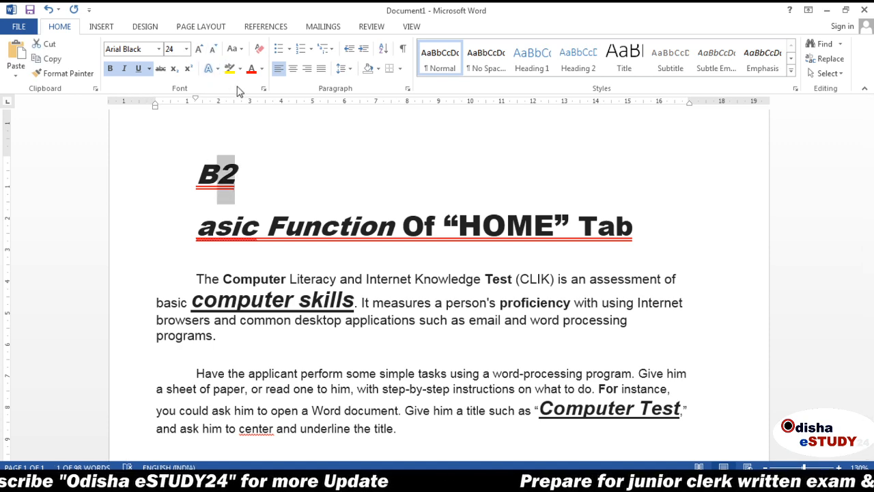
click(263, 89)
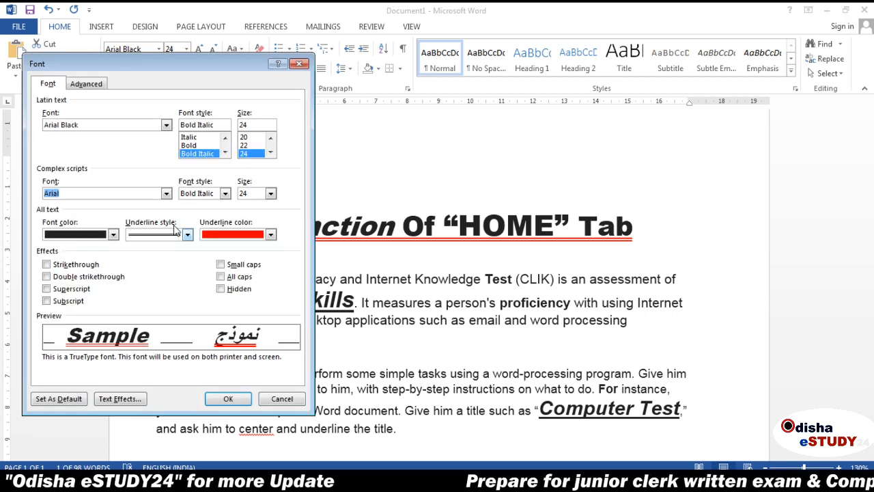
click(45, 289)
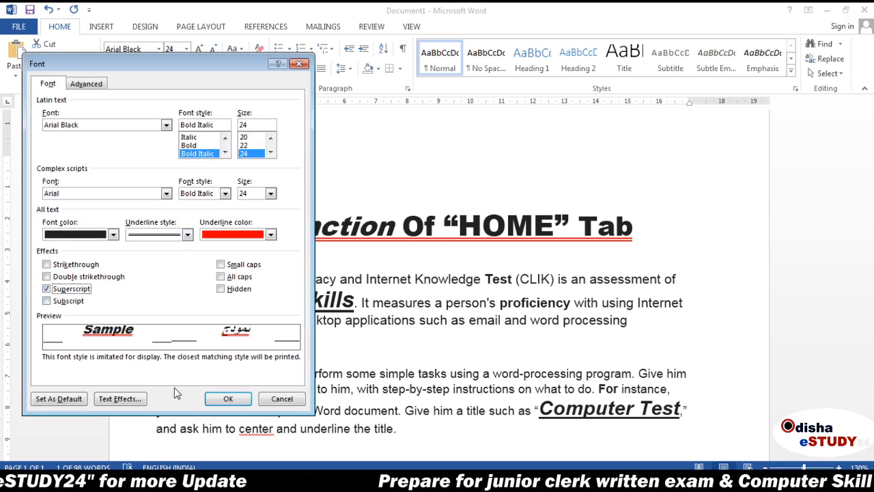
click(228, 399)
click(252, 181)
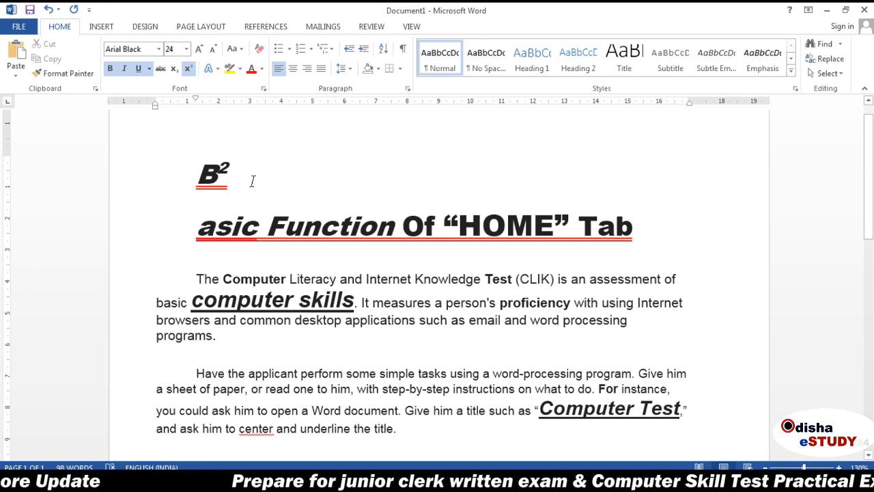
- Change the “2” after the B to subscript
key(shift+Left)
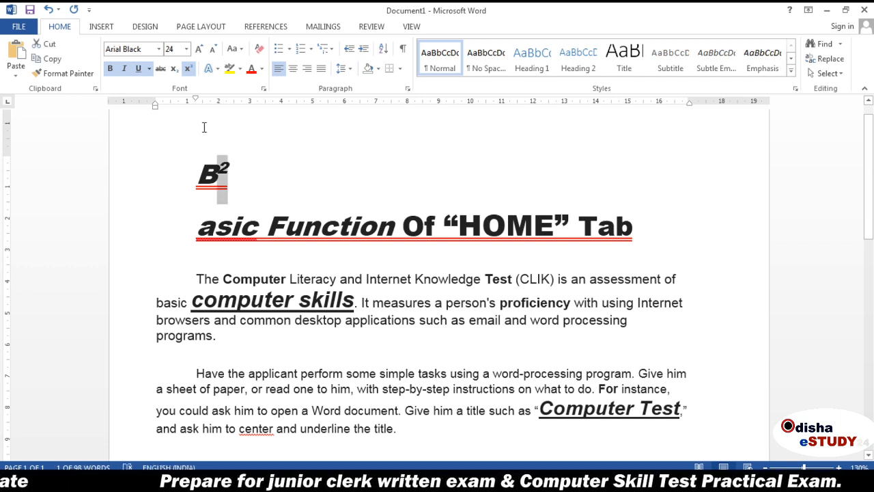
click(265, 90)
click(45, 301)
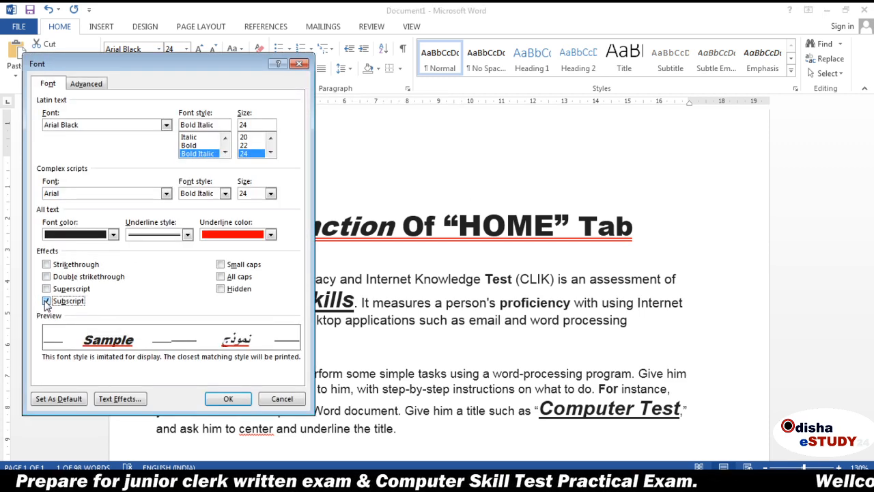
click(225, 399)
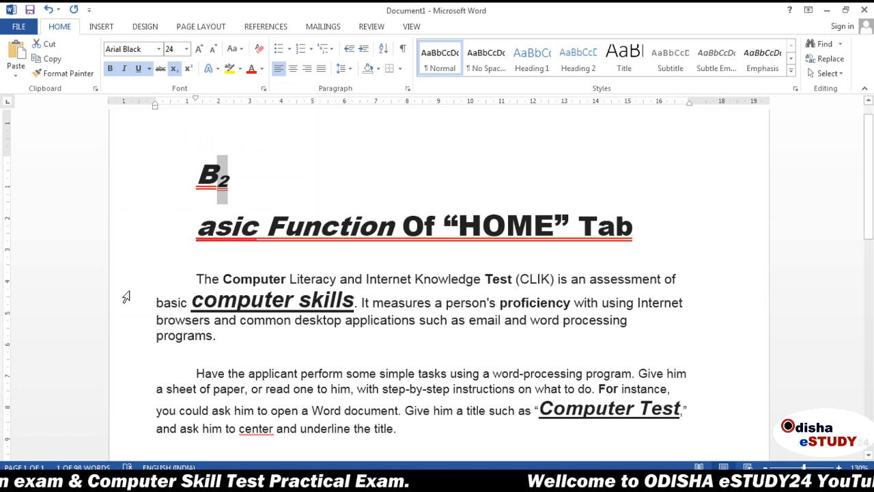
- Replace the B in front of the subscript 2 with “co”
click(221, 179)
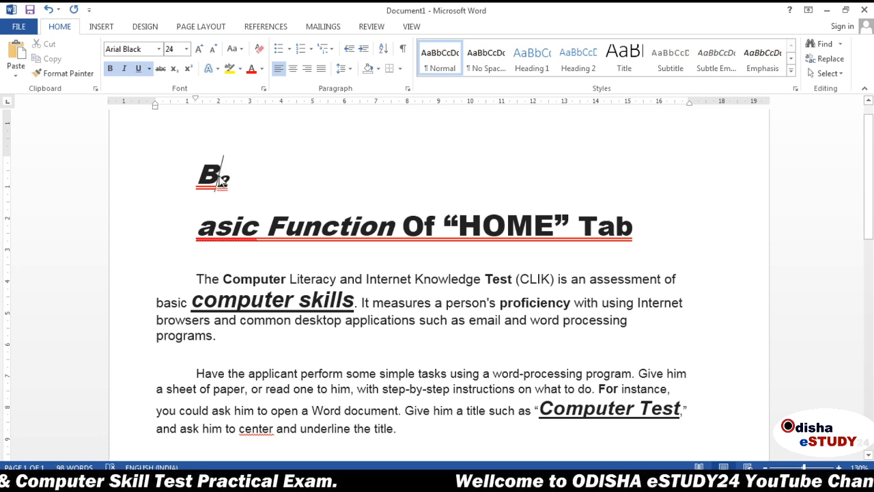
key(BackSpace)
text(co)
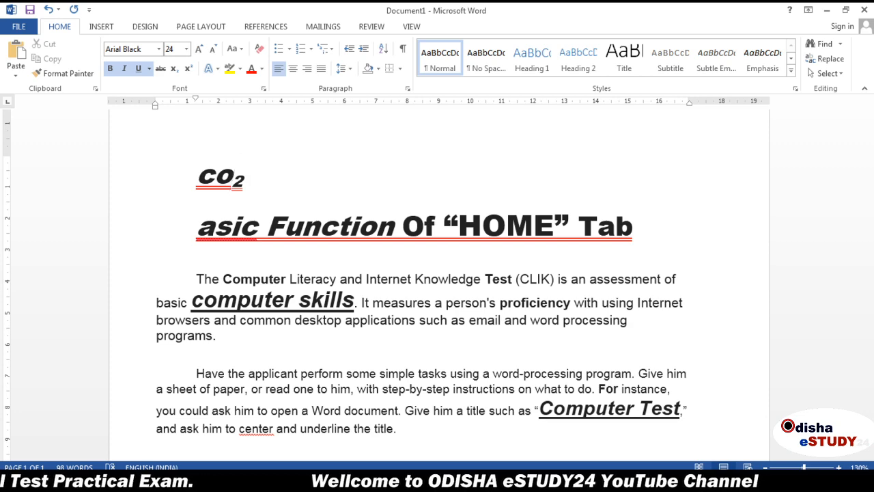
- Delete the “co2” line above the title and restore the missing “B” at the start of the title
click(257, 186)
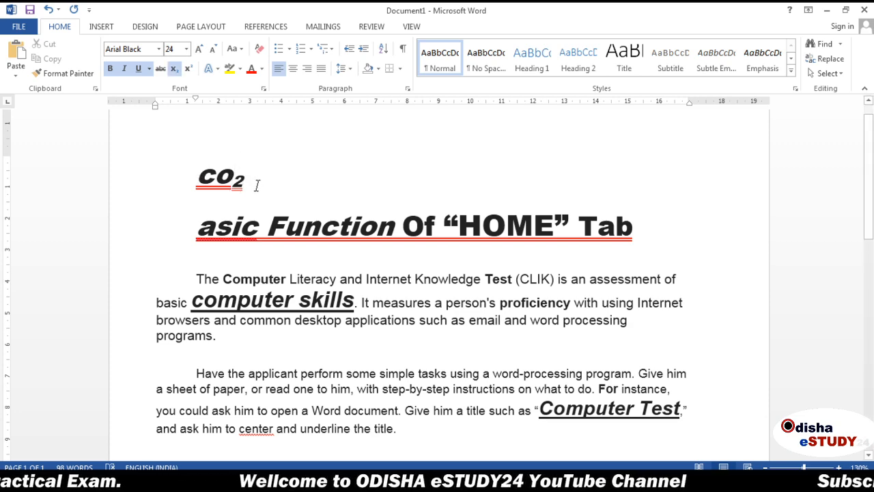
drag(256, 186, 191, 183)
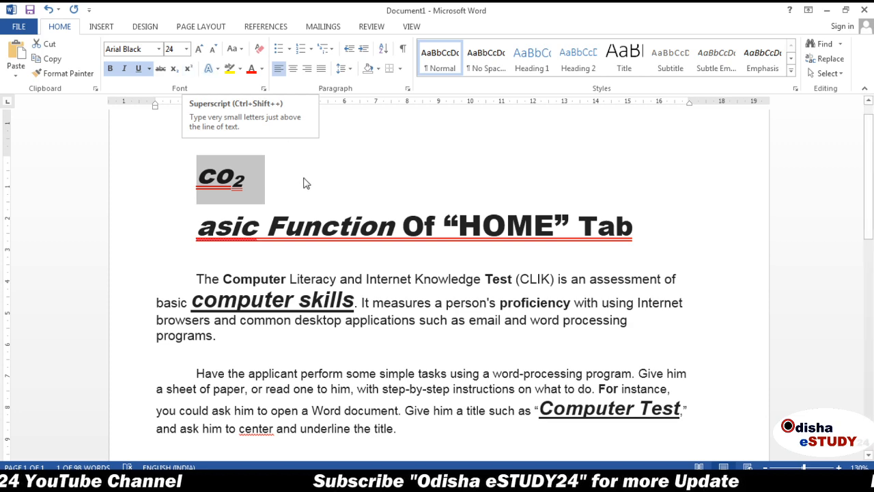
key(Delete)
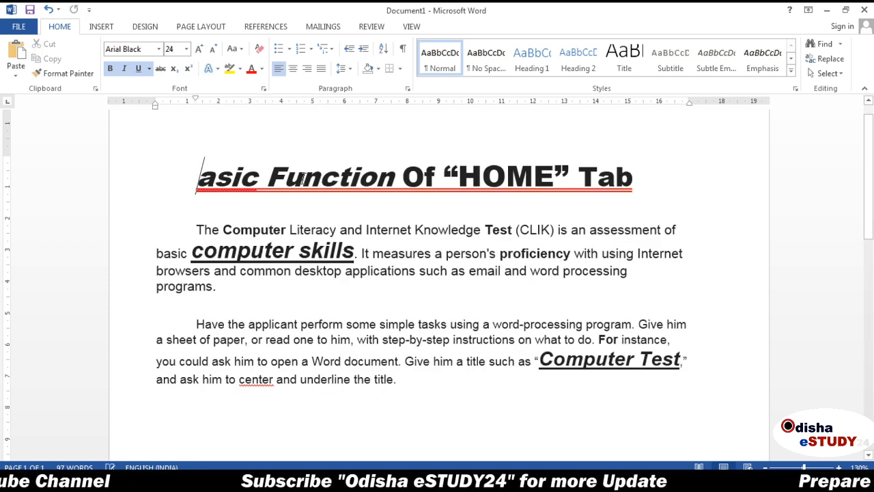
text(B)
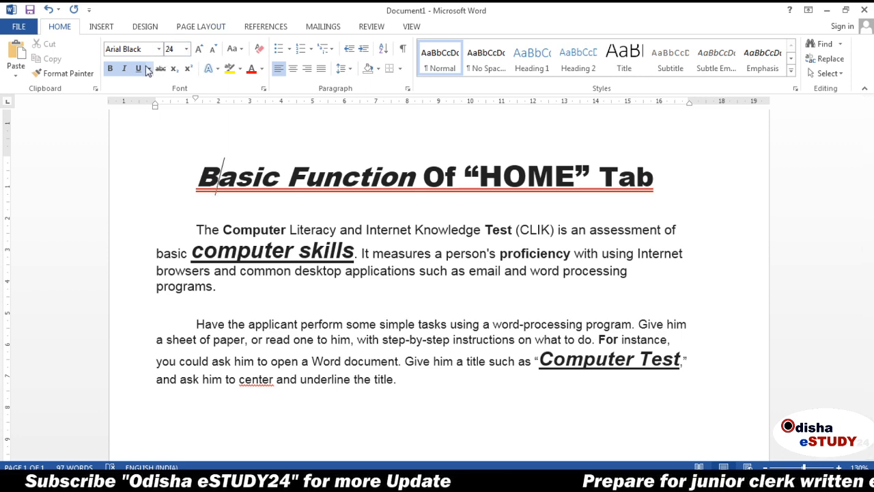
- Remove the italics from “Basic” and the remaining double underline from the rest of the title
click(124, 70)
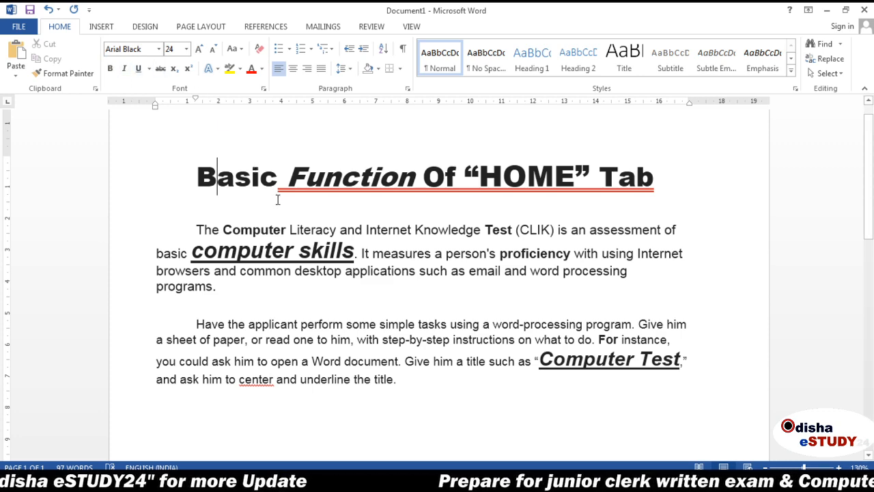
drag(277, 198, 701, 172)
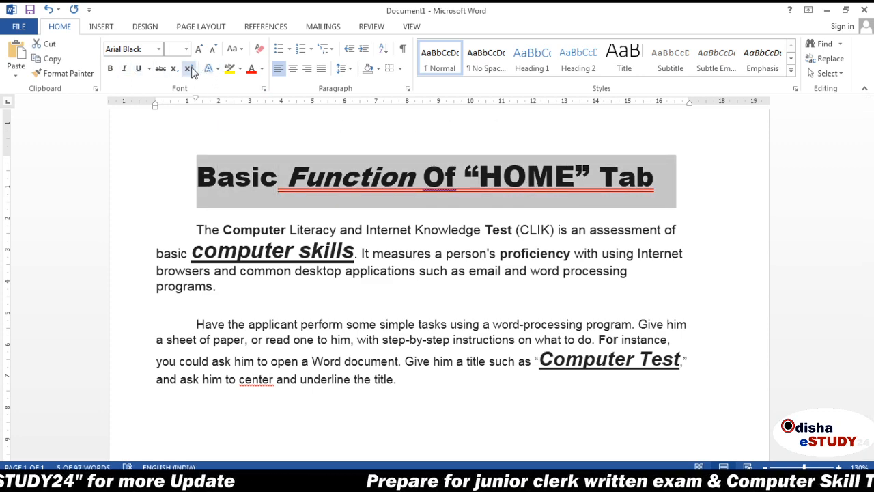
click(295, 189)
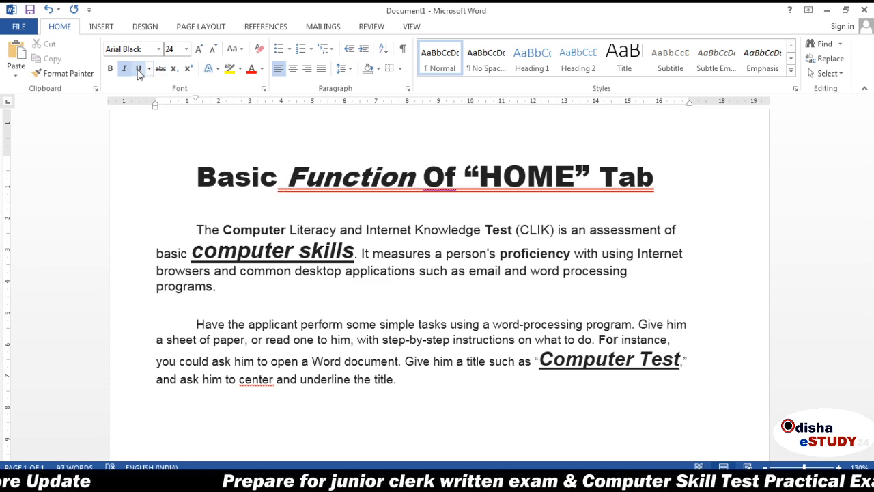
drag(675, 189, 316, 178)
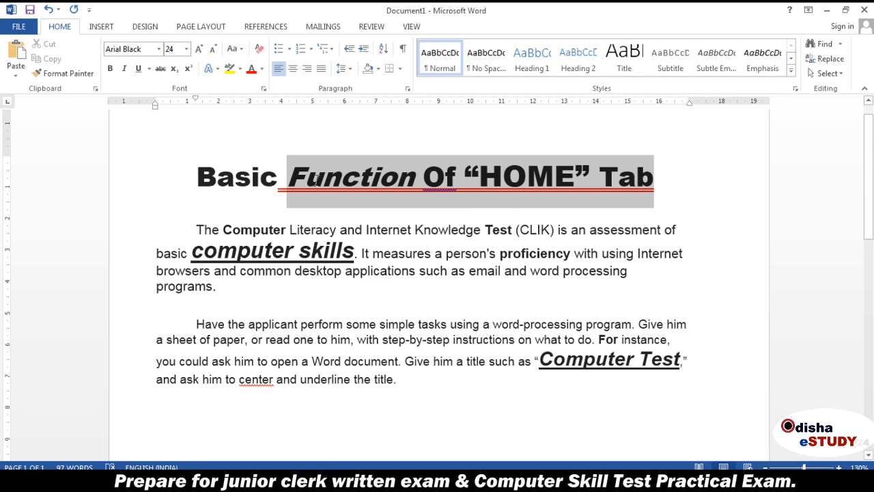
click(139, 68)
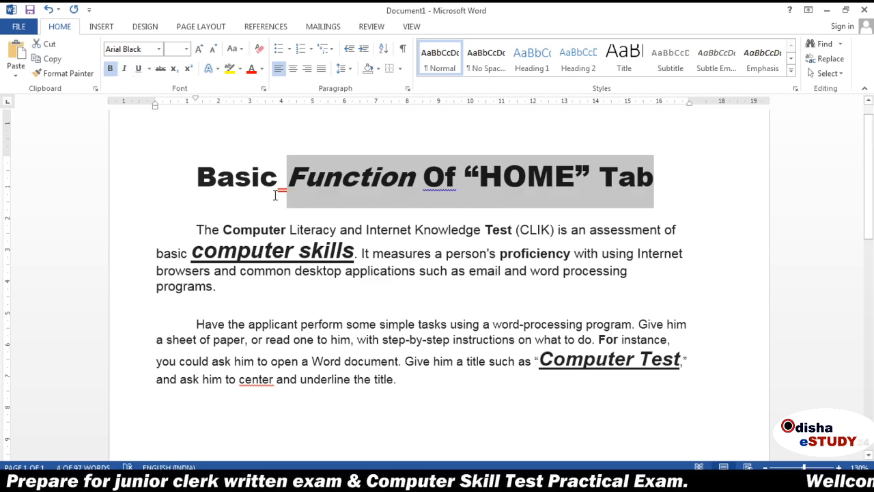
drag(280, 194, 284, 197)
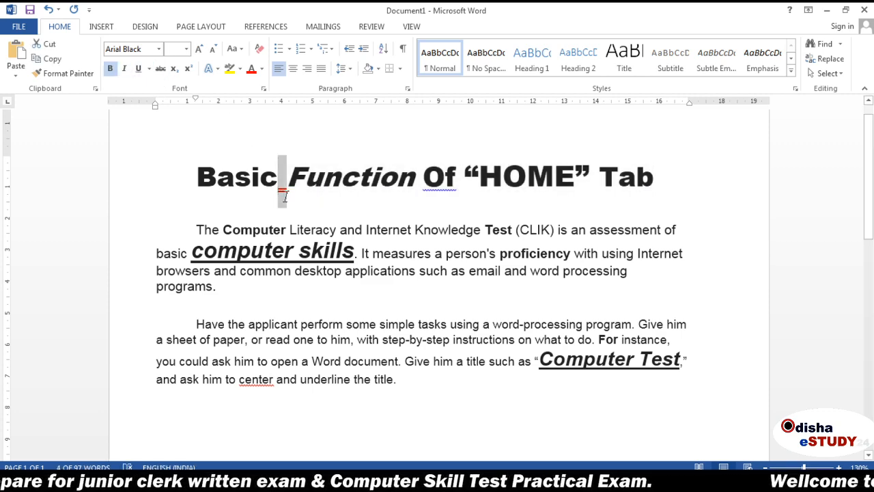
click(139, 69)
- Apply a text effect with a blue outline to the whole title
click(198, 175)
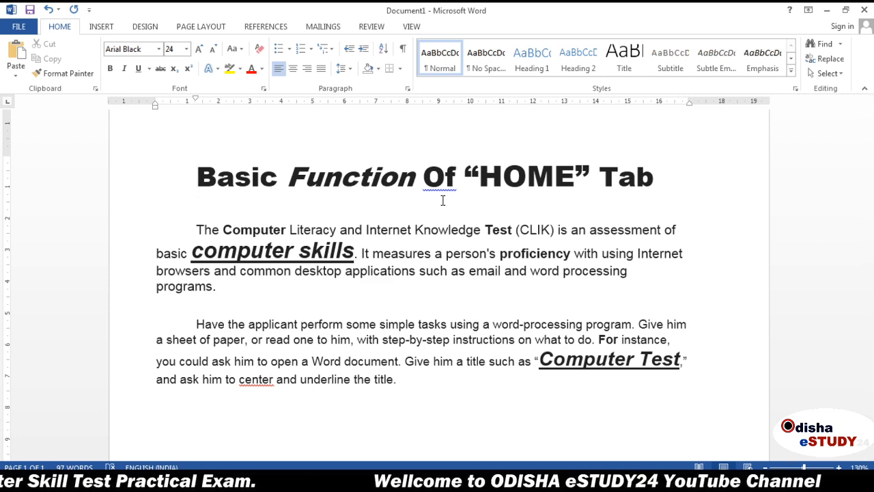
key(shift+Right)
key(shift+Right)
key(shift+Right)
key(shift+Right)
key(shift+Right)
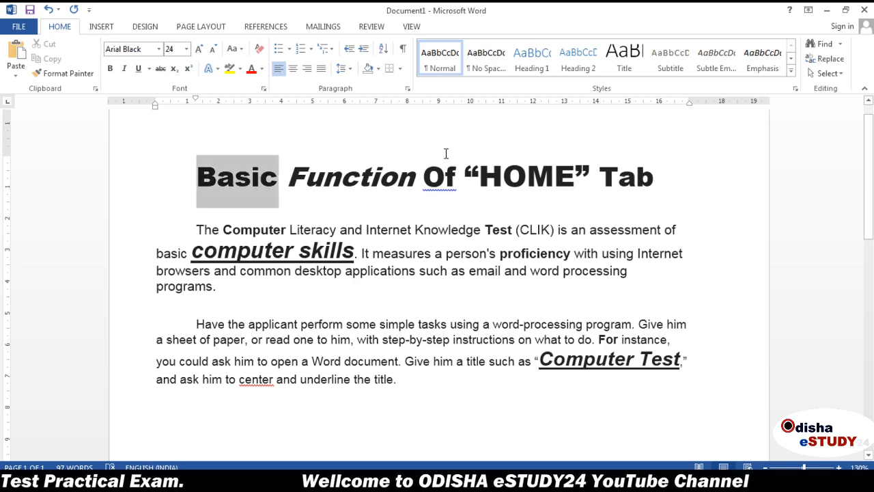
drag(446, 154, 681, 105)
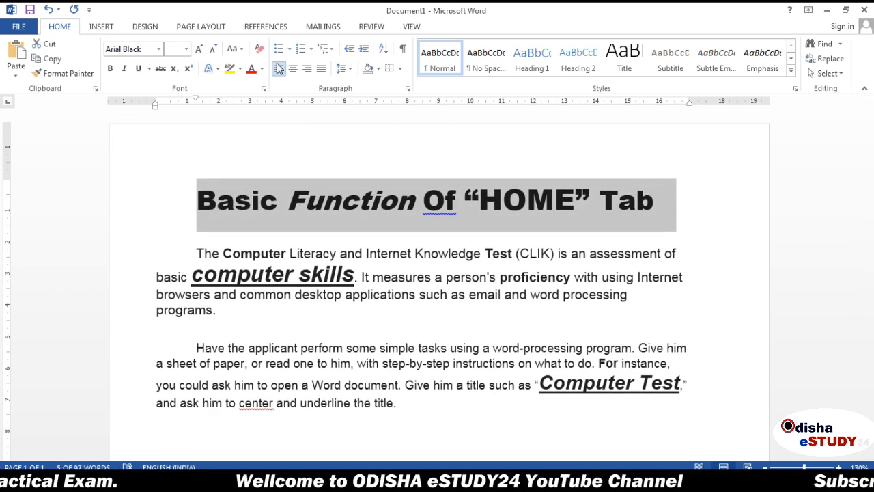
click(217, 69)
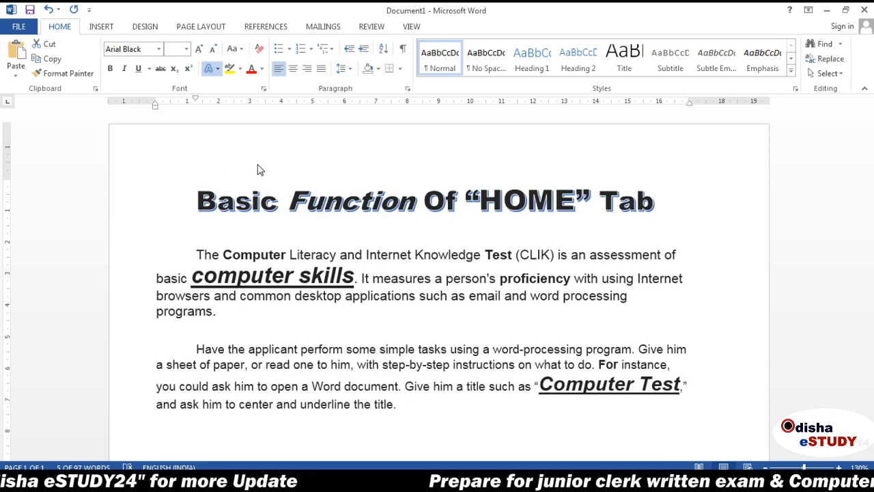
click(258, 169)
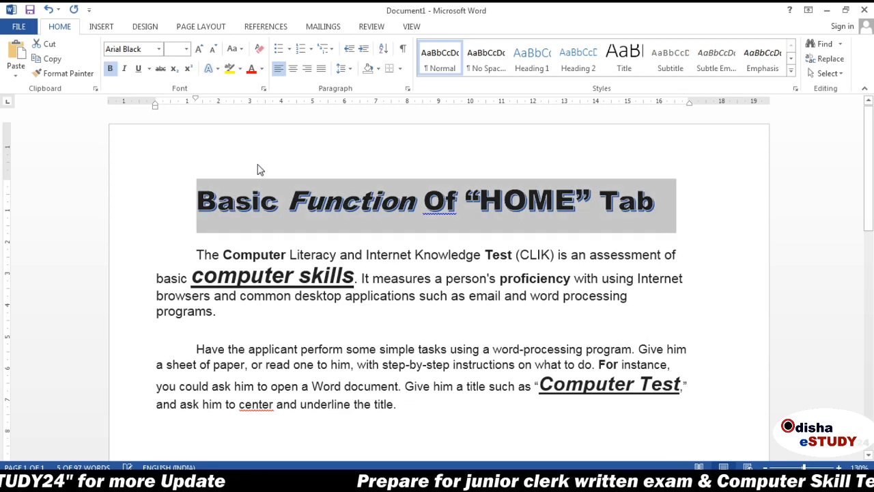
click(339, 152)
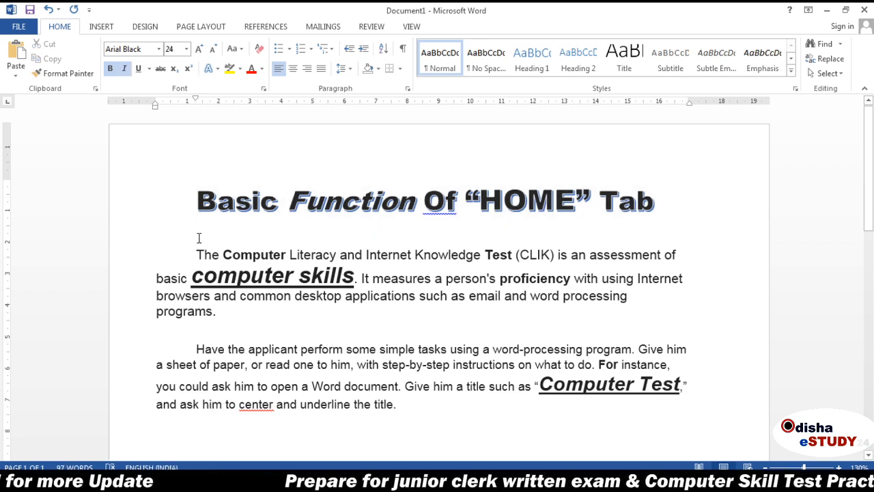
- Set the font colour of “computer skills” to blue and of “Computer Test” to green
drag(198, 278, 353, 286)
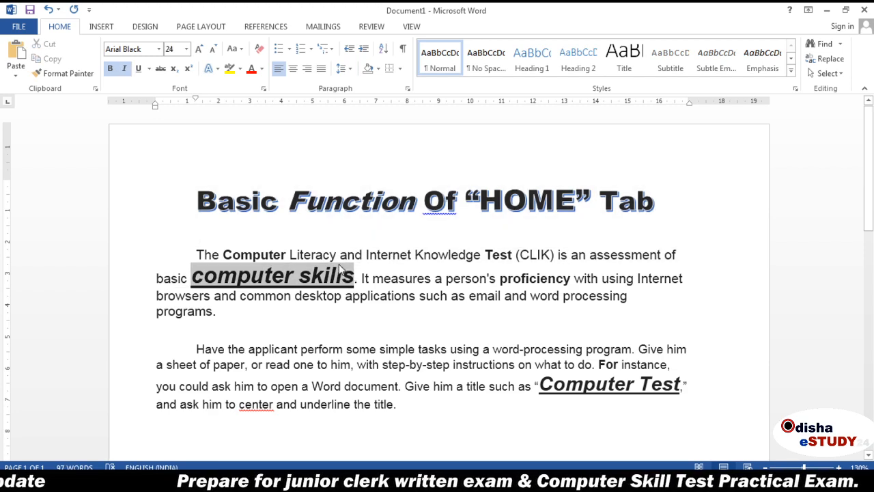
click(251, 69)
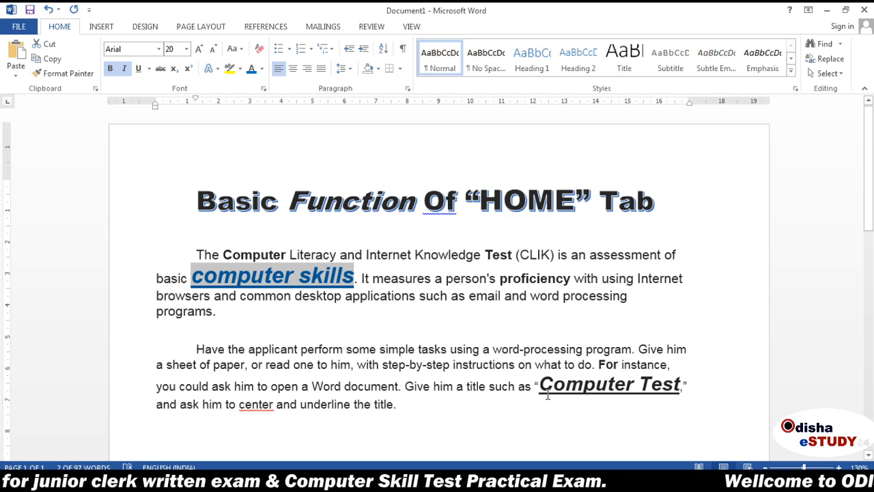
drag(541, 384, 680, 387)
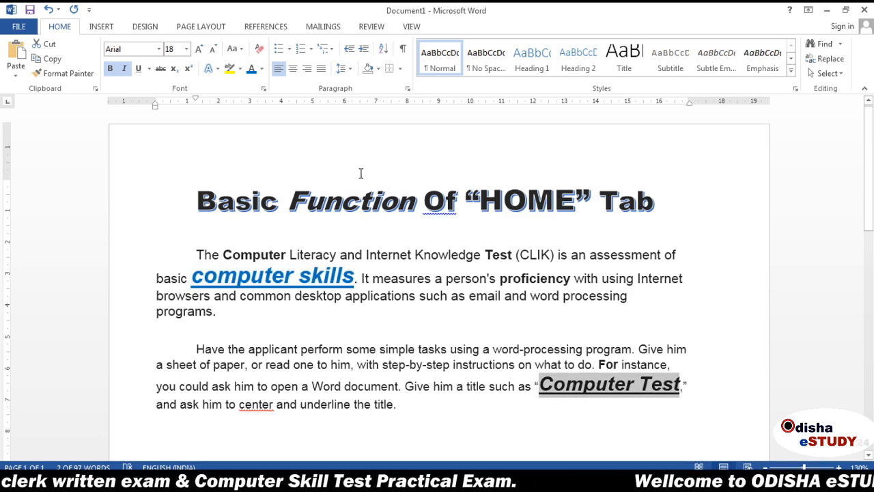
click(263, 69)
click(330, 136)
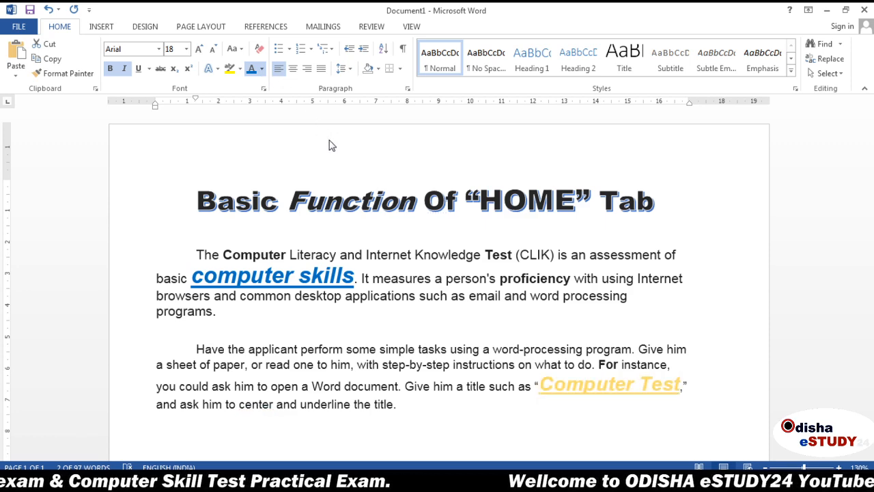
click(306, 187)
click(697, 254)
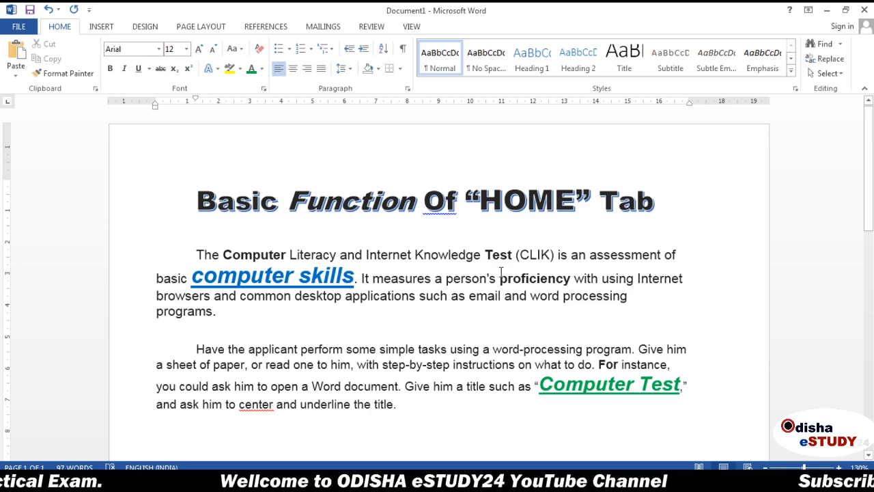
- Highlight “Internet Knowledge” in the first paragraph in bright green
drag(501, 278, 559, 295)
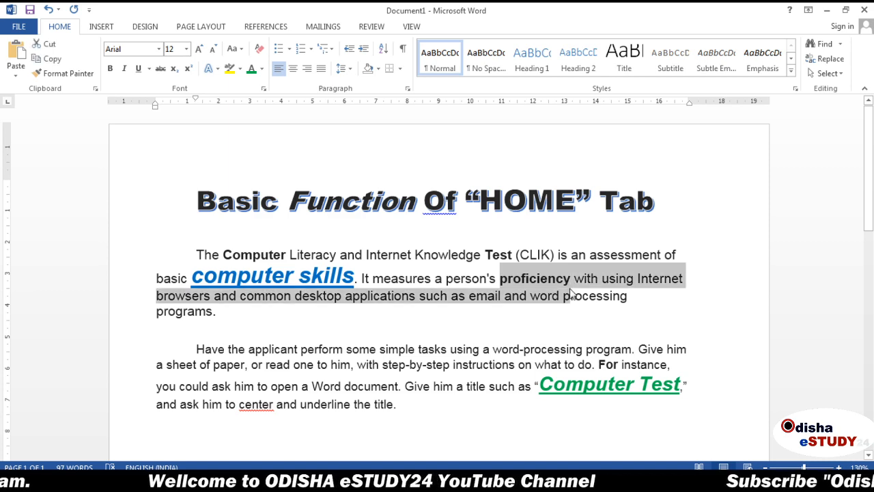
click(559, 295)
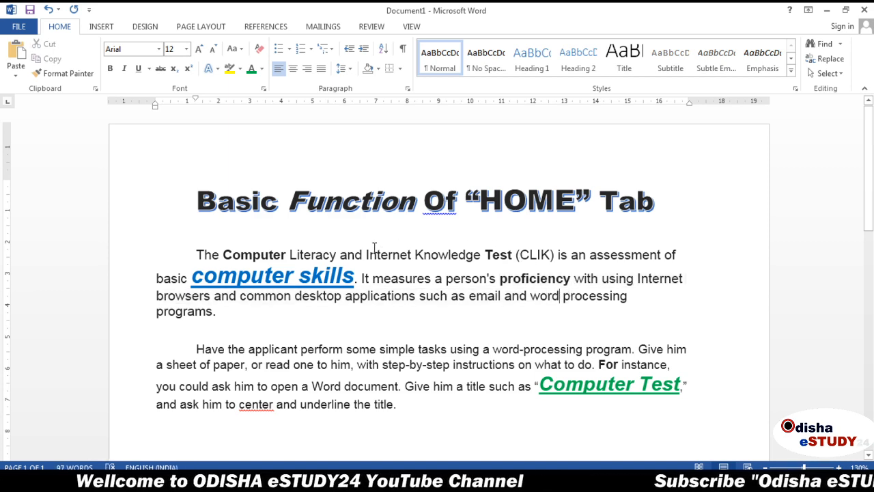
drag(366, 254, 470, 260)
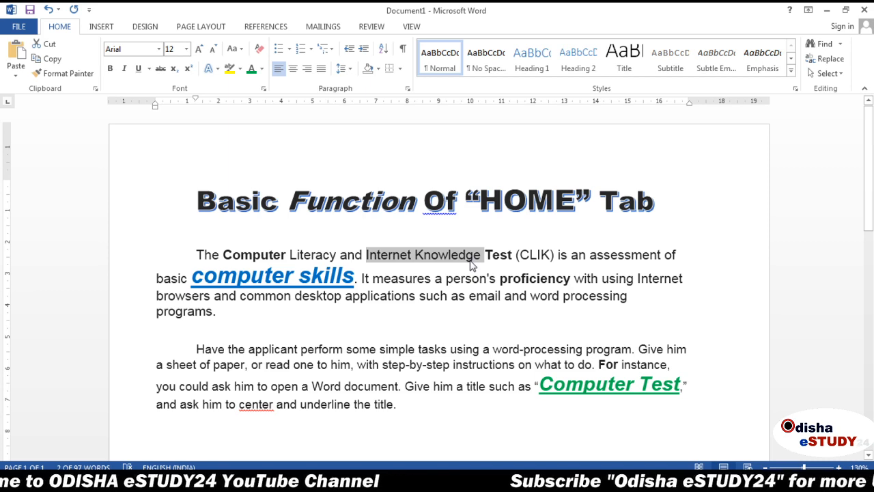
click(240, 72)
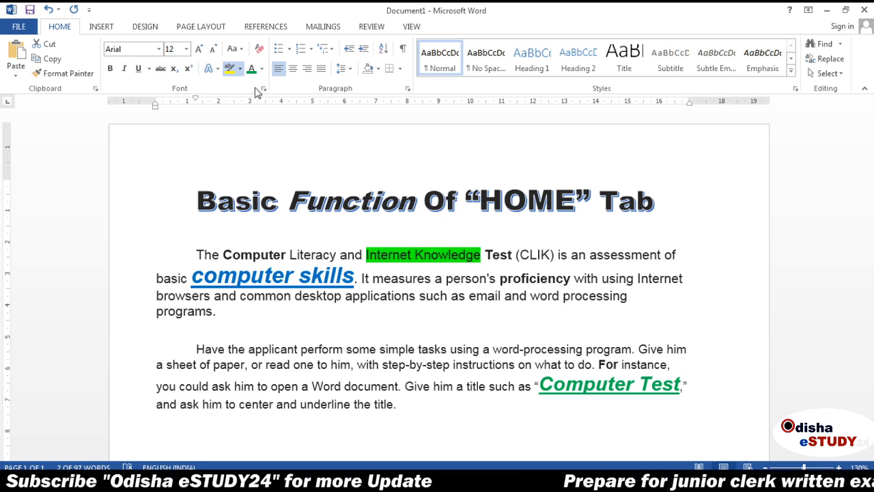
click(749, 240)
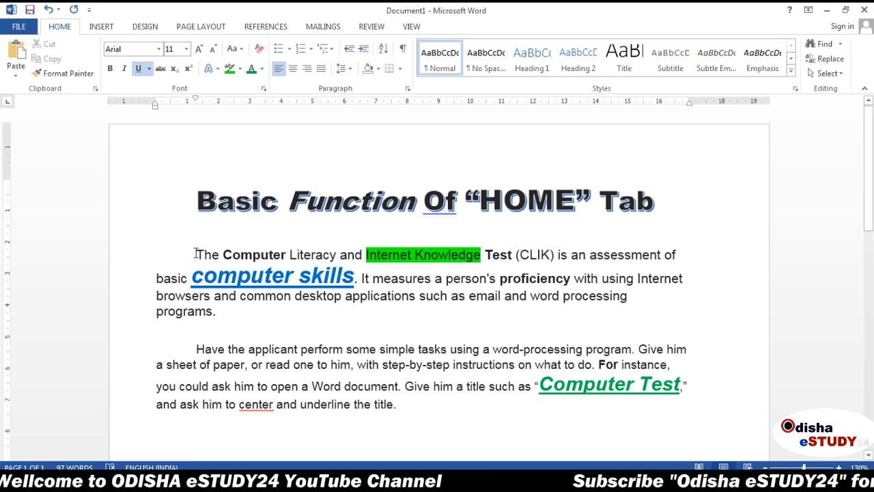
drag(196, 254, 404, 339)
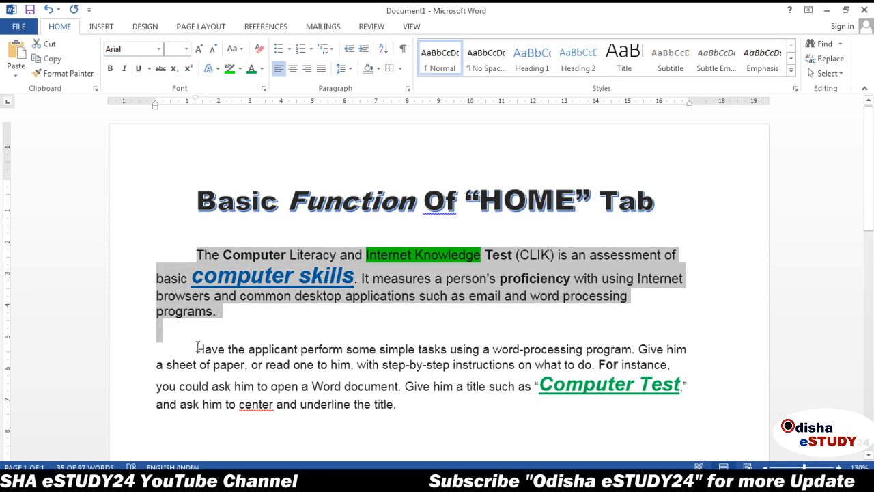
drag(196, 349, 396, 426)
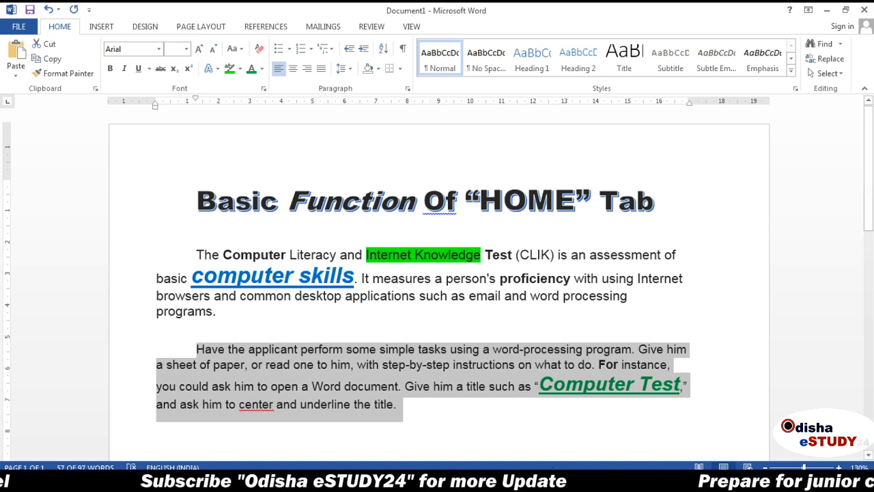
click(576, 428)
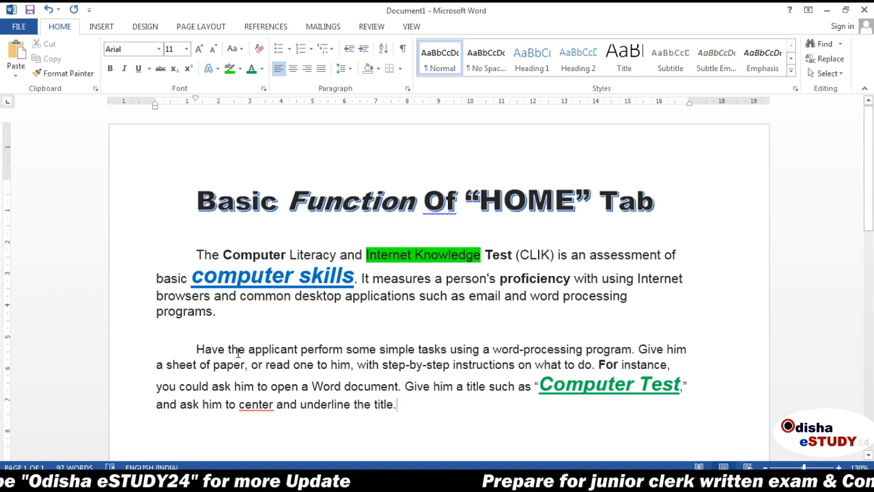
- Remove the first-line indent from both body paragraphs
click(194, 255)
key(BackSpace)
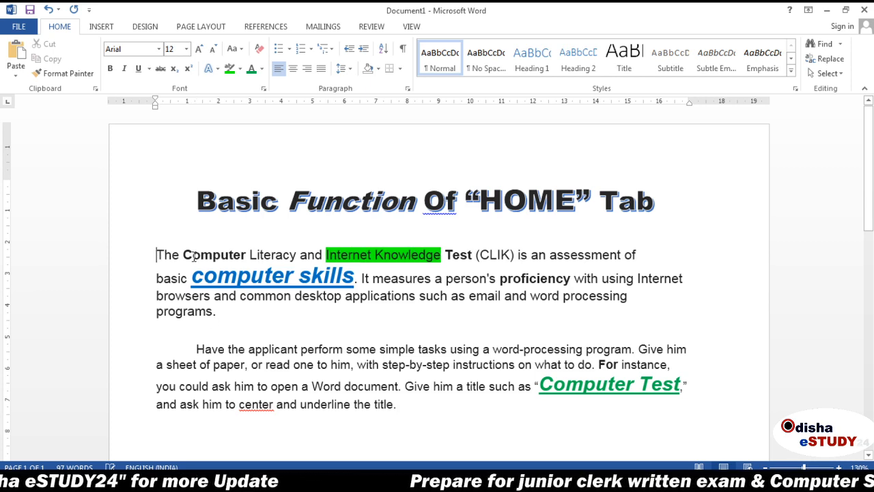
click(192, 351)
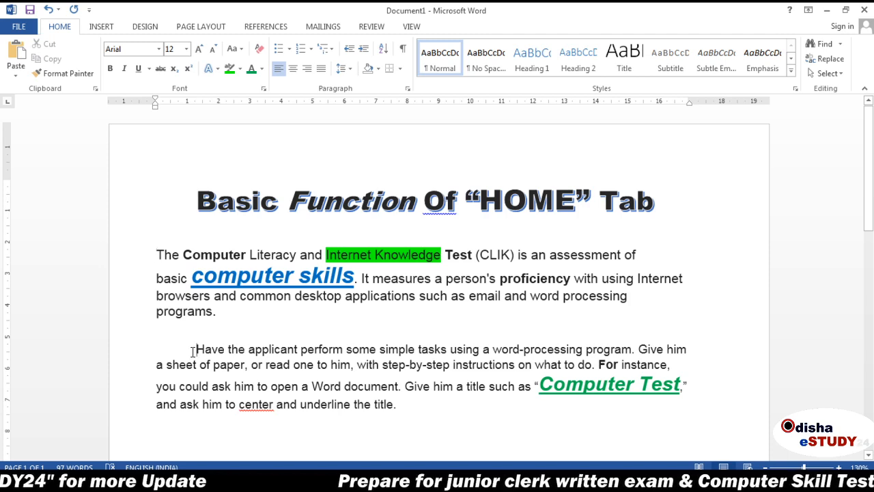
key(BackSpace)
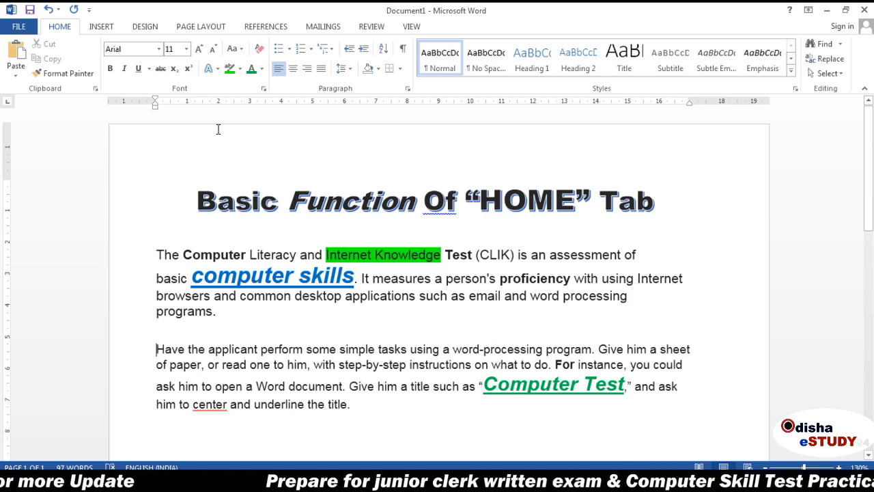
- Format the first body paragraph as a bulleted item with the four-diamond bullet (❖)
click(286, 50)
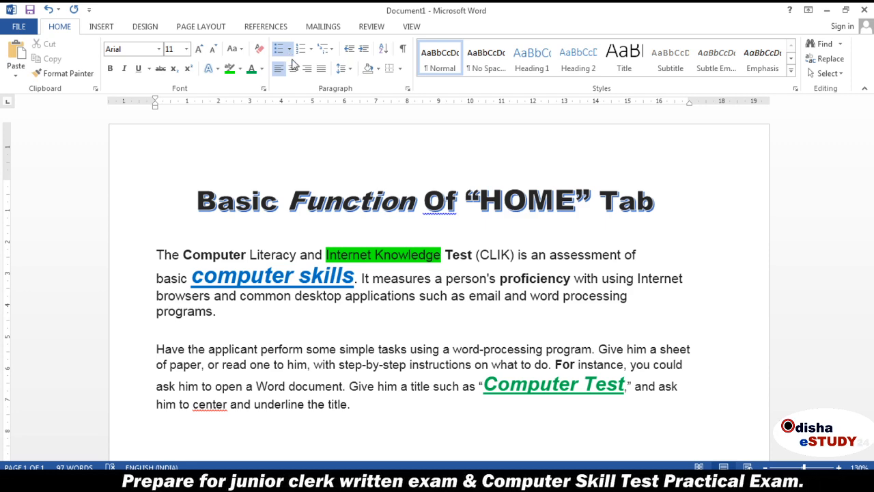
key(ctrl+z)
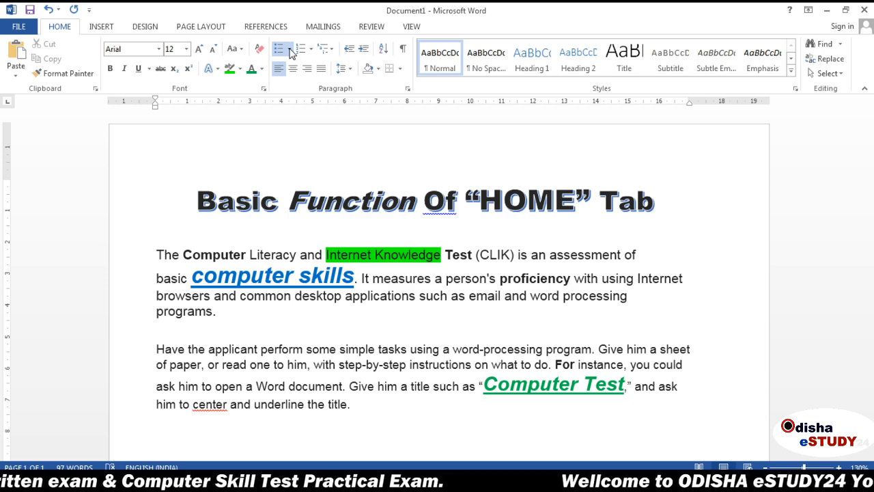
click(287, 50)
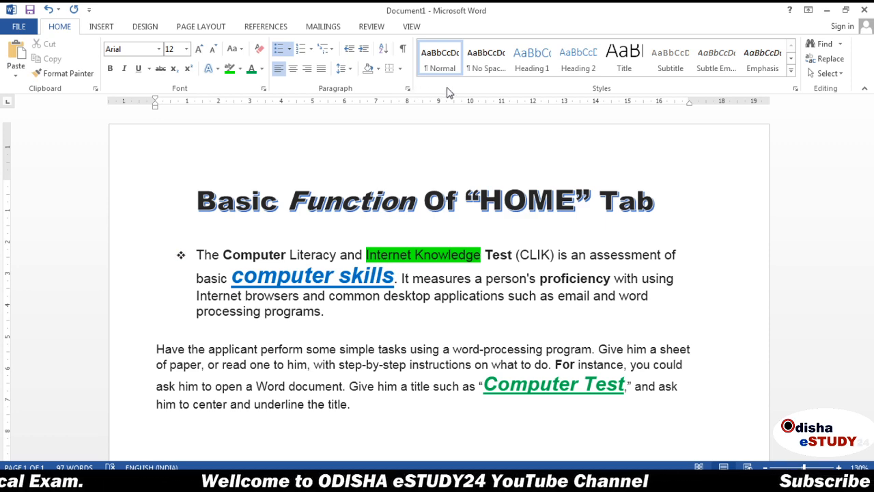
- Change the first body paragraph's bullet to the arrow (➢) and give the second body paragraph the four-diamond bullet (❖)
click(293, 128)
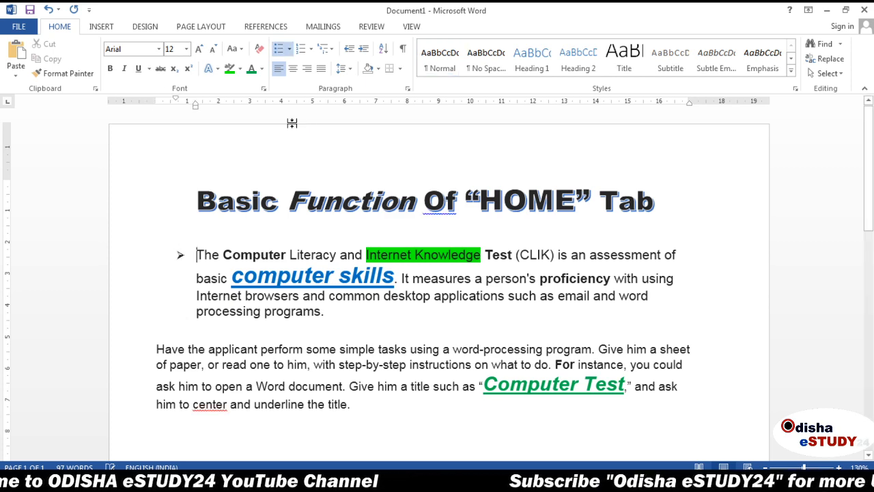
click(156, 351)
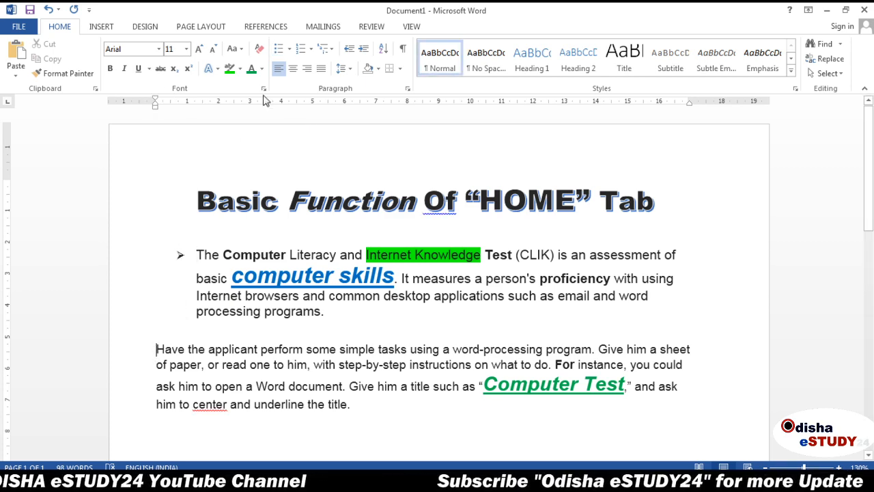
click(289, 53)
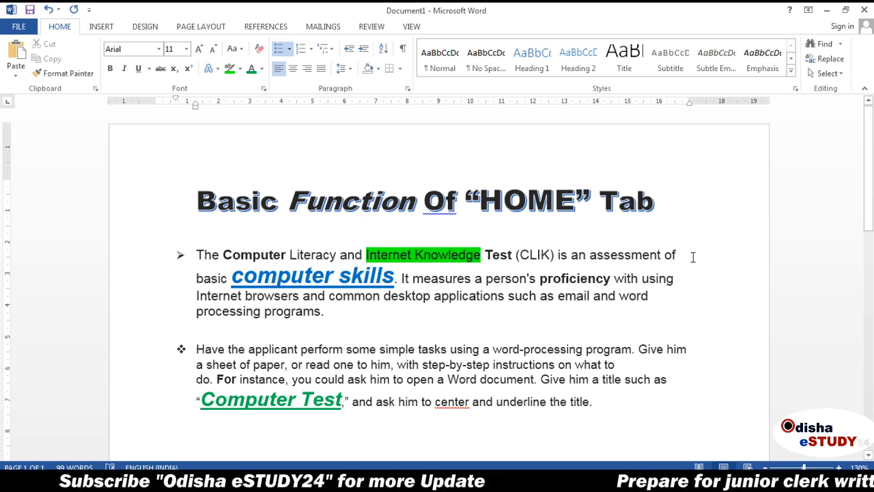
click(313, 50)
click(325, 158)
key(ctrl+z)
key(ctrl+z)
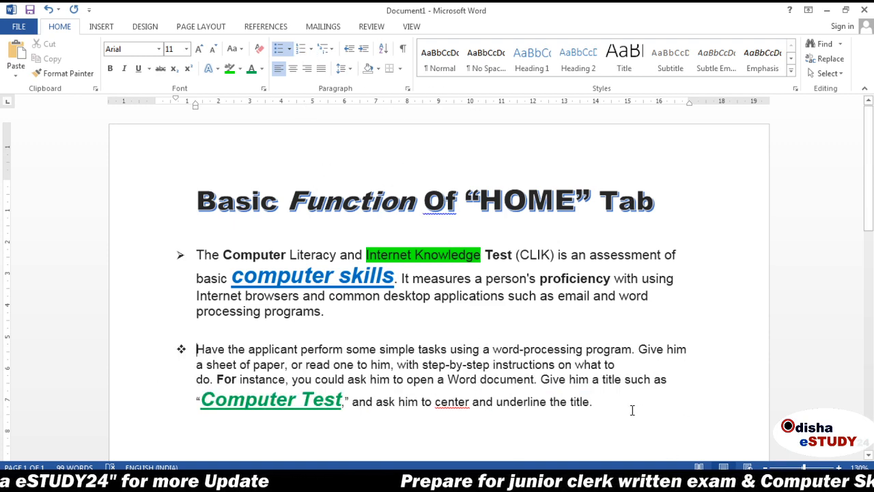
- Start a new line without a bullet below the second body paragraph and apply the 1) numbering format to it
scroll(869, 230, down, 3)
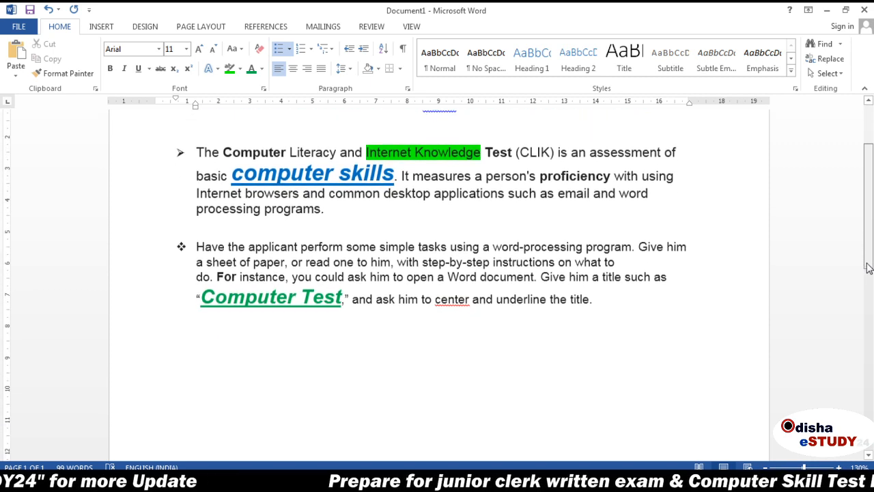
click(661, 308)
key(Return)
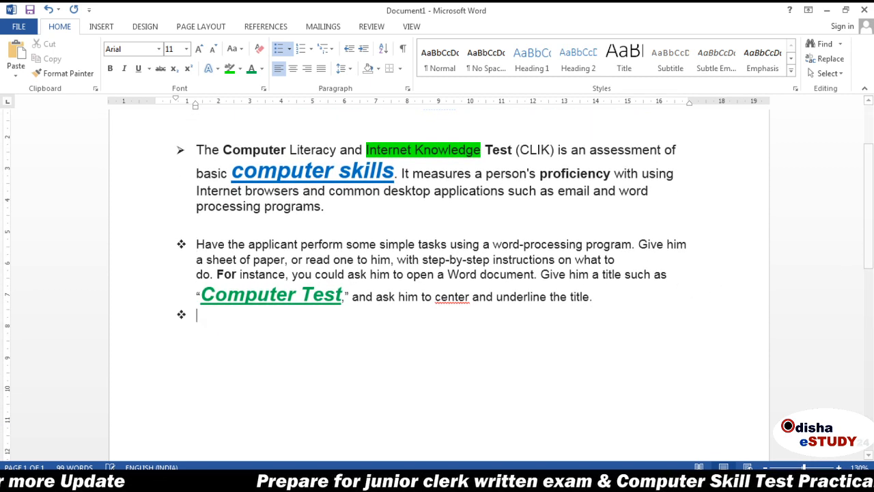
key(BackSpace)
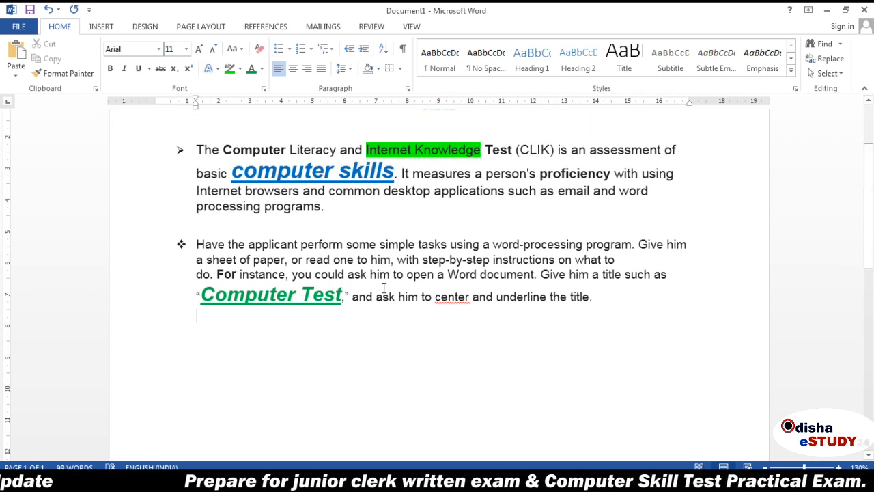
click(312, 53)
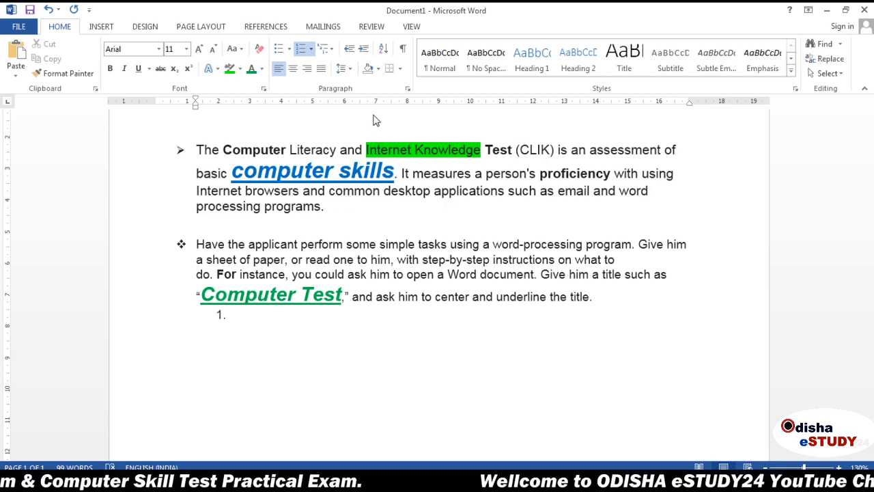
click(412, 101)
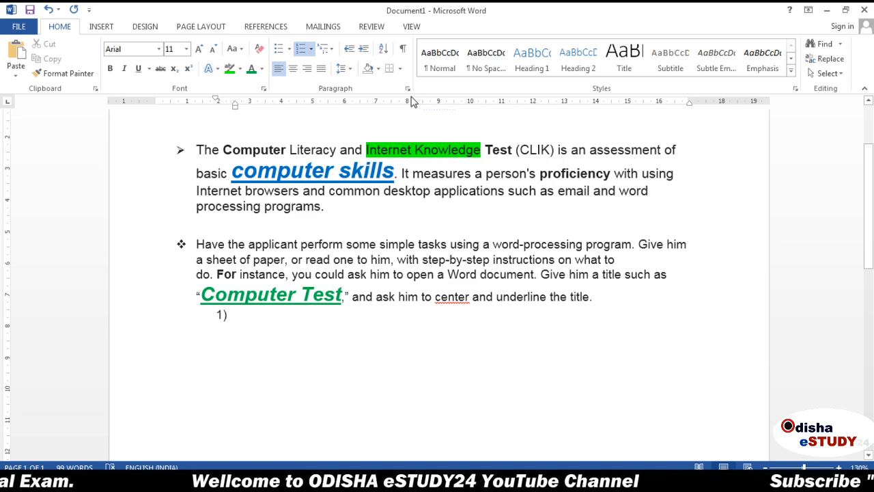
- Enter Computer, Cpu, Processor and Vdu as four items of the numbered list
text(c)
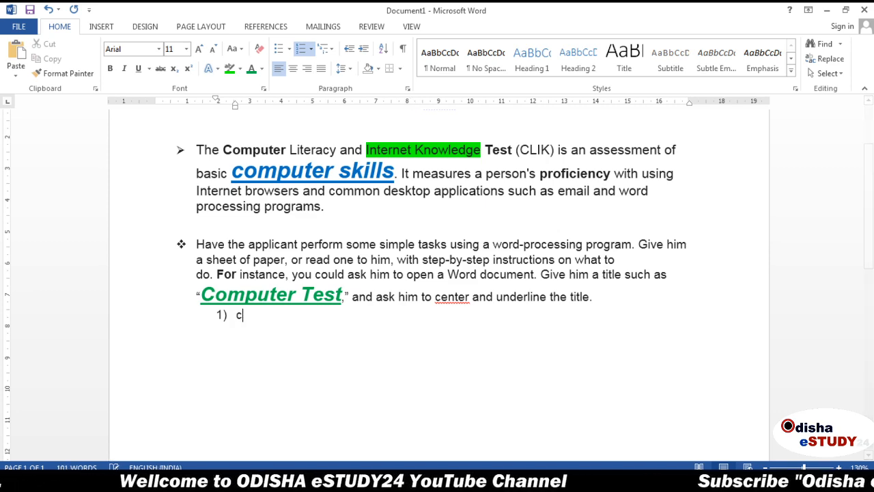
text(omputer)
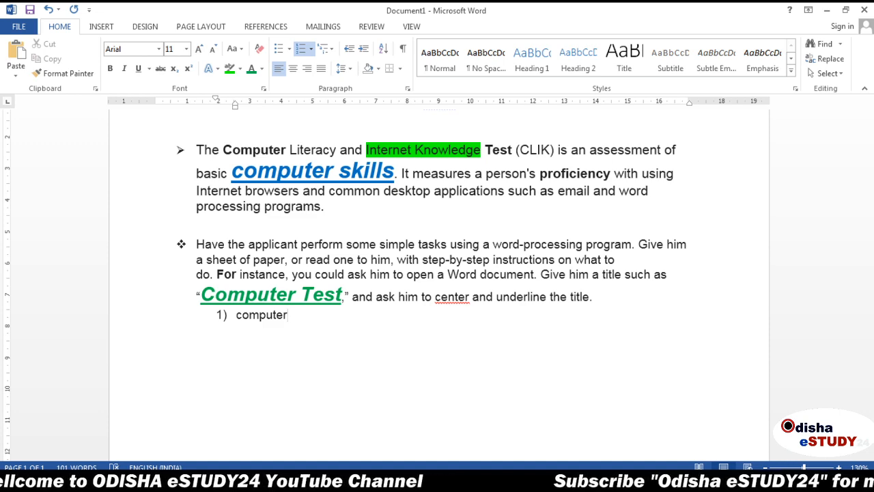
key(Return)
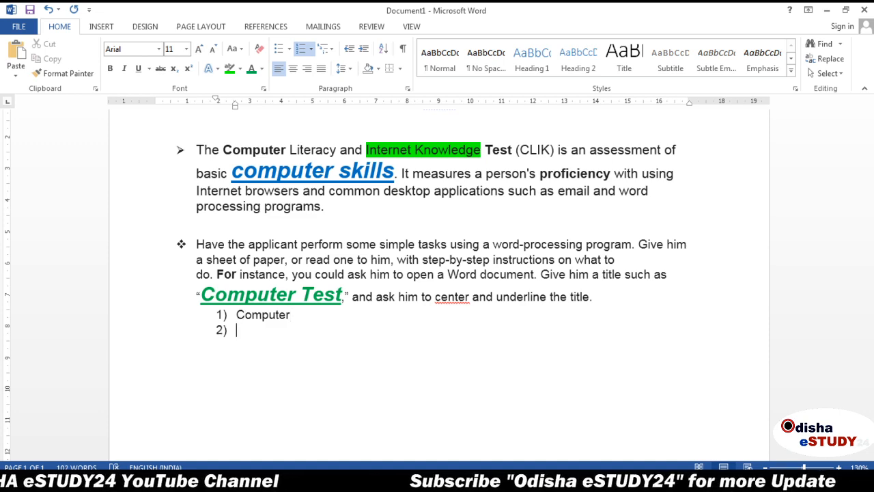
text(cpu)
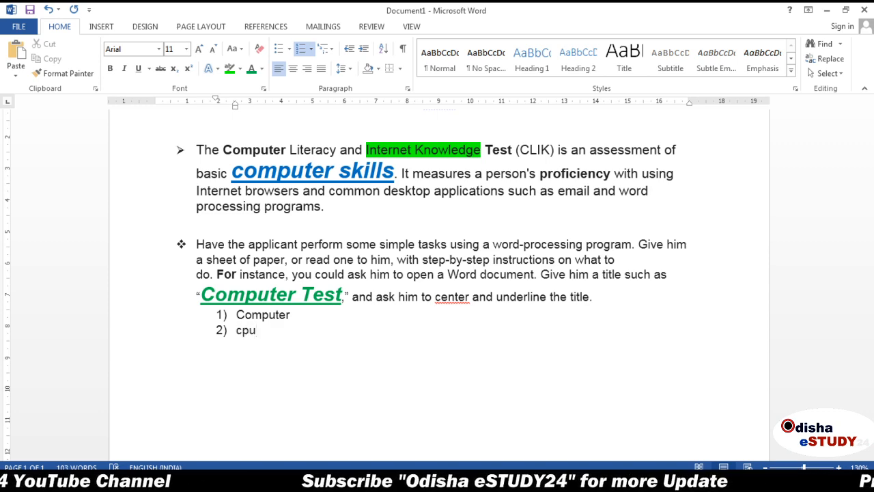
key(Return)
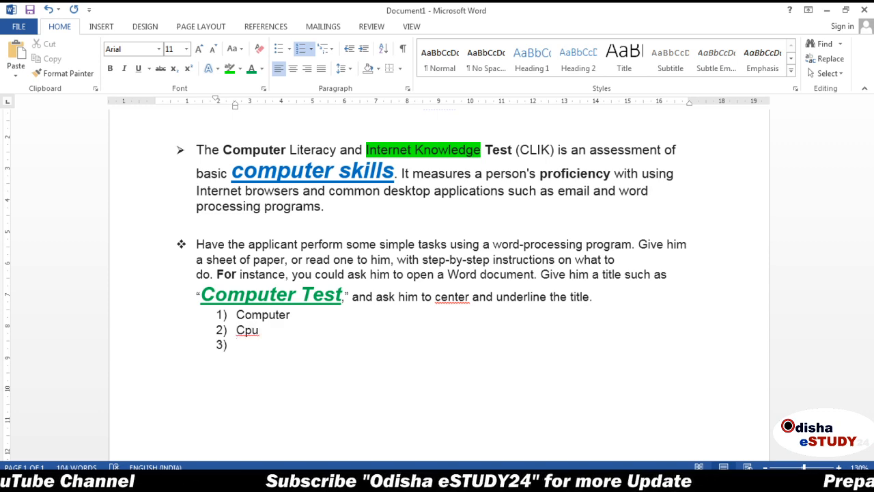
text(proc)
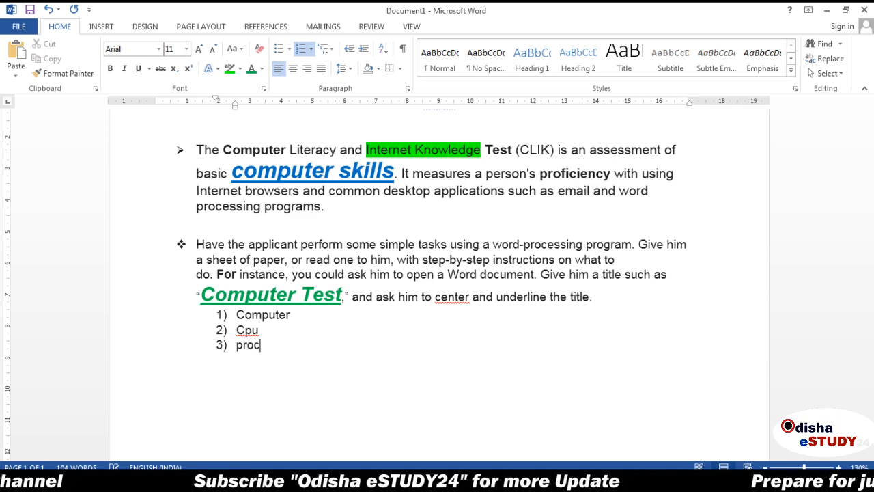
text(essor)
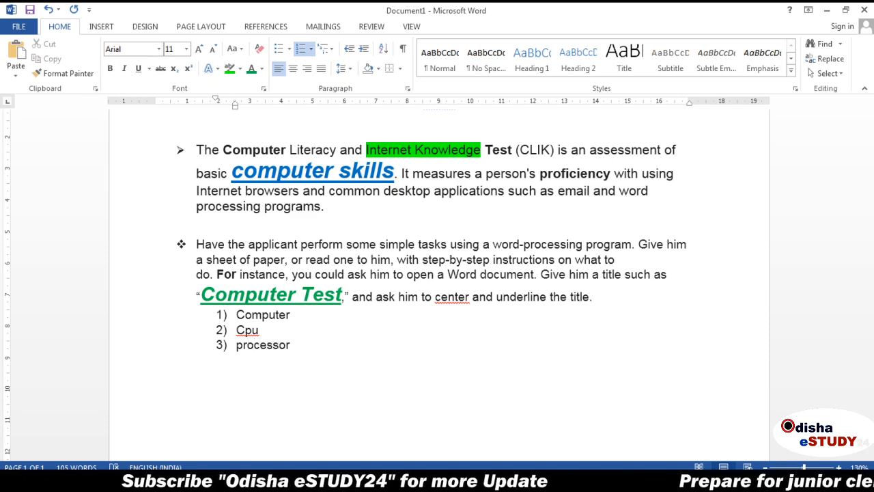
key(Return)
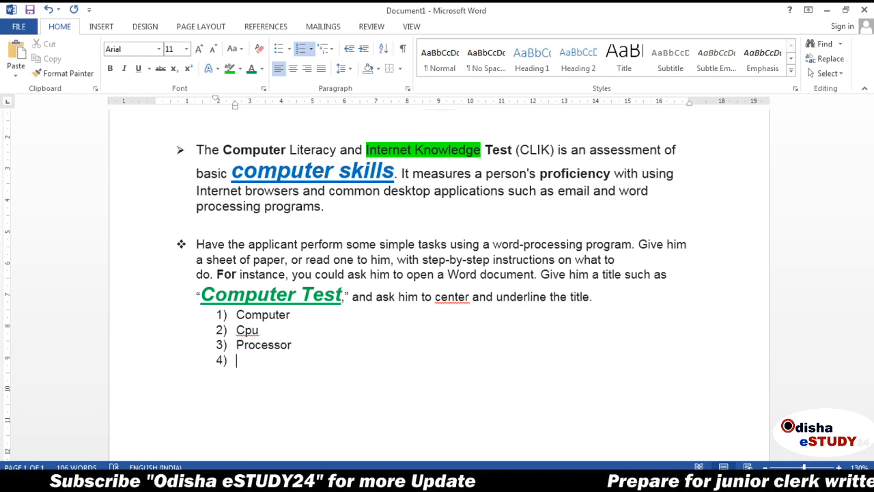
text(vdu)
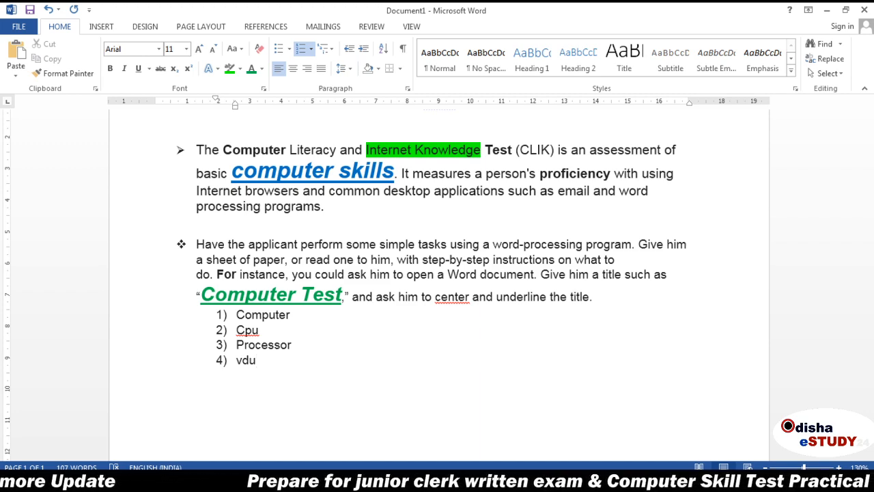
- End the numbered list after the fourth item and add an unnumbered line reading “Hddklsl;ldgdkjn, jkkh” below it
click(301, 49)
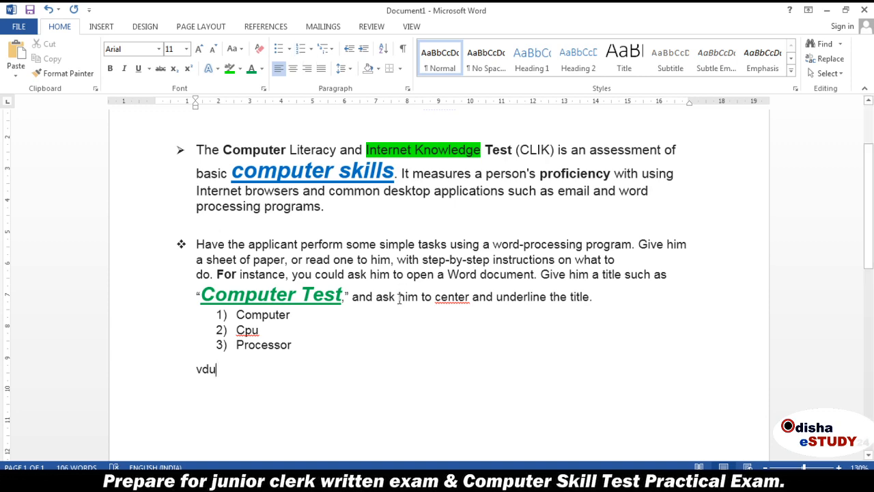
key(ctrl+z)
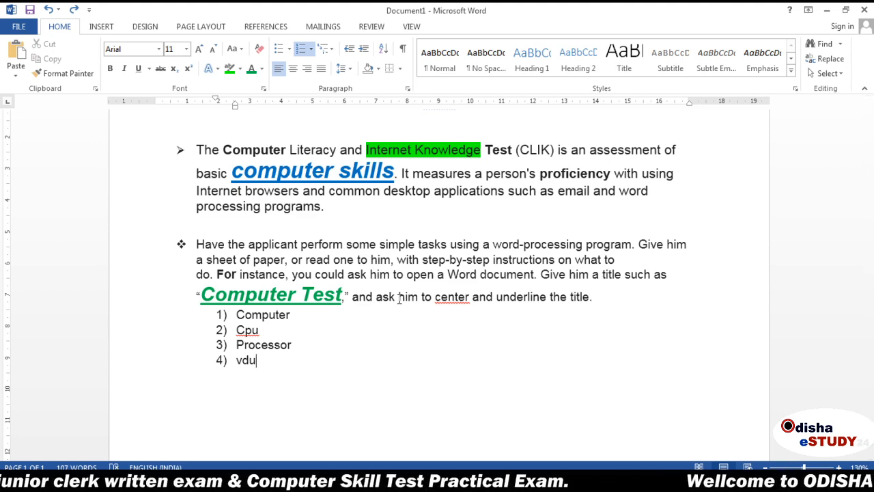
key(Return)
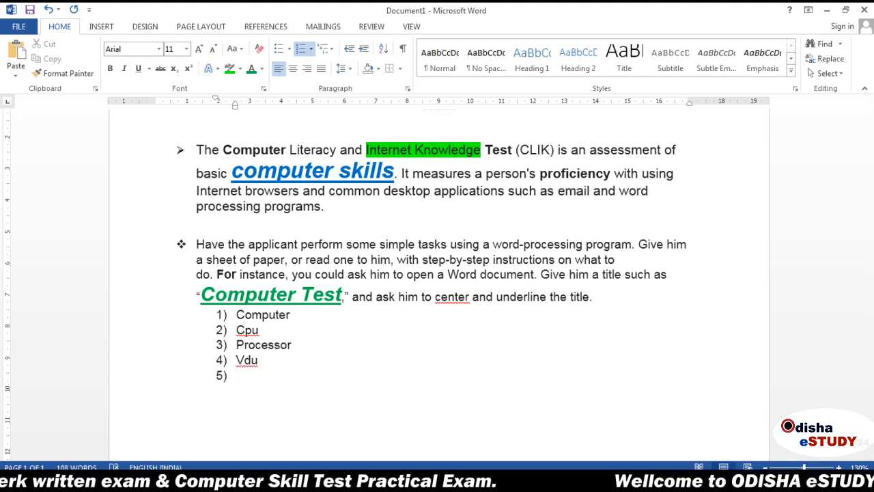
click(300, 51)
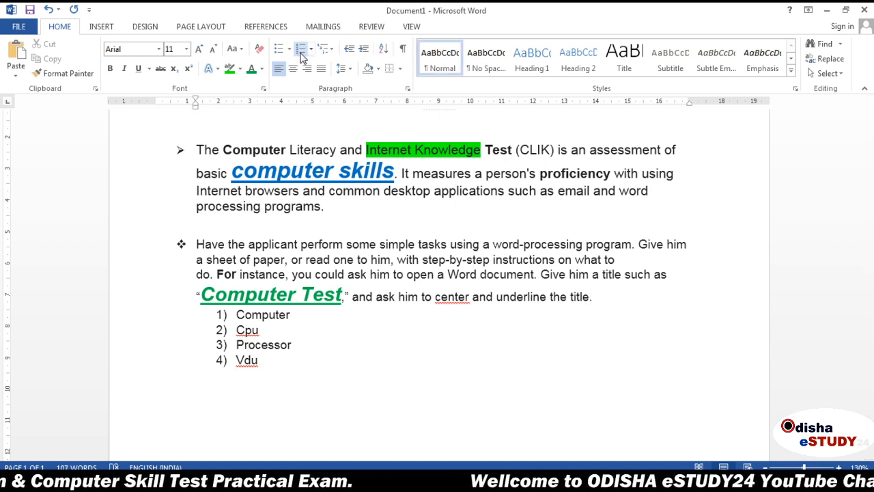
text(Hddklsl;l)
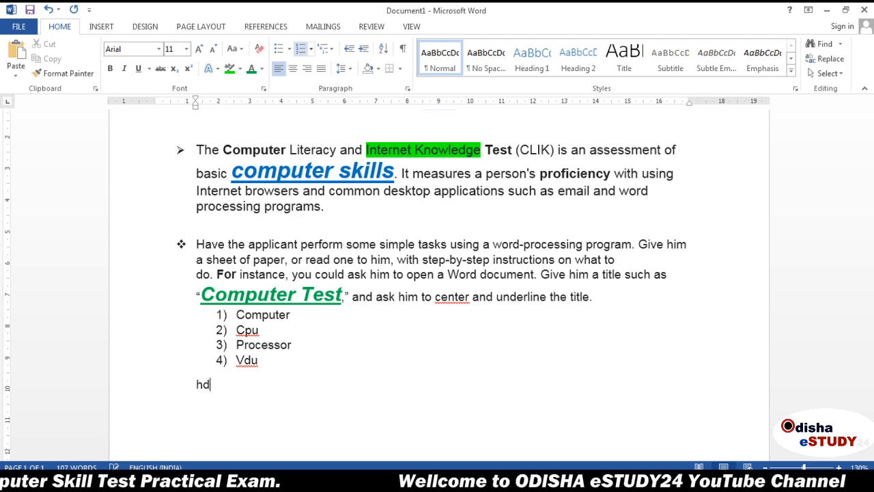
text(dgdkjn, jkkh)
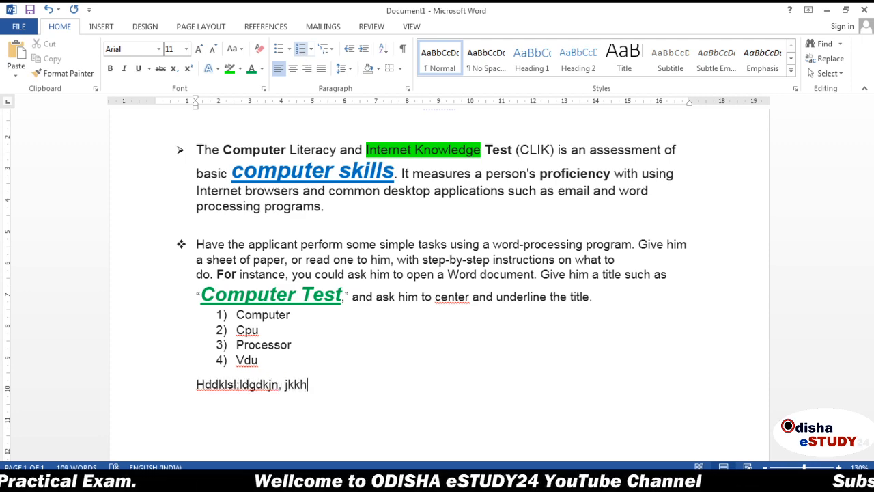
key(Return)
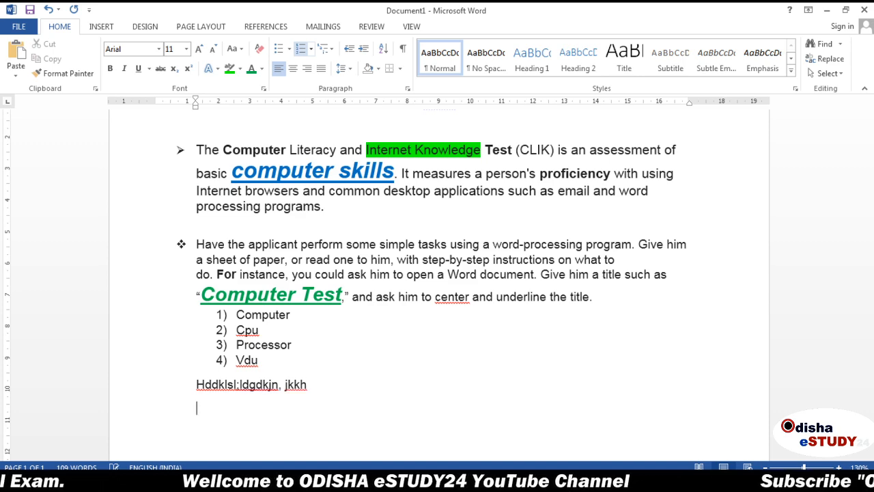
- Create a lettered list in the a) format below the unnumbered line, with the items 1, 42 and 15
click(309, 54)
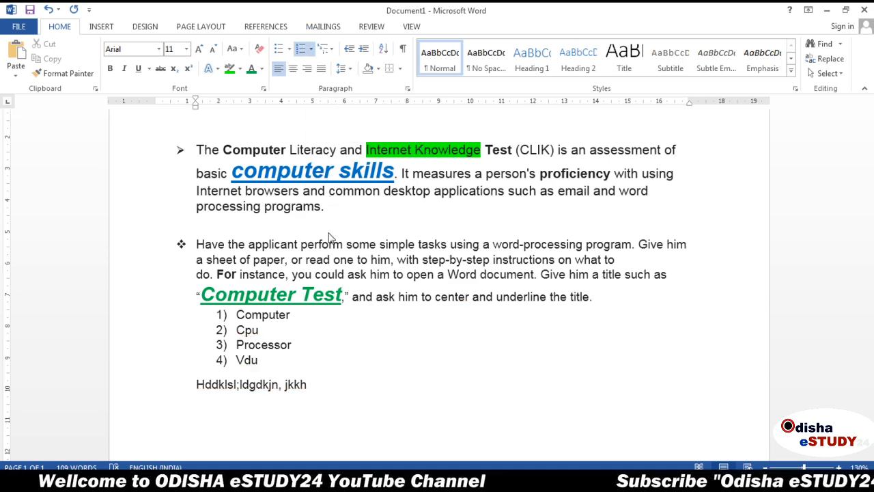
click(421, 237)
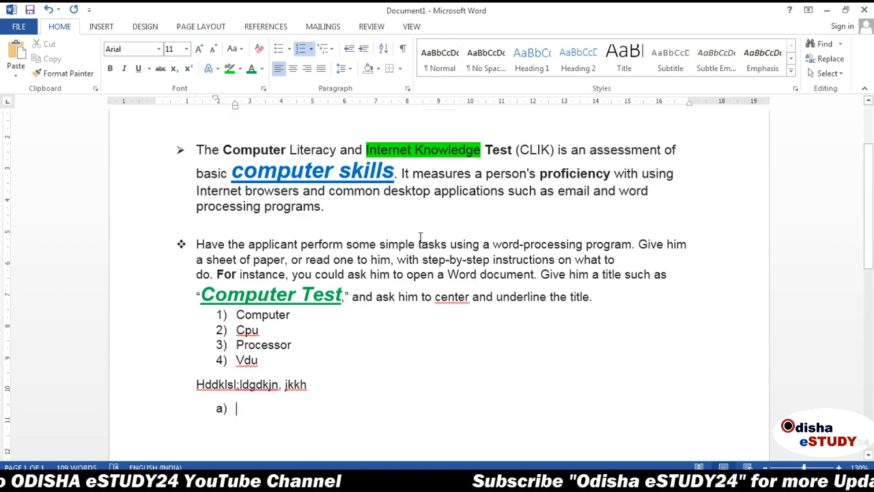
text(1)
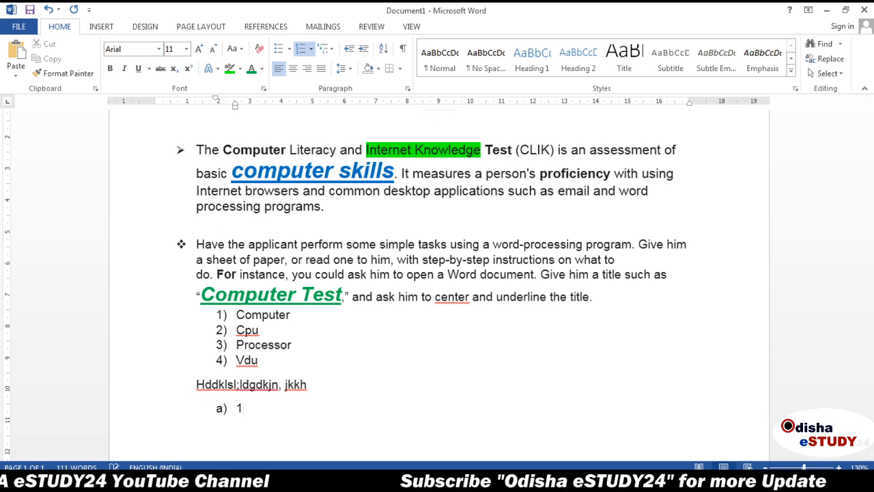
key(Return)
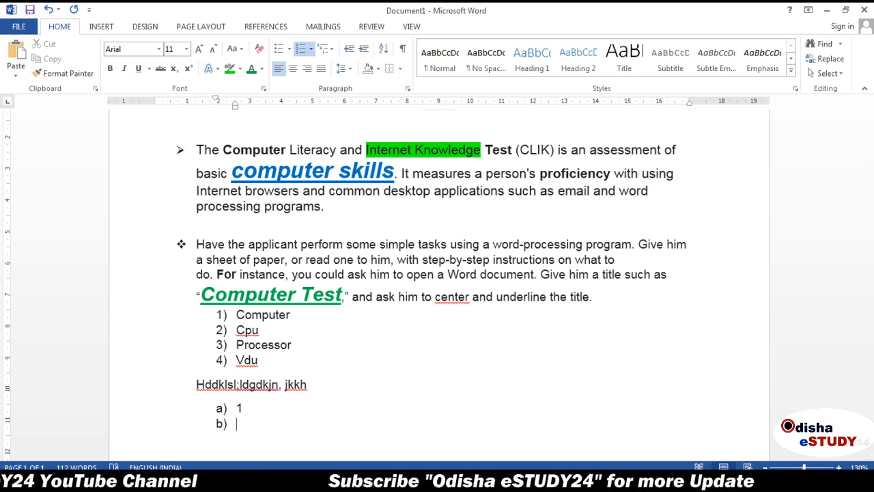
text(42)
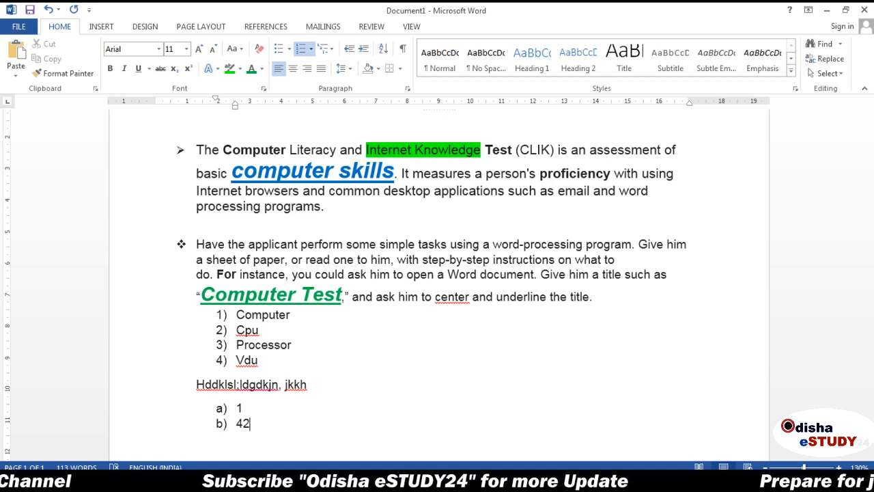
key(Return)
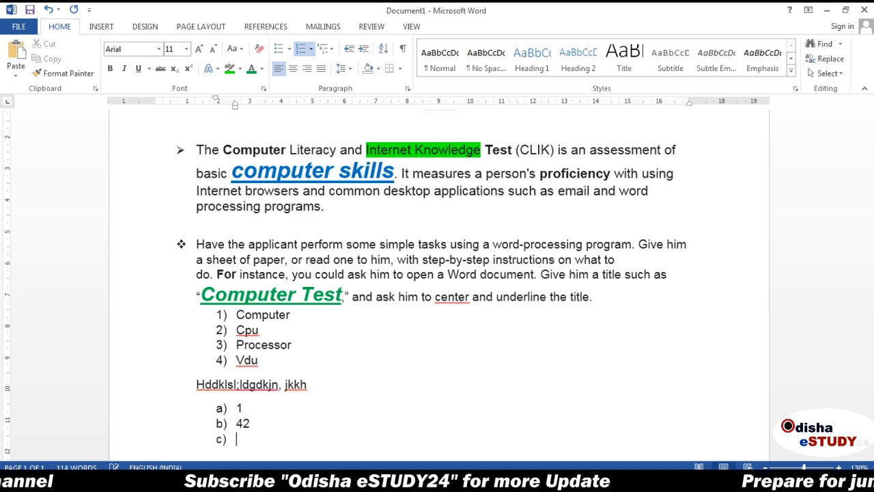
text(15)
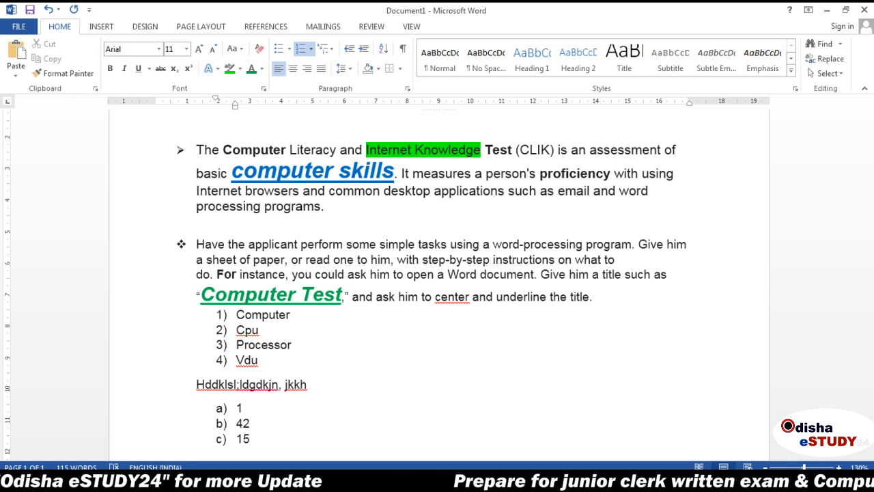
scroll(437, 273, up, 3)
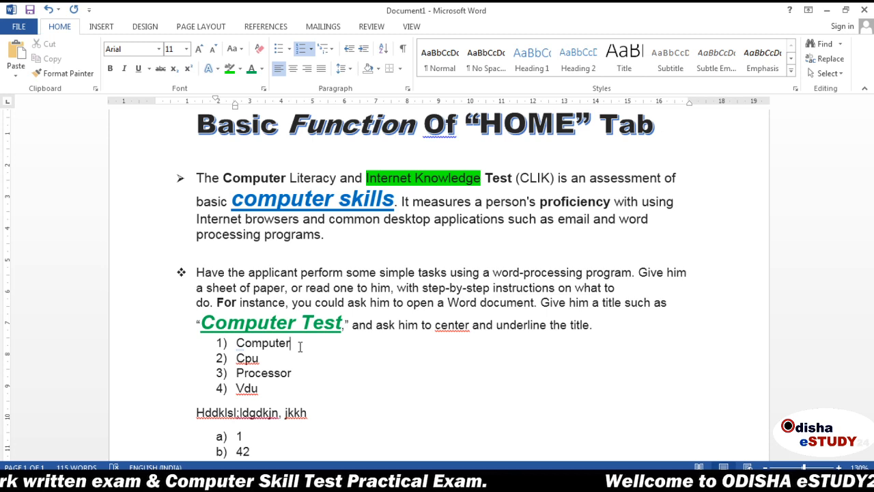
click(333, 50)
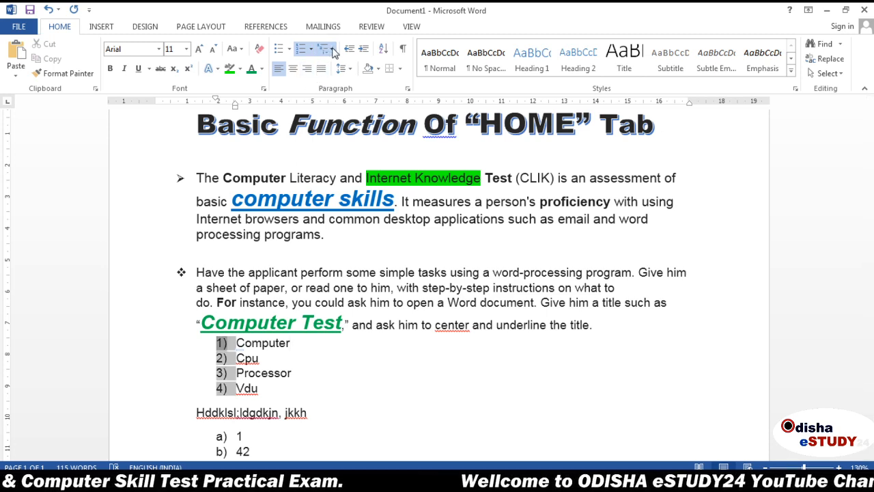
click(333, 50)
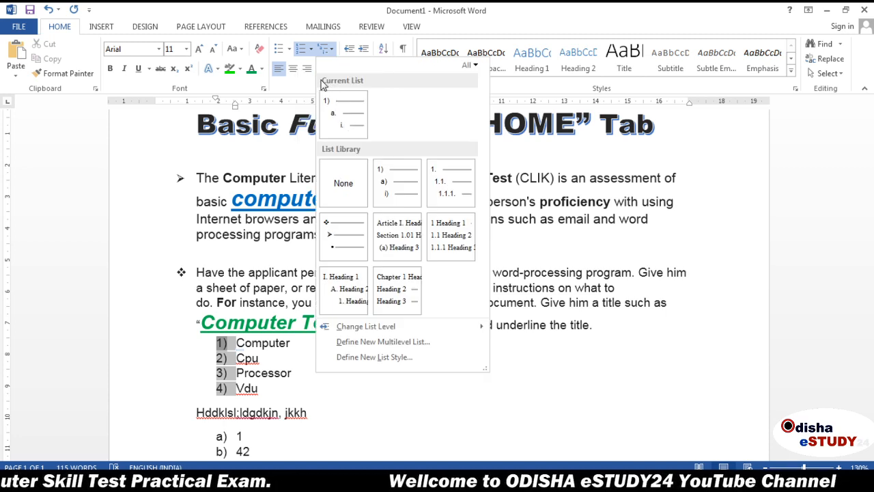
mouse_move(330, 106)
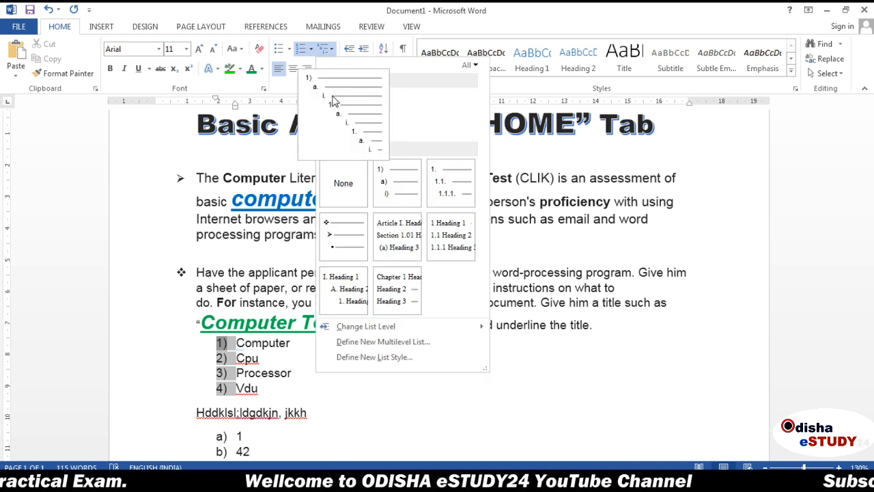
click(333, 101)
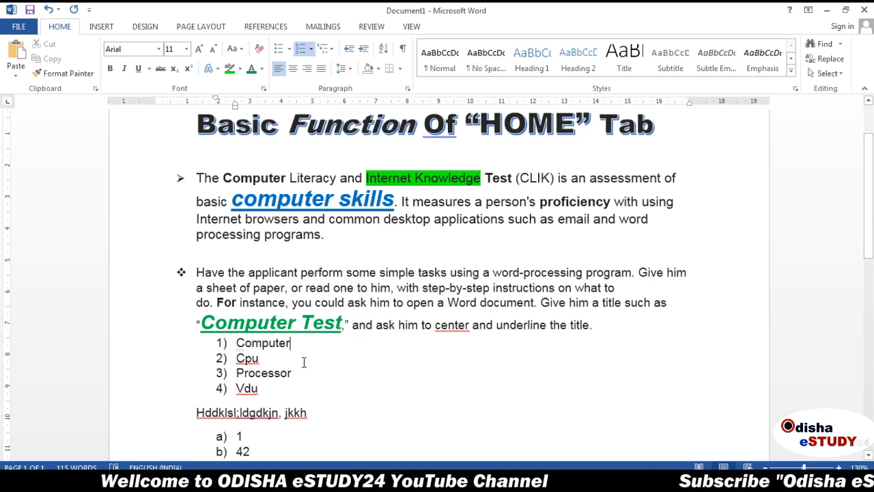
- Append “i” to the first list item and add a line below it as sub-item (a) using the 1) a) i) multilevel format
text(i)
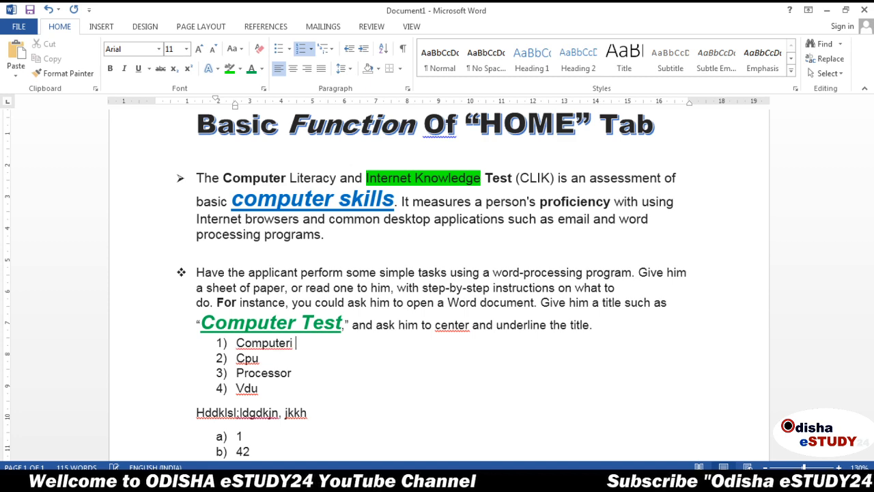
key(Return)
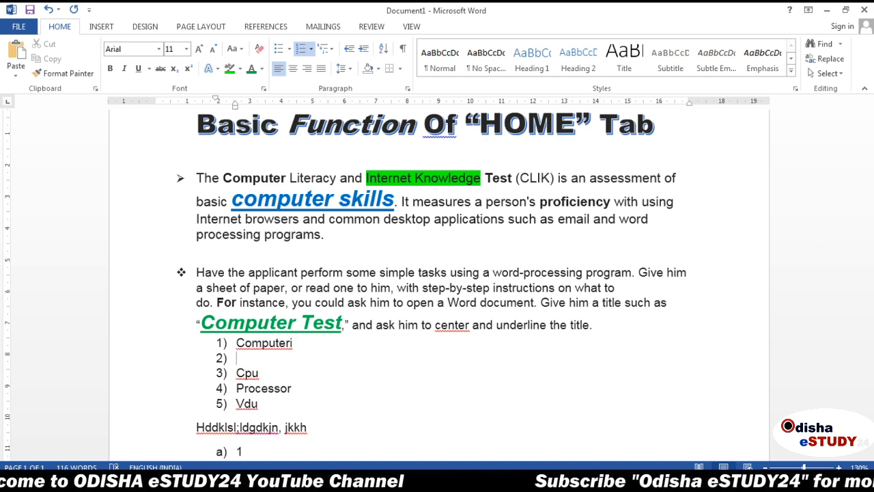
key(BackSpace)
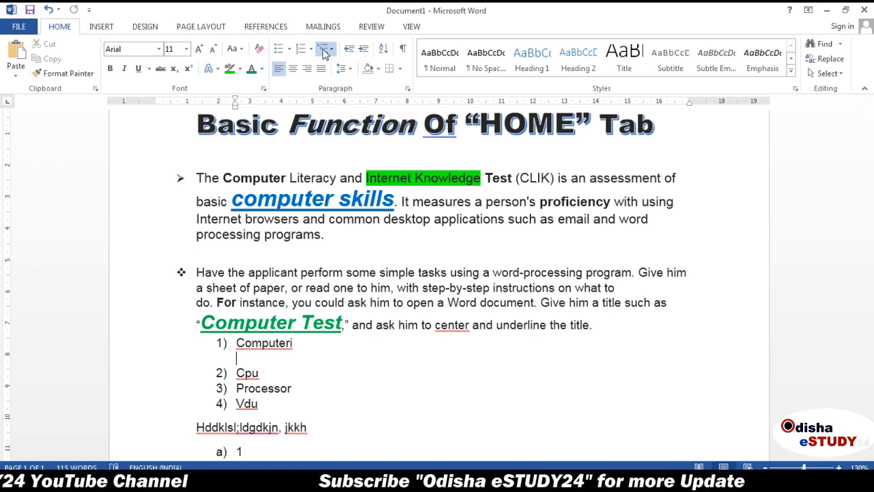
click(325, 53)
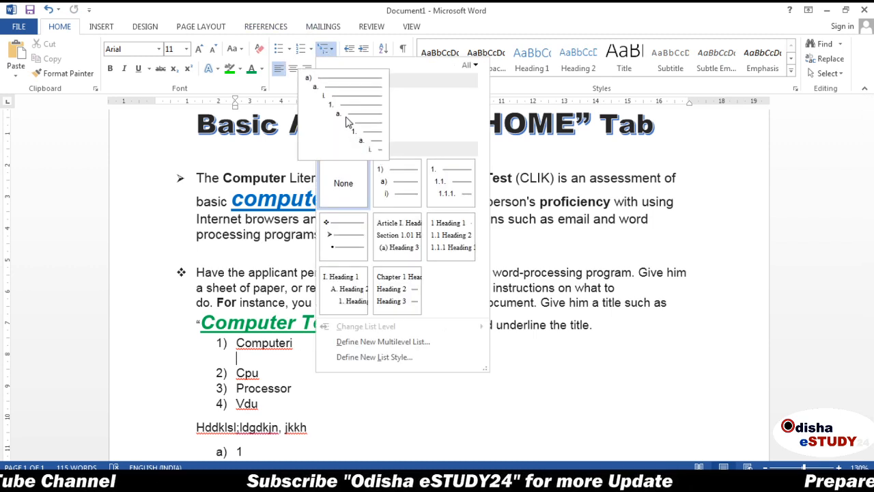
click(406, 183)
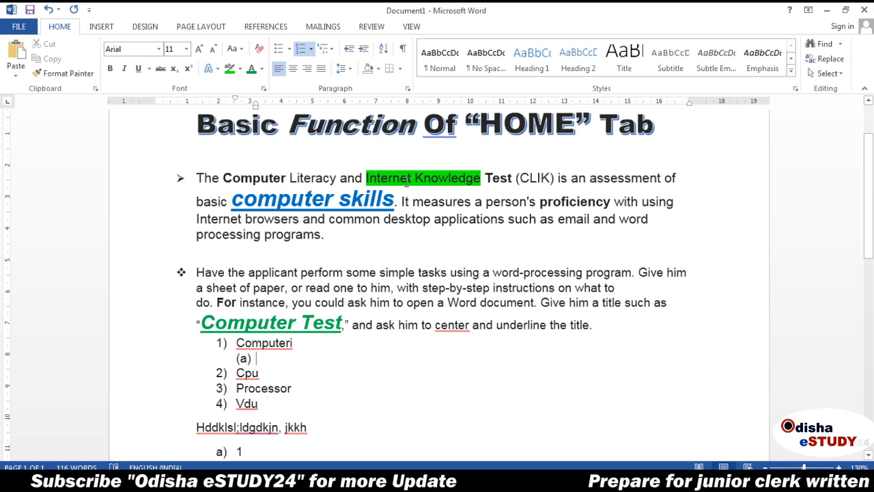
- Enter Skill test and Theory test as sub-items (a) and (b), and leave an unnumbered blank line below them
text(Skill )
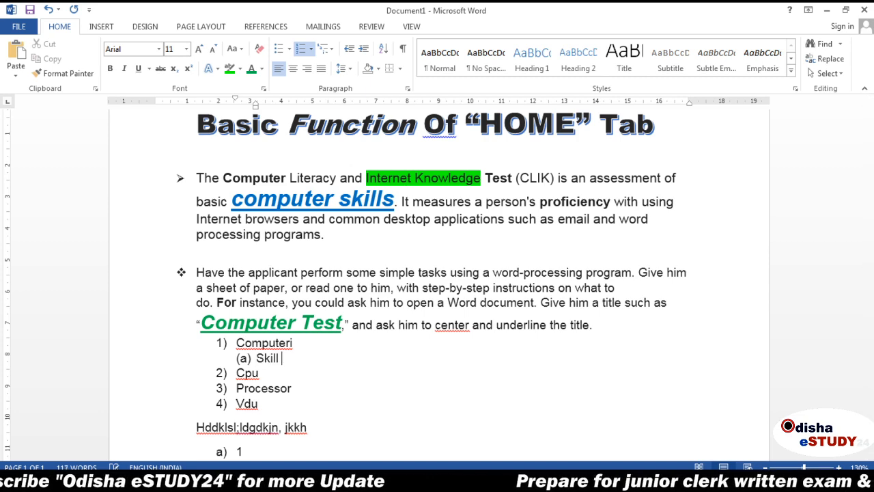
text(test)
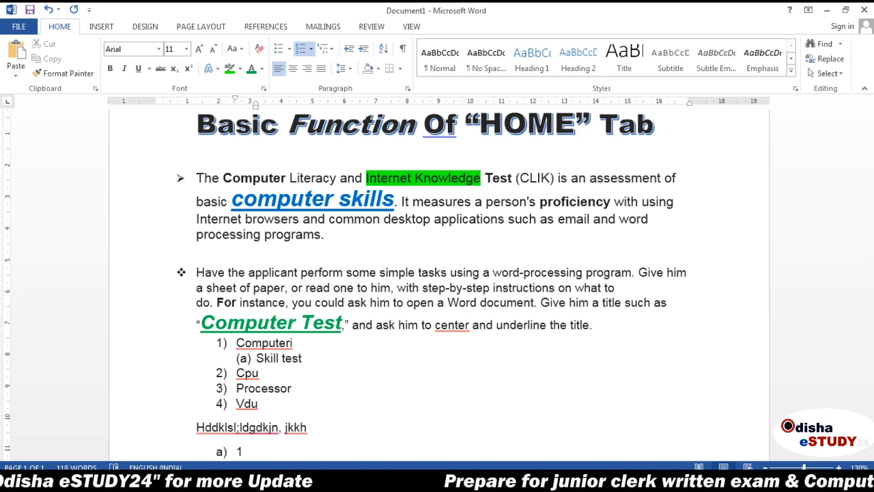
key(Return)
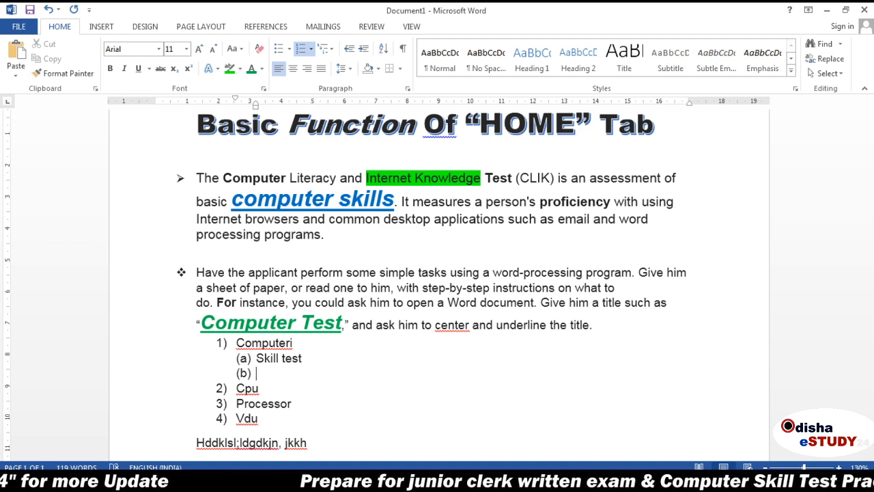
text(theory test)
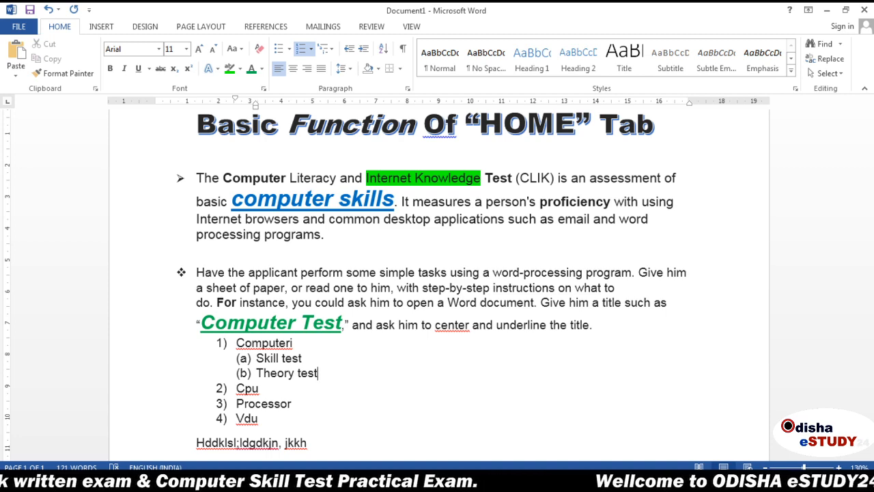
key(Return)
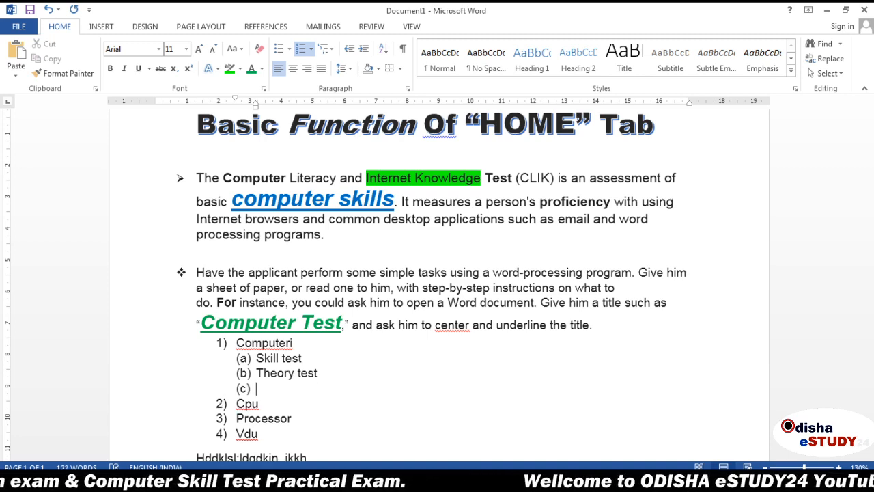
key(shift+Tab)
key(BackSpace)
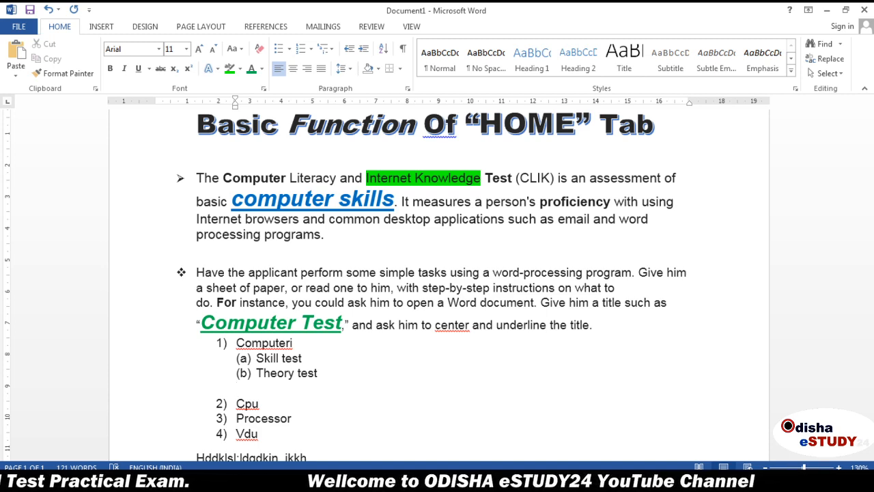
- Examine the paragraph settings for alignment, indentation and spacing without changing them
scroll(437, 287, up, 2)
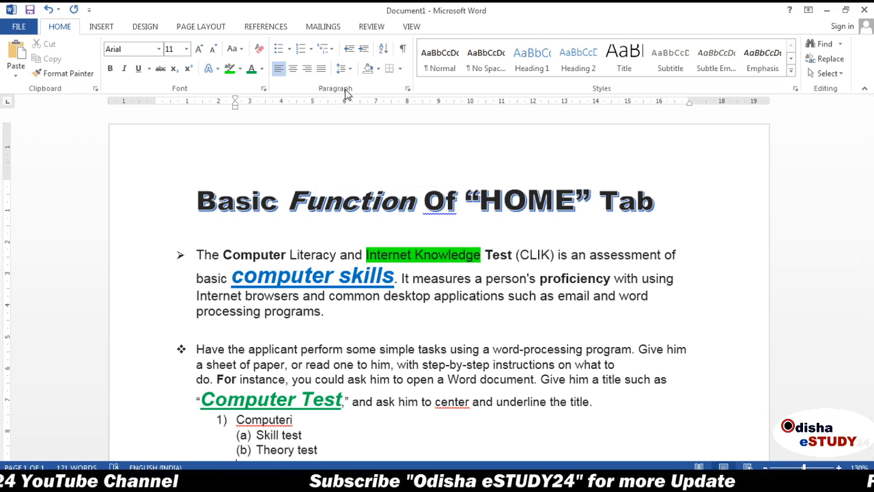
click(408, 88)
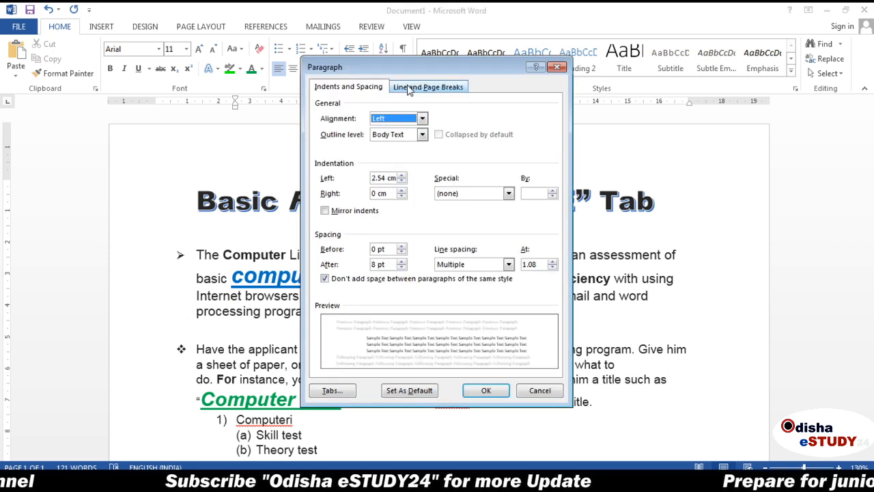
click(556, 68)
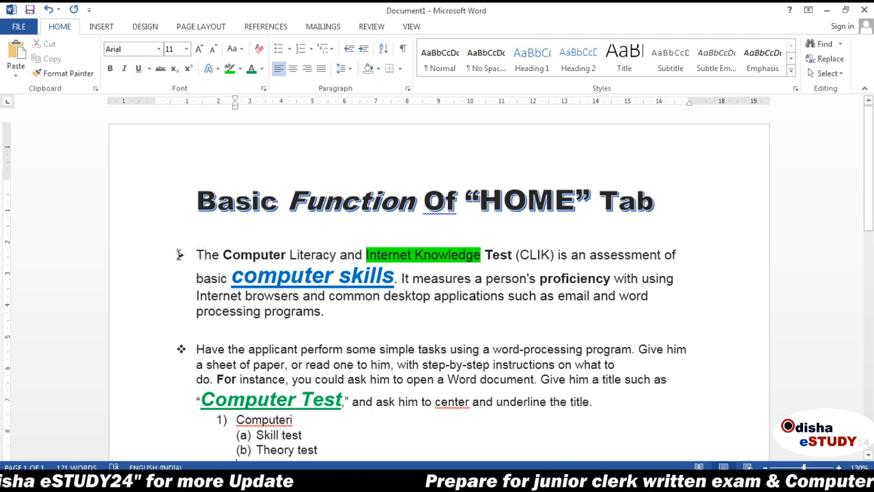
- Clear all formatting from the text between the title and the numbered item Vdu
drag(198, 255, 408, 383)
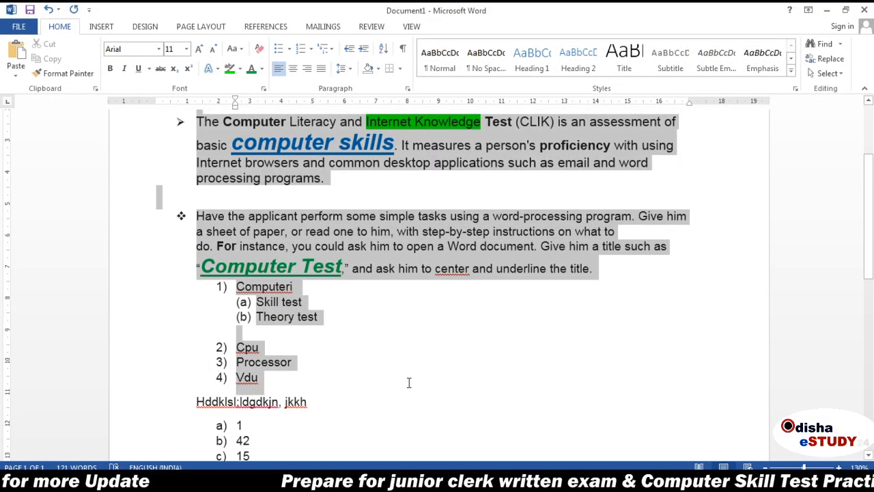
click(259, 49)
click(346, 380)
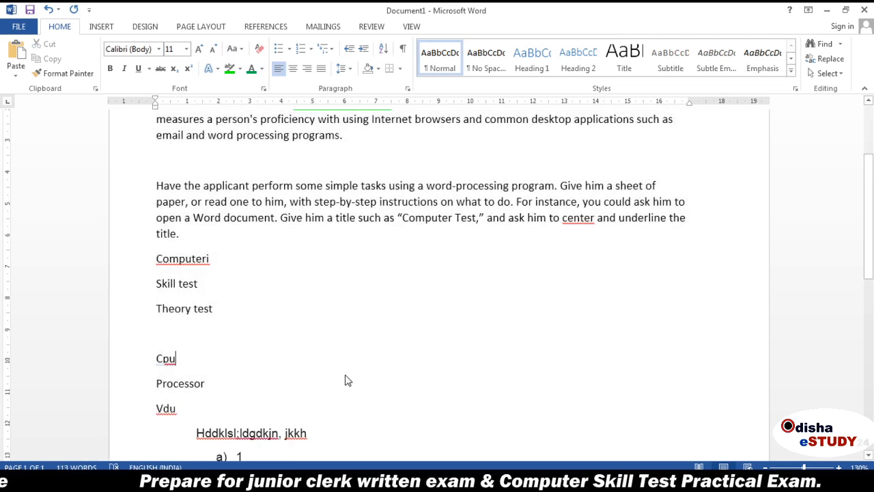
- Remove the green highlight from “Internet Knowledge” in the first body paragraph
scroll(346, 375, up, 3)
scroll(346, 375, up, 1)
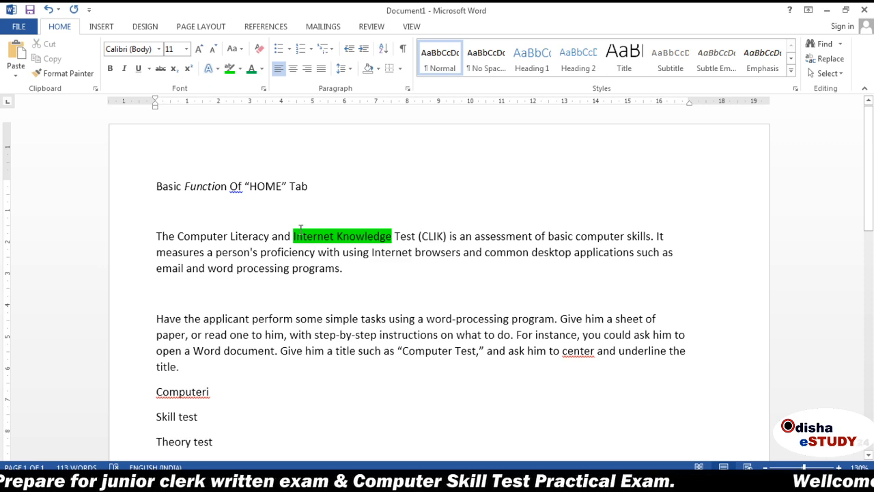
drag(294, 236, 391, 239)
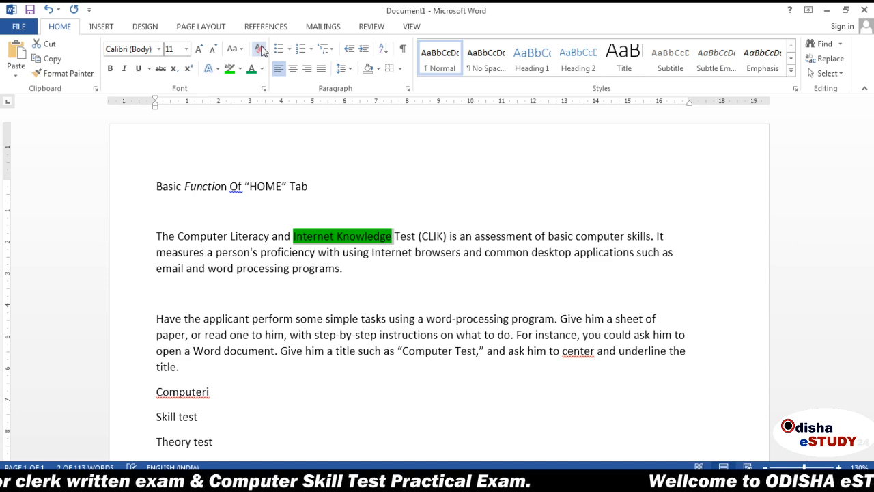
click(363, 392)
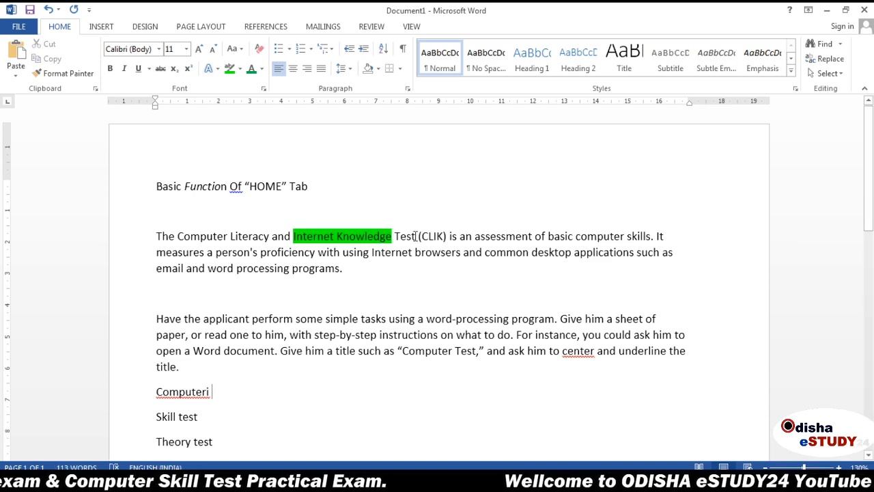
drag(393, 236, 318, 241)
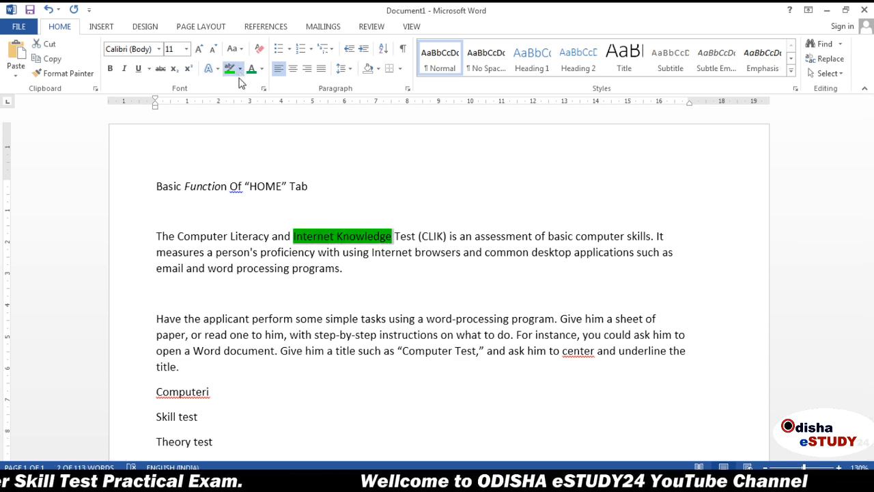
click(247, 144)
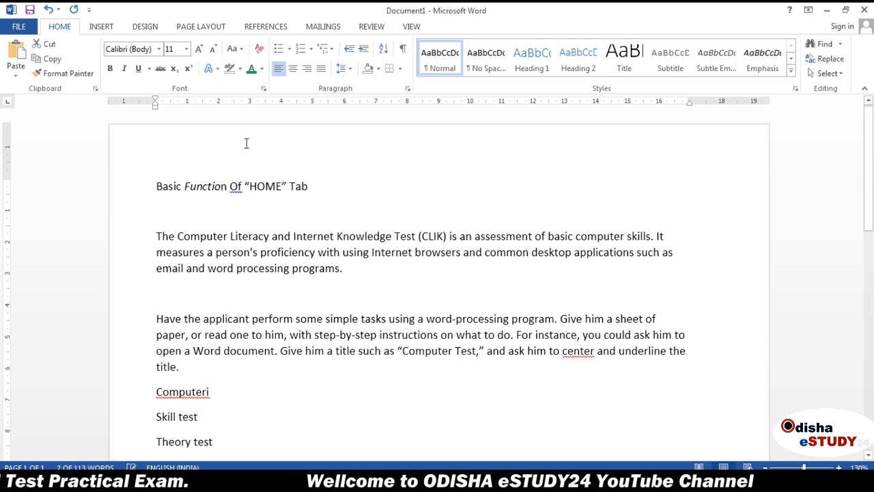
click(417, 168)
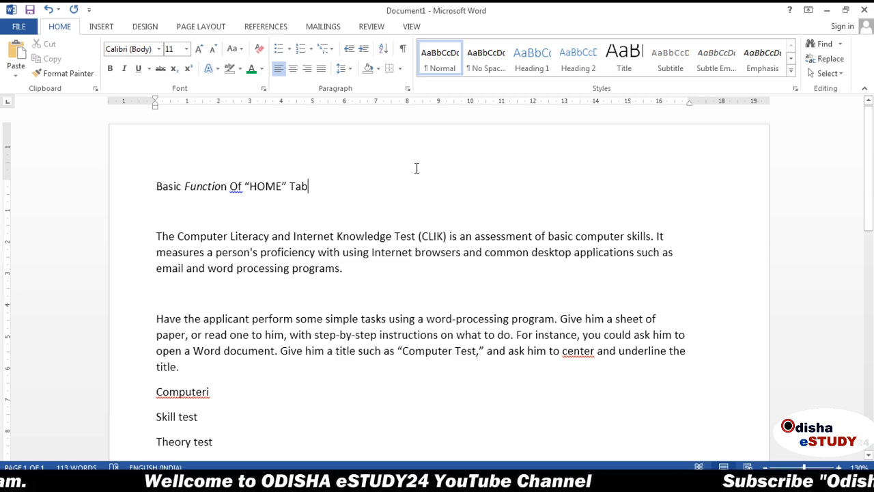
- Enlarge the title line to 18 pt and make it bold
drag(308, 186, 143, 194)
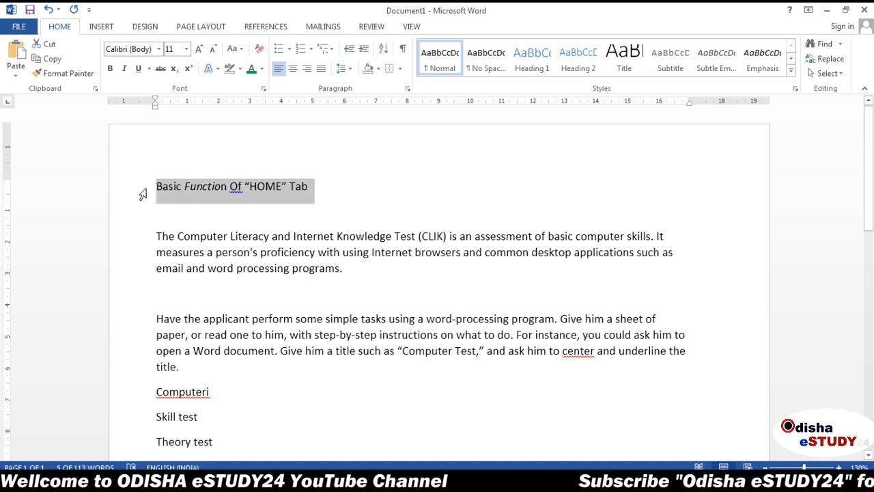
key(ctrl+shift+period)
key(ctrl+shift+period)
key(ctrl+shift+period)
key(ctrl+shift+period)
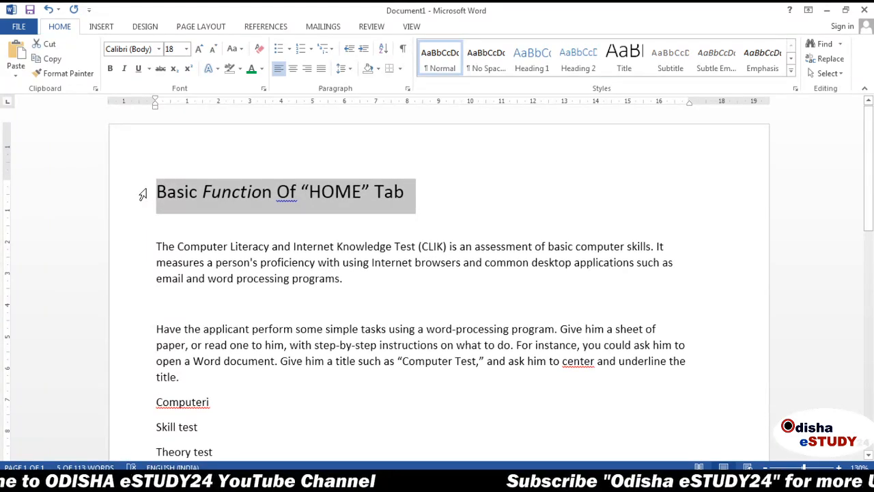
key(ctrl+b)
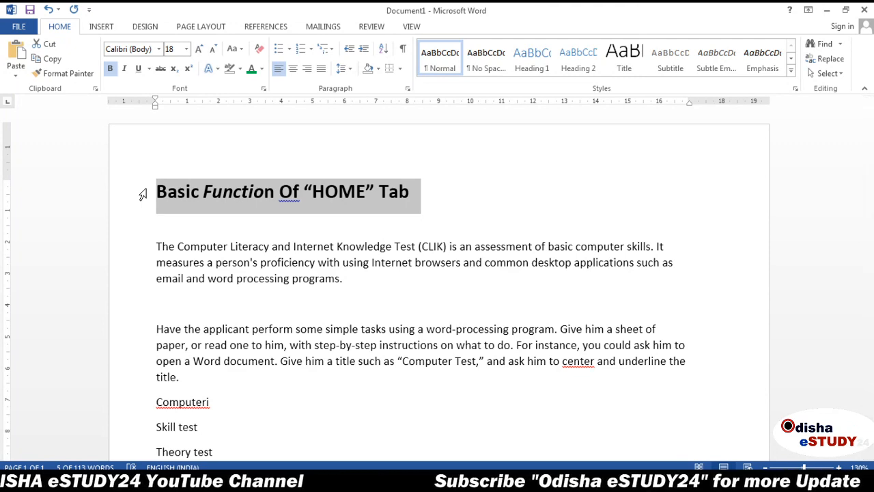
- Right-align the empty line below the title, and centre the title after trying right alignment on it
click(416, 228)
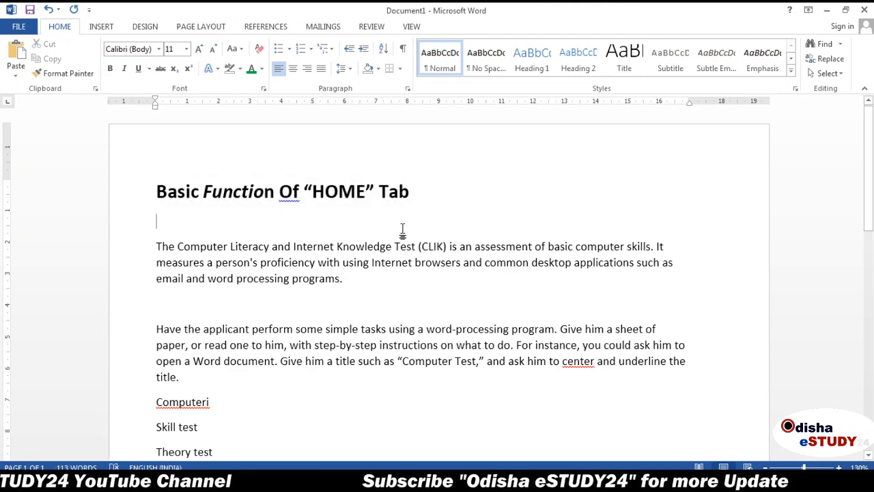
click(309, 73)
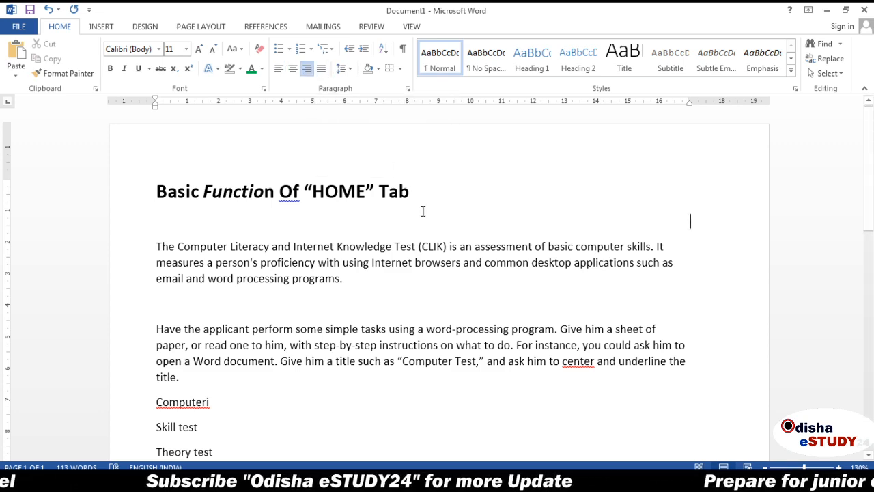
drag(419, 203, 113, 204)
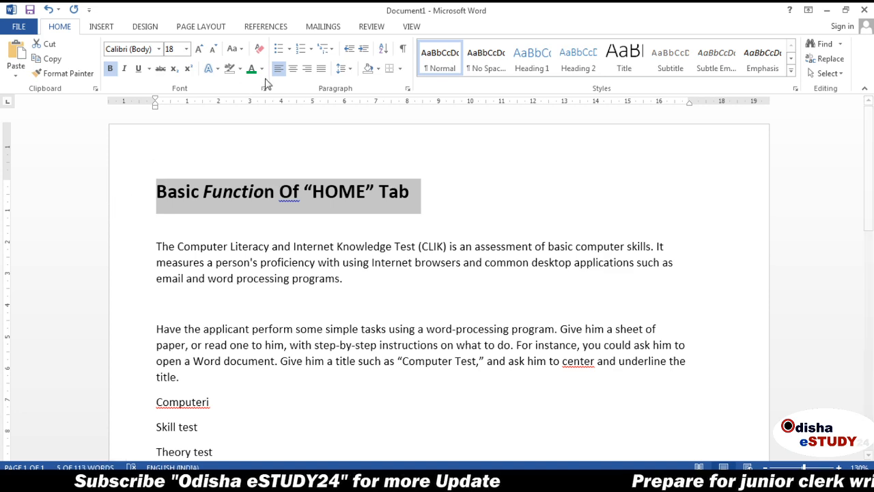
click(306, 69)
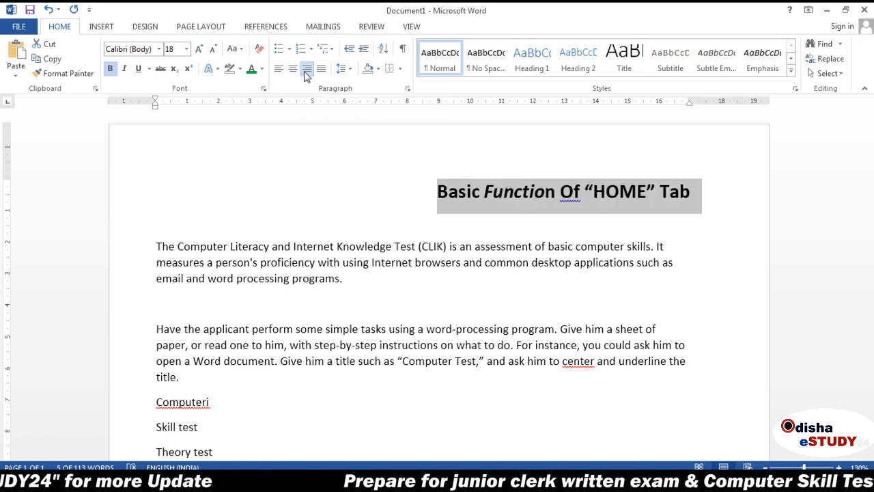
click(292, 69)
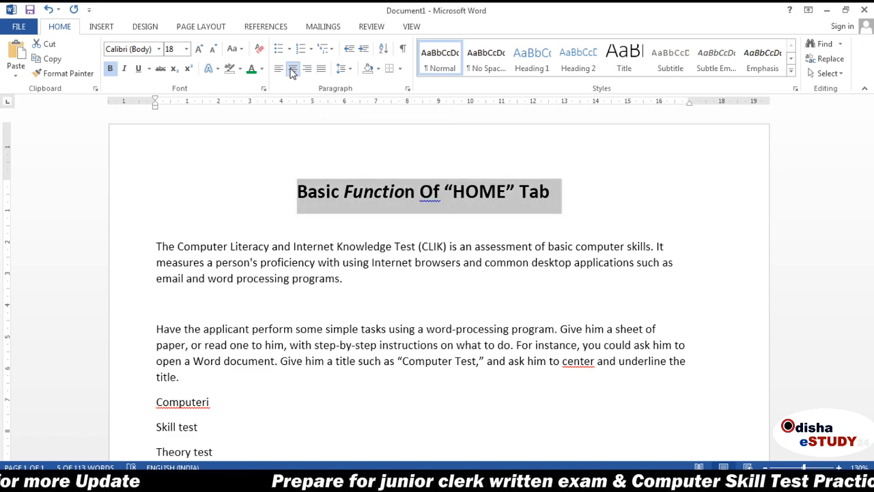
- Try justified alignment on the title, centre it again, and deselect it after previewing line spacing
click(319, 70)
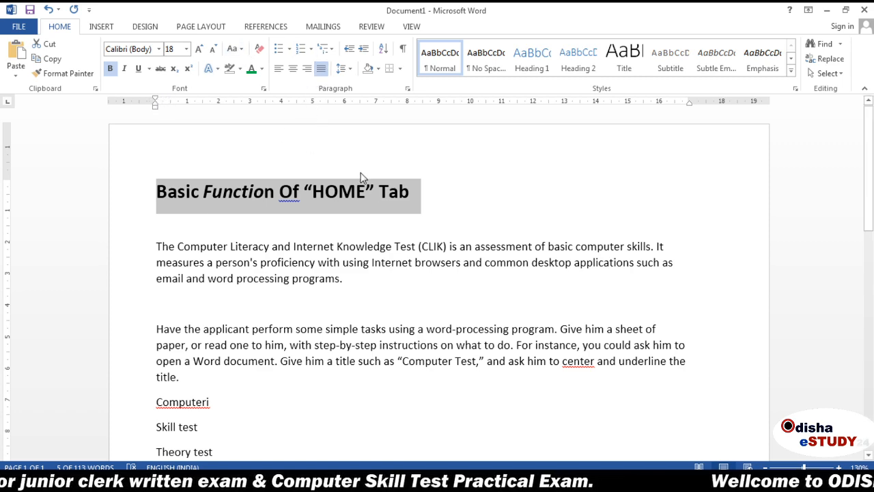
click(293, 68)
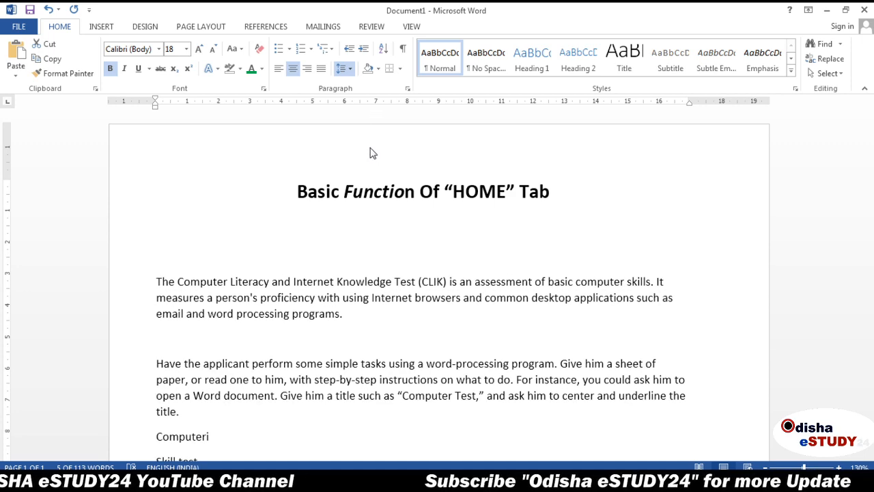
click(216, 175)
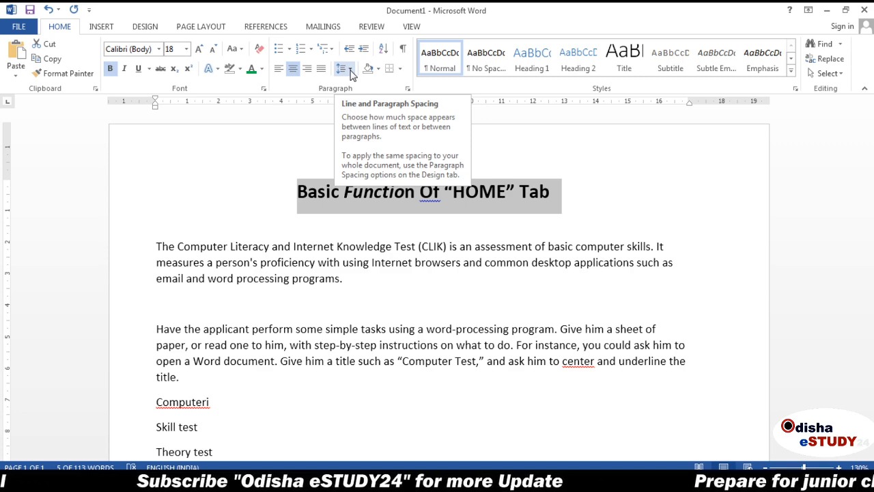
click(267, 203)
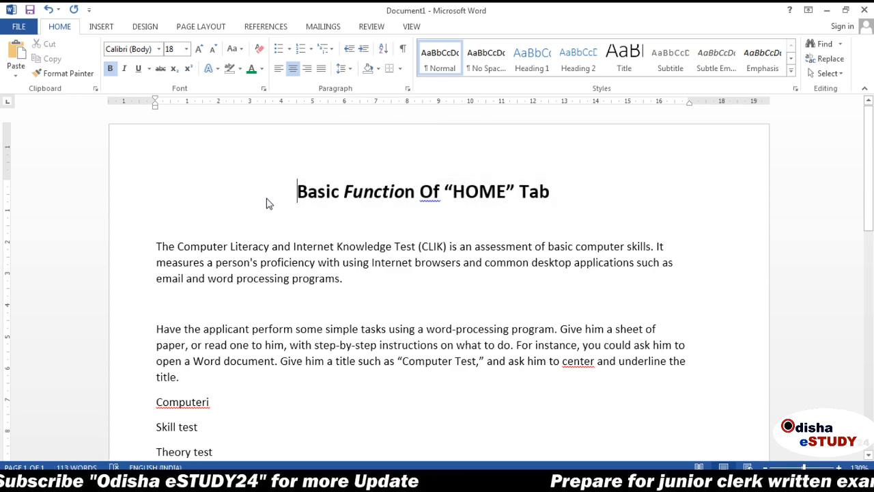
- Preview line spacing on the first body paragraph and examine its indent, spacing and page break settings without changing them
drag(157, 247, 243, 297)
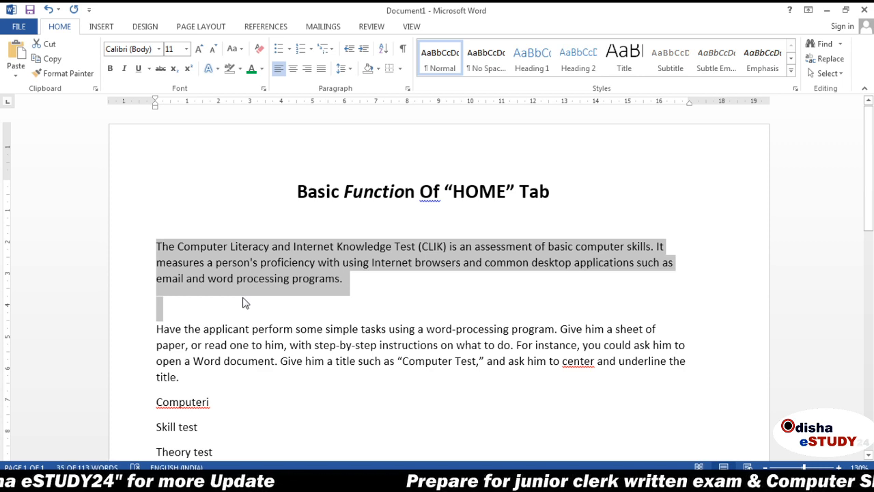
click(222, 293)
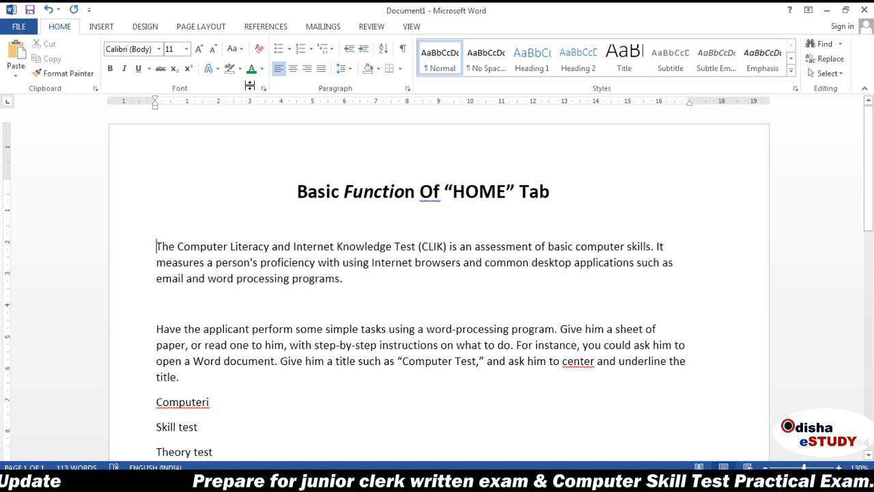
click(353, 71)
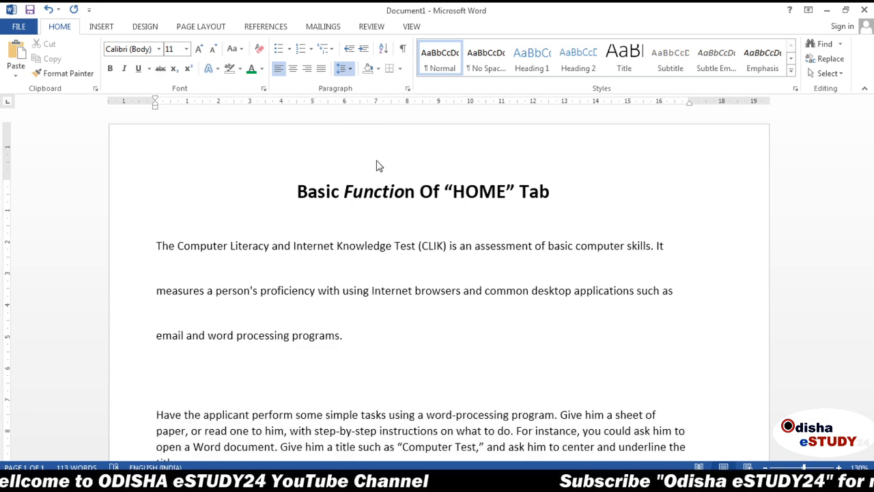
click(506, 139)
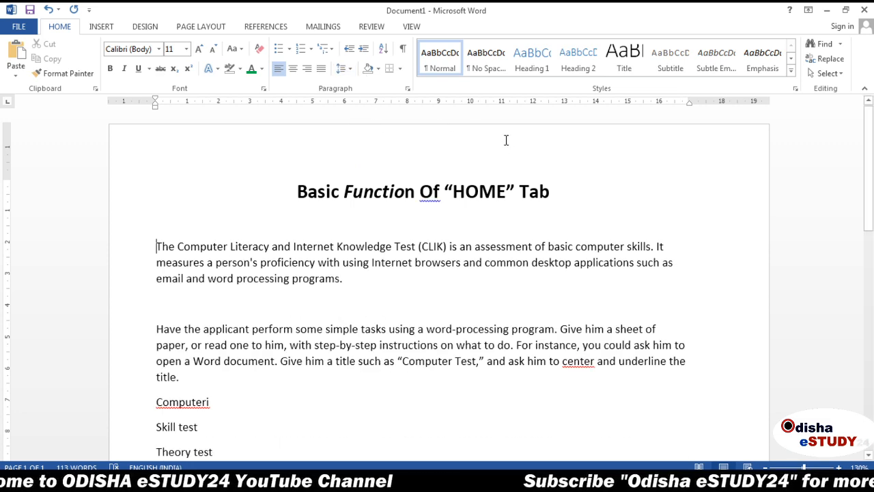
click(408, 88)
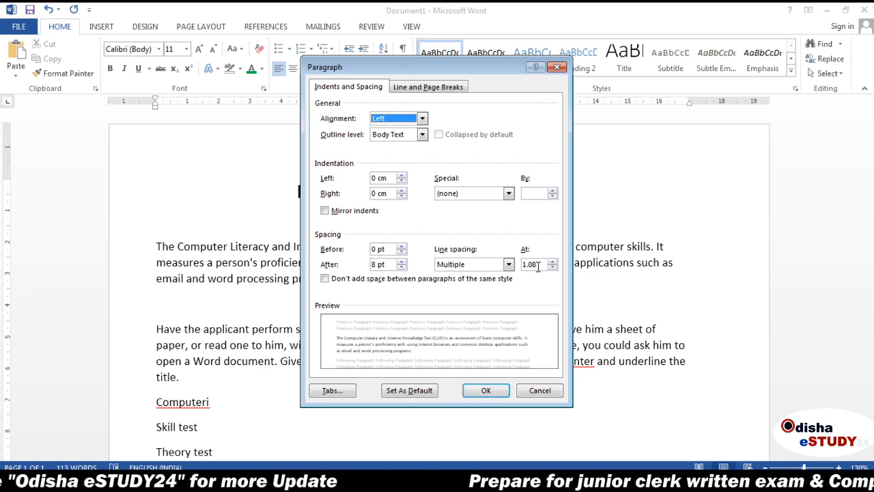
click(431, 89)
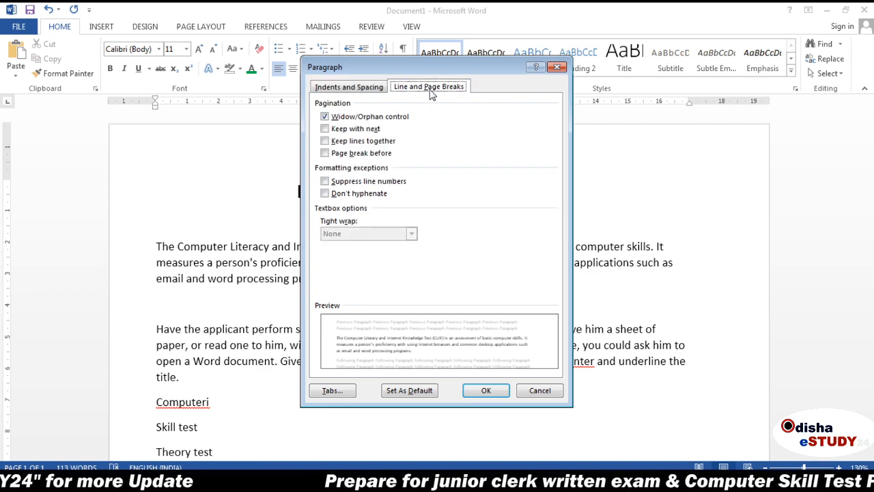
click(355, 91)
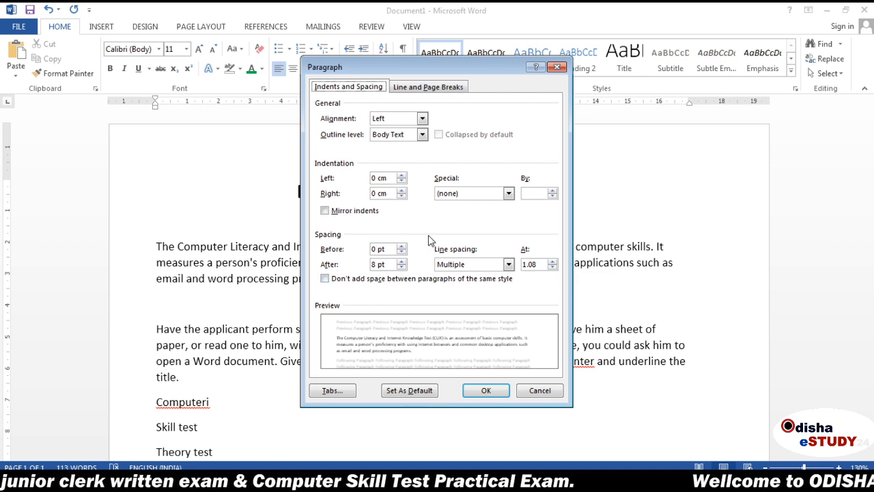
click(530, 389)
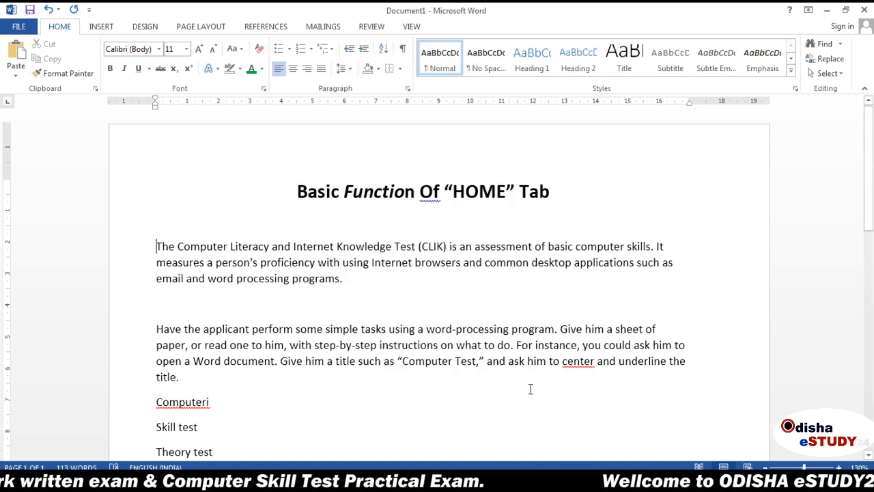
- Try double line spacing on the first body paragraph, then set it to single (1.0) spacing
click(169, 246)
click(154, 246)
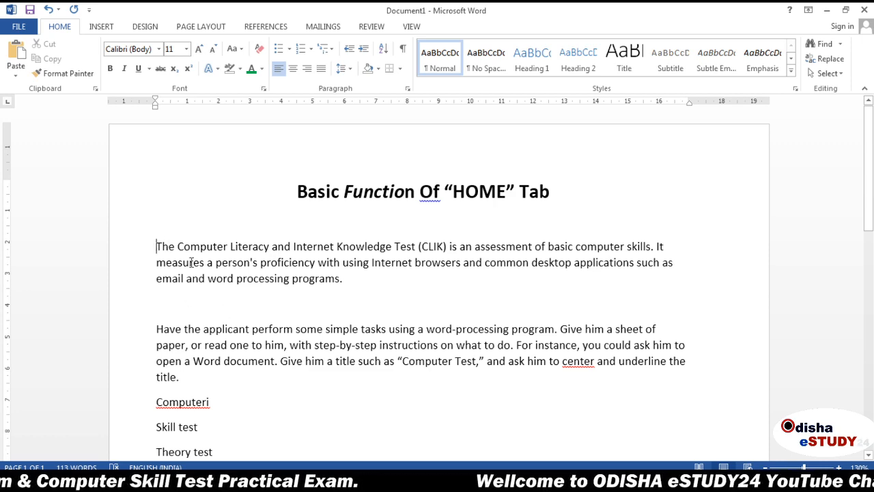
click(352, 73)
click(361, 130)
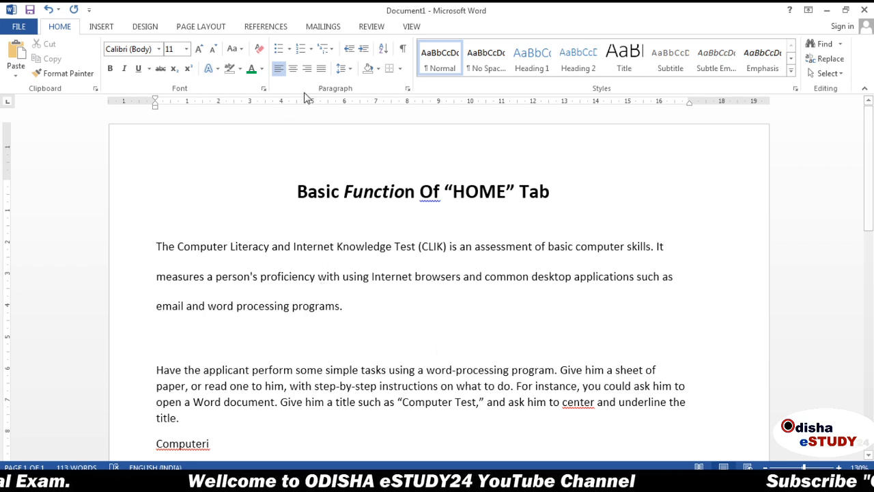
click(350, 69)
click(352, 87)
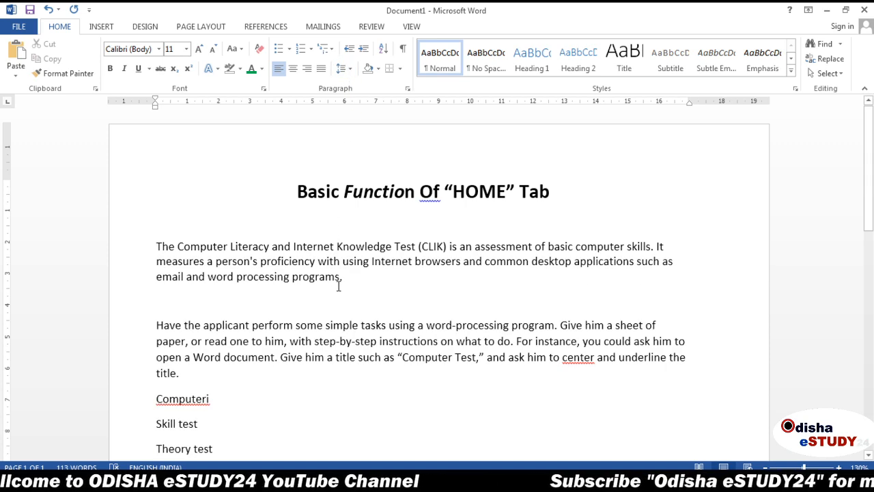
- Set the second body paragraph to single line spacing and delete the empty line above it
click(344, 69)
click(348, 87)
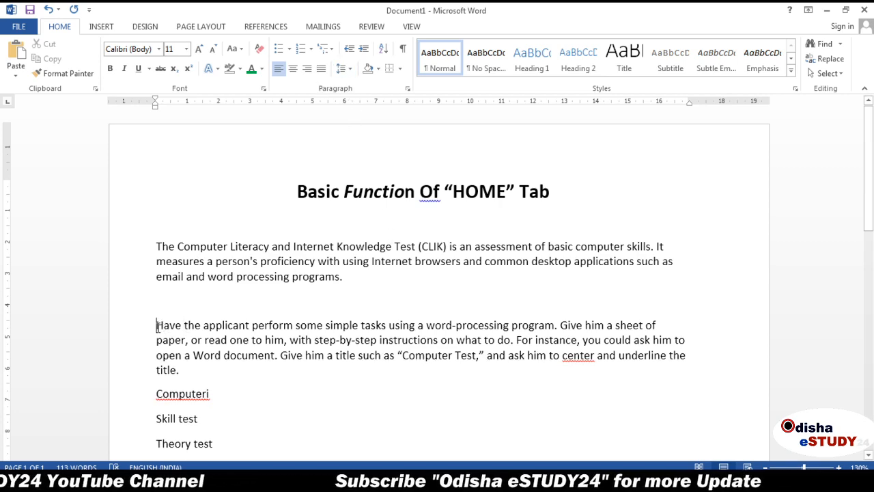
key(BackSpace)
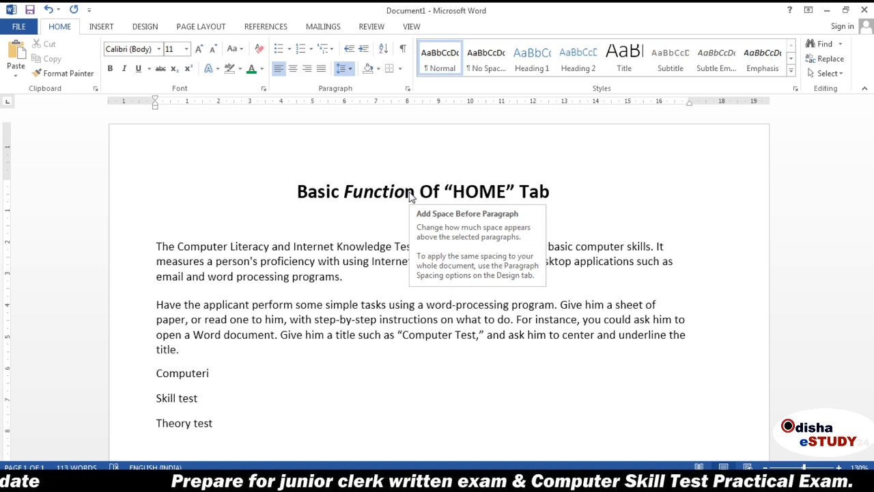
click(259, 128)
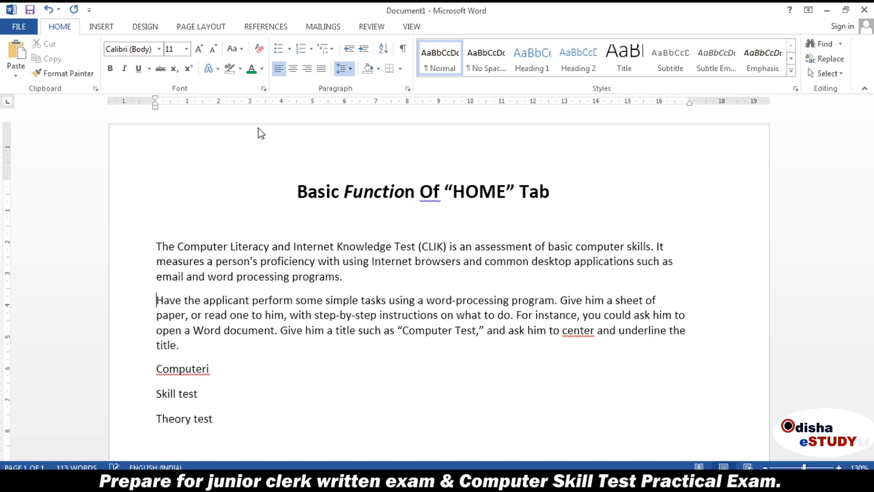
- Add 12 pt of space before the first body paragraph
click(350, 279)
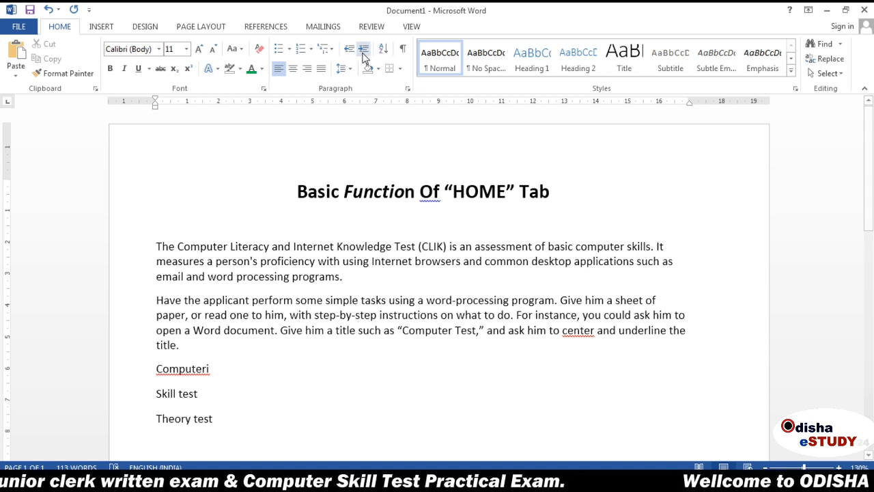
click(350, 70)
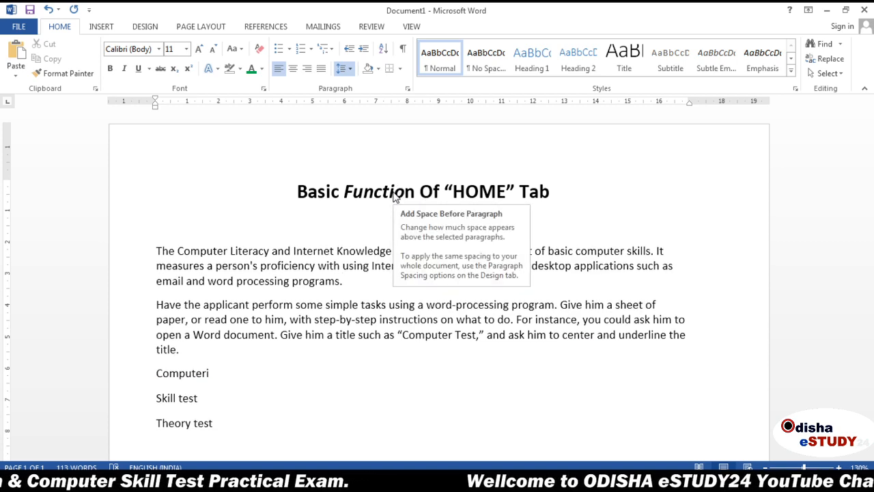
click(394, 194)
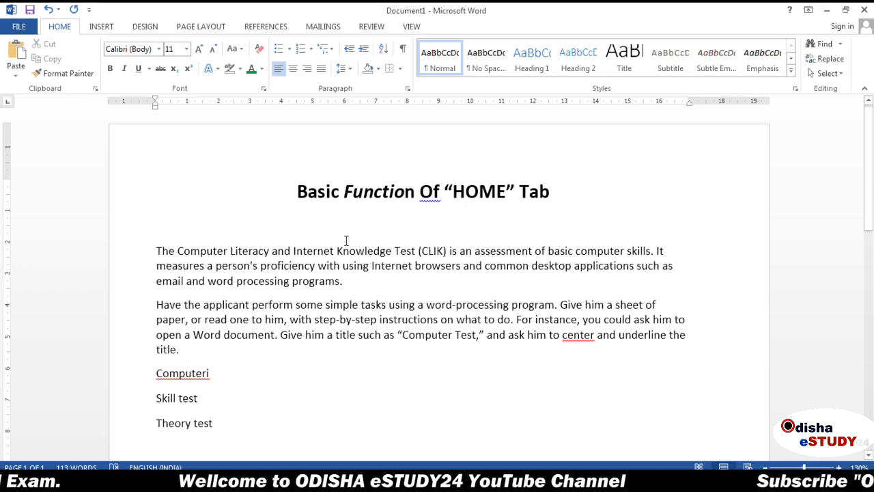
- Insert four empty lines after the first body paragraph and delete them again
key(Return)
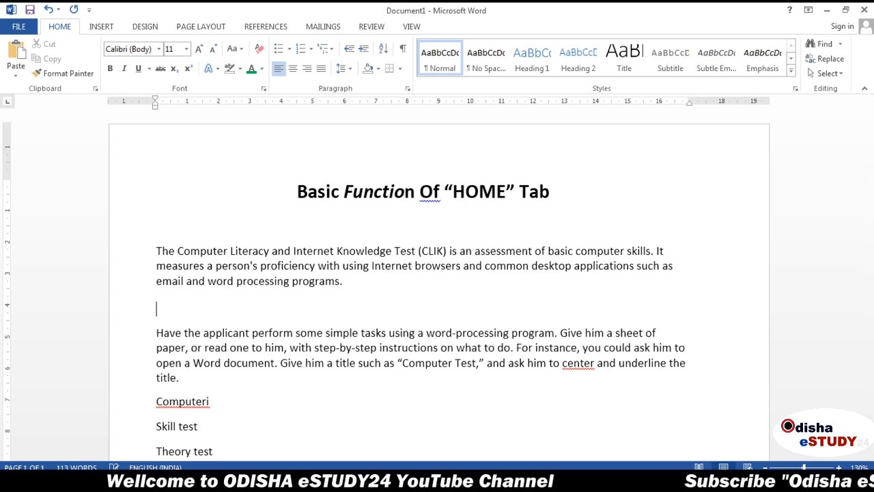
key(Return)
key(Return)
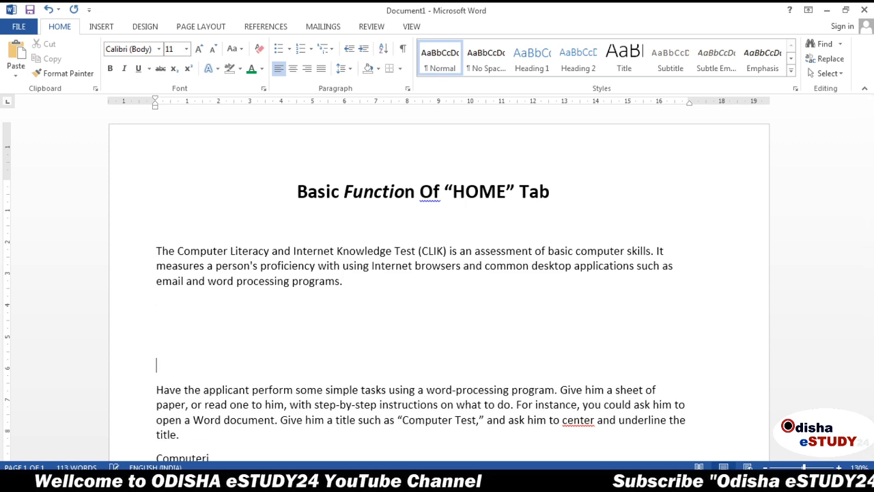
key(Return)
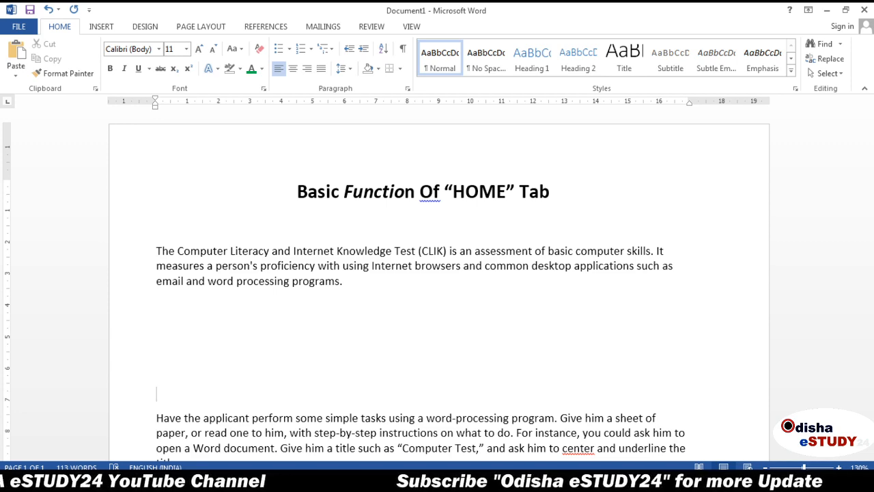
key(BackSpace)
key(BackSpace)
key(BackSpace)
key(BackSpace)
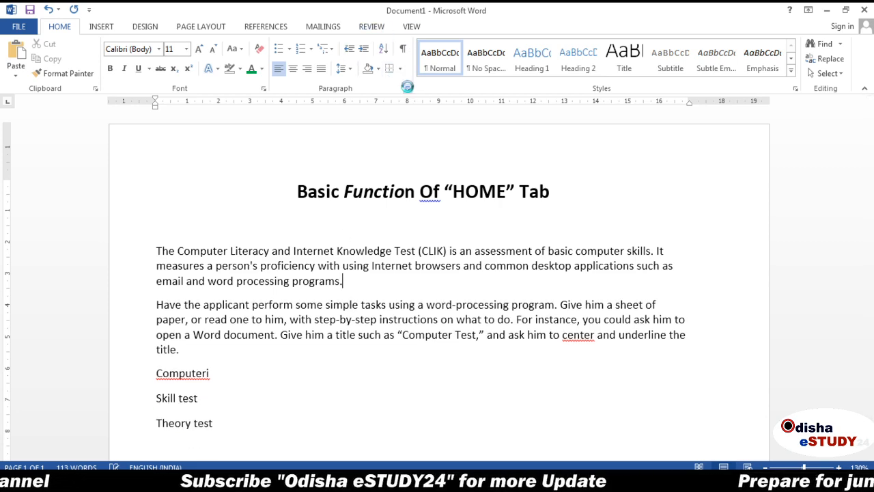
- Raise the spacing before the first body paragraph to 48 pt in its paragraph settings and apply it
click(407, 88)
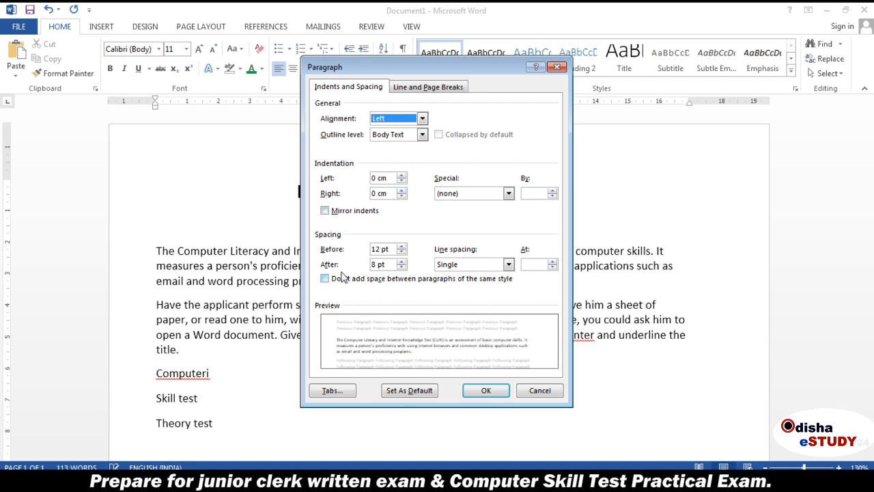
click(401, 247)
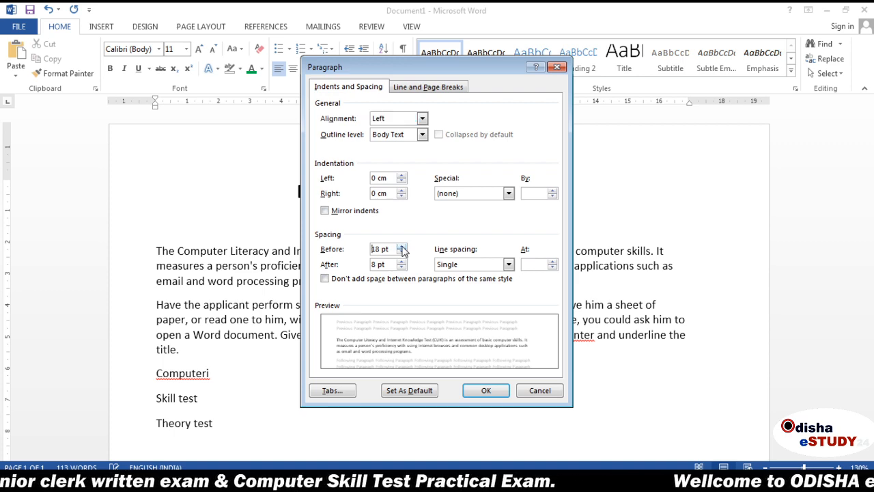
click(401, 247)
click(402, 247)
click(402, 247)
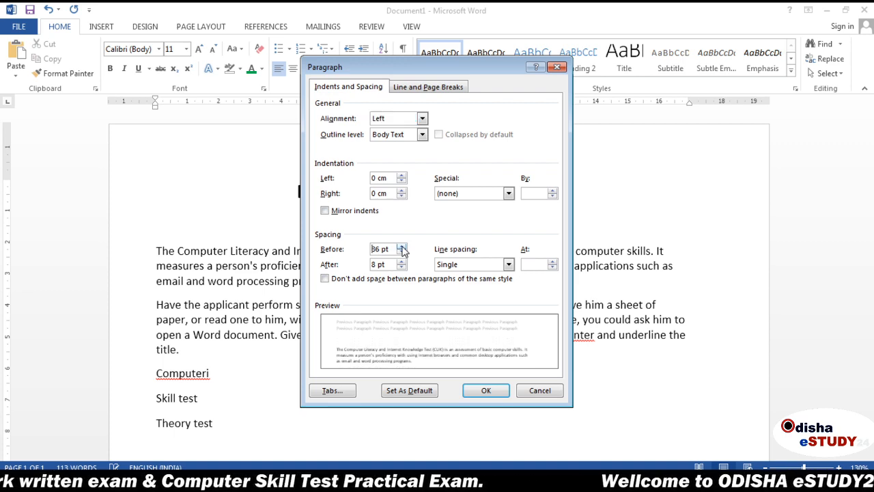
click(402, 247)
click(402, 246)
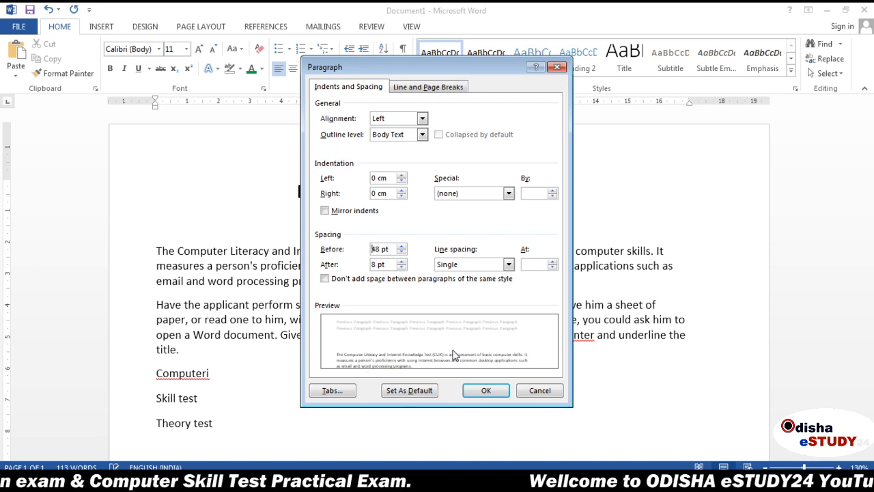
click(479, 392)
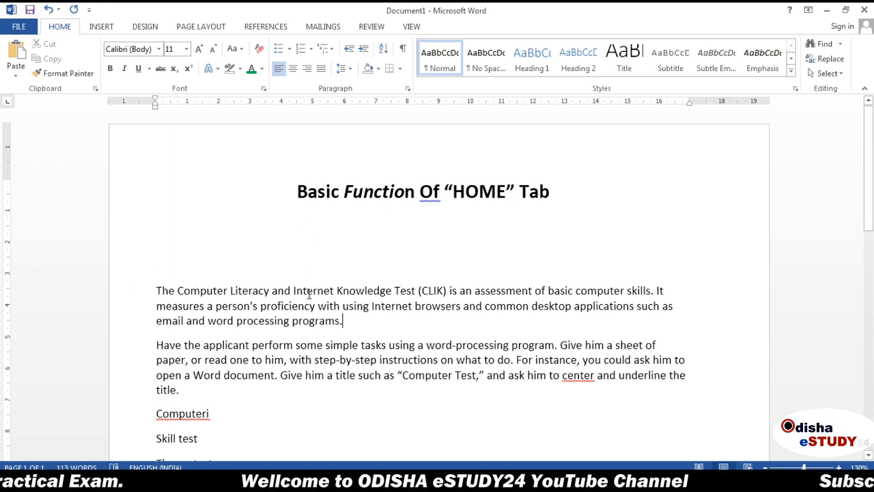
- Reduce the spacing before the first body paragraph to 0 pt in its paragraph settings and apply it
click(408, 88)
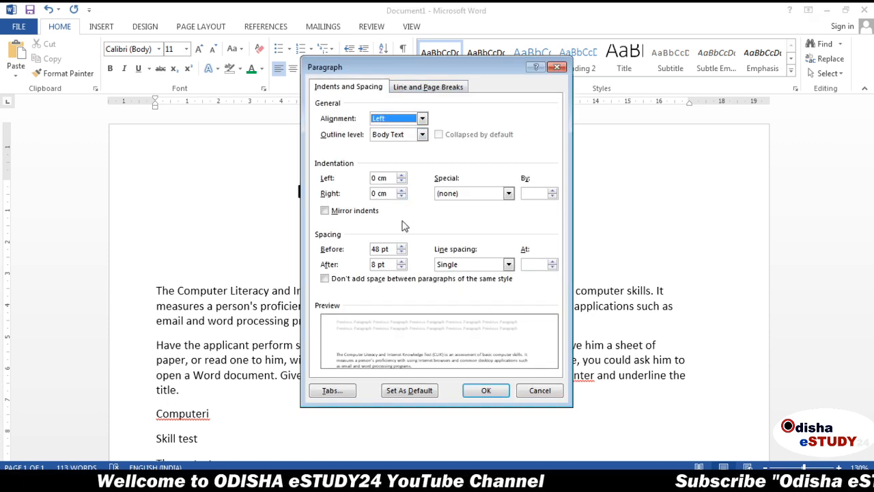
drag(392, 249, 371, 250)
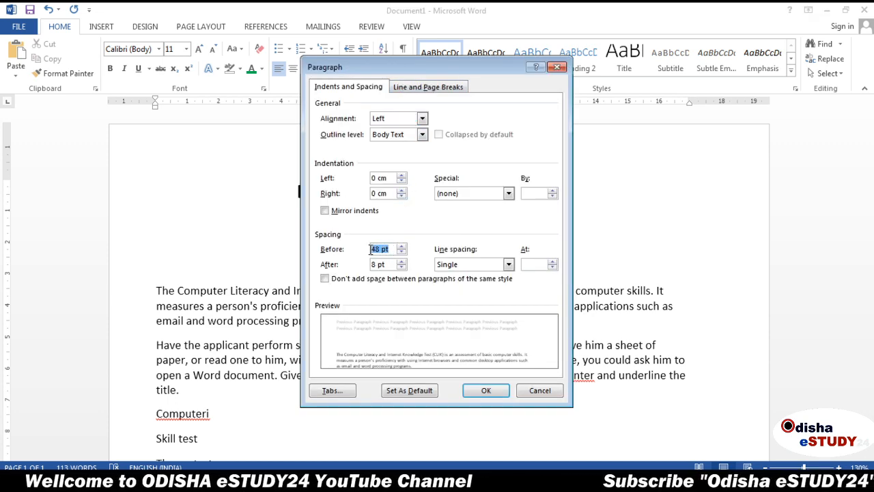
click(401, 253)
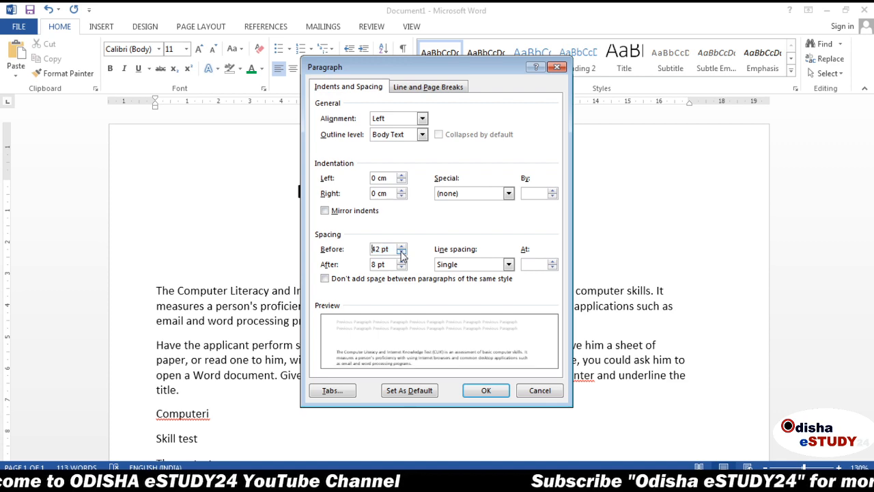
click(402, 253)
click(402, 253)
click(402, 252)
click(402, 253)
click(402, 253)
click(401, 253)
click(402, 253)
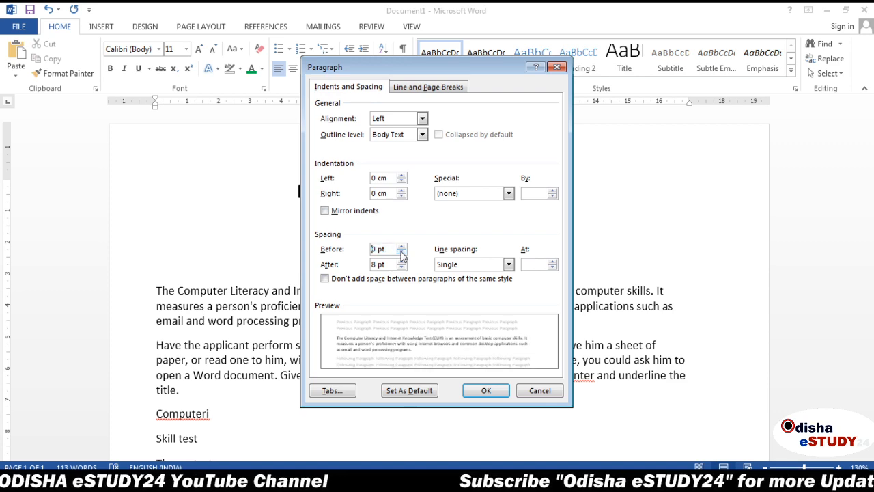
click(473, 391)
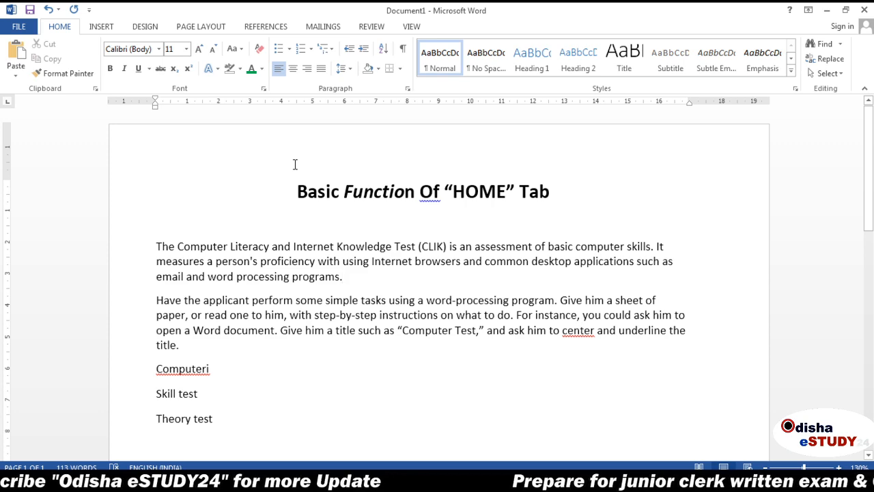
- Review the alignment and outline level choices in the first body paragraph's settings, then close without changes
click(407, 89)
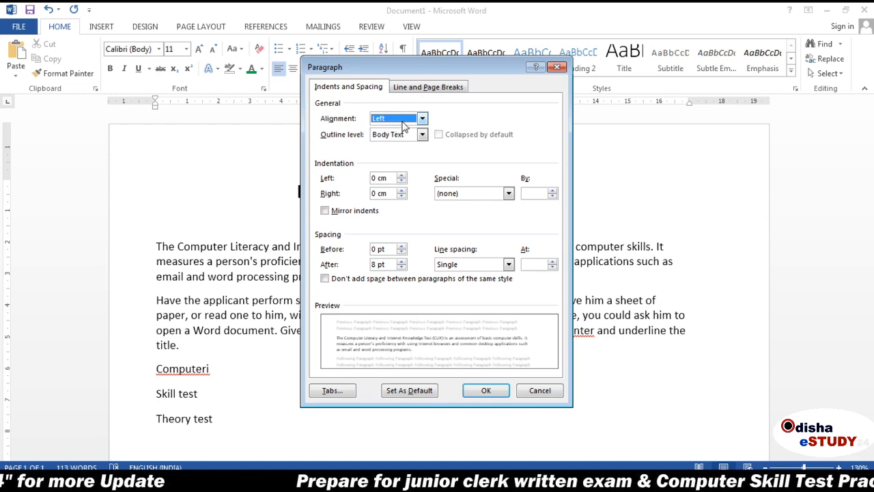
click(422, 119)
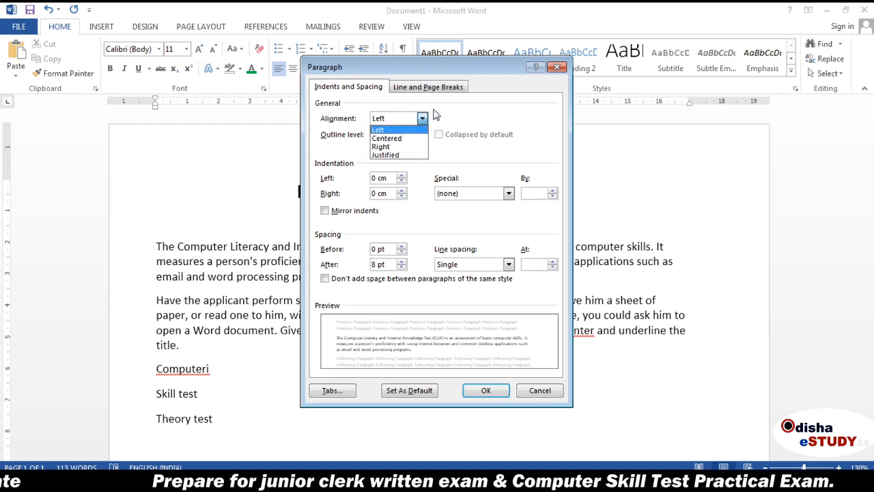
click(410, 129)
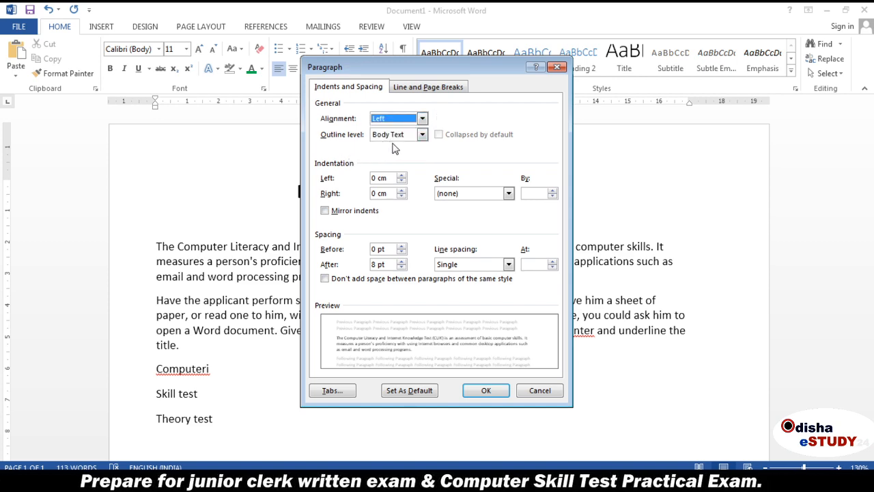
click(423, 135)
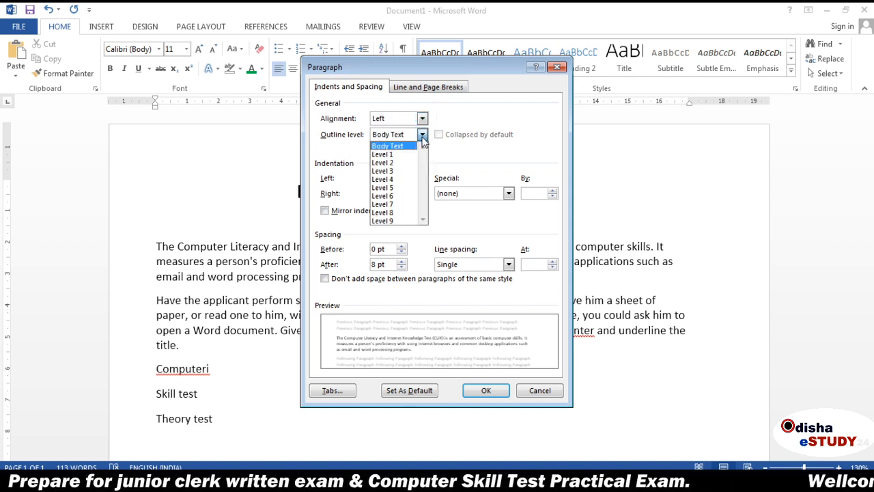
click(456, 160)
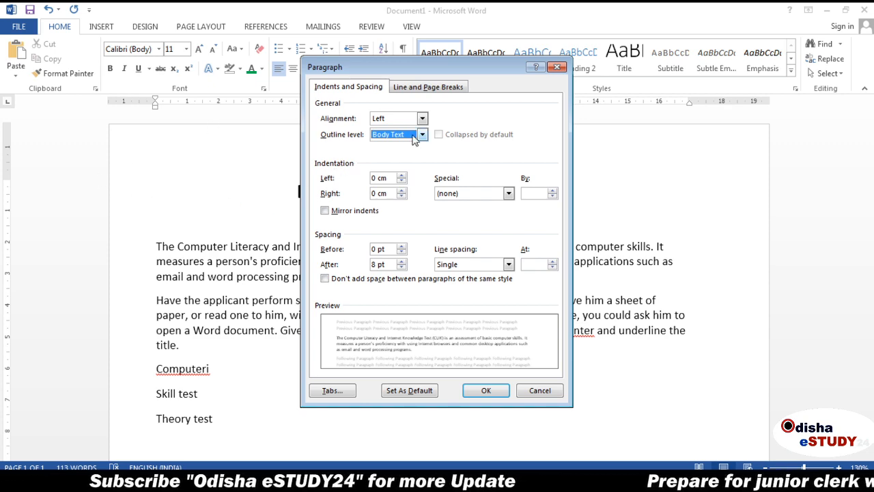
click(558, 67)
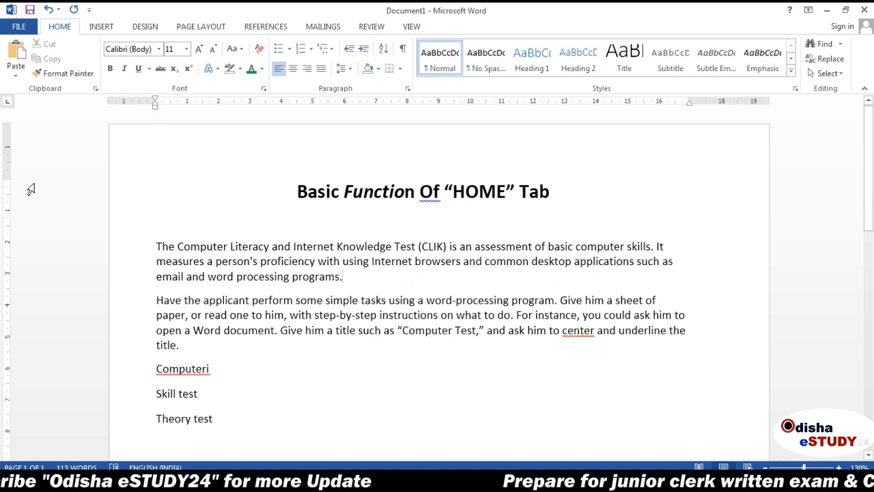
- Reduce the page's top margin and move the right margin outward to about 17.2 cm on the ruler
drag(10, 179, 11, 152)
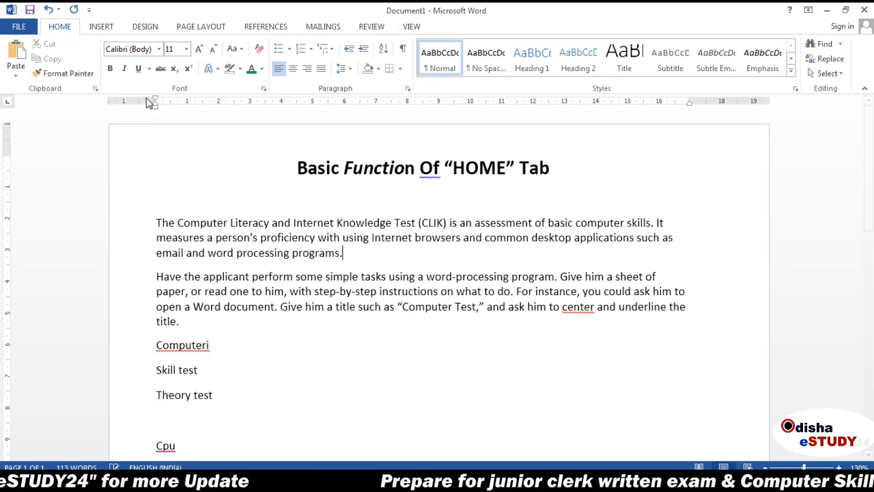
mouse_move(152, 103)
mouse_down()
mouse_move(141, 106)
mouse_move(156, 104)
mouse_up()
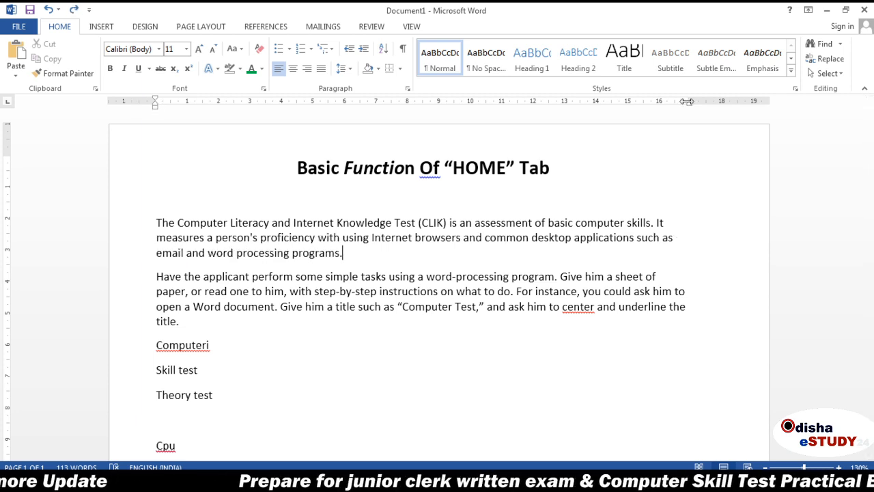
mouse_move(687, 102)
mouse_down()
mouse_move(715, 102)
mouse_move(699, 104)
mouse_up()
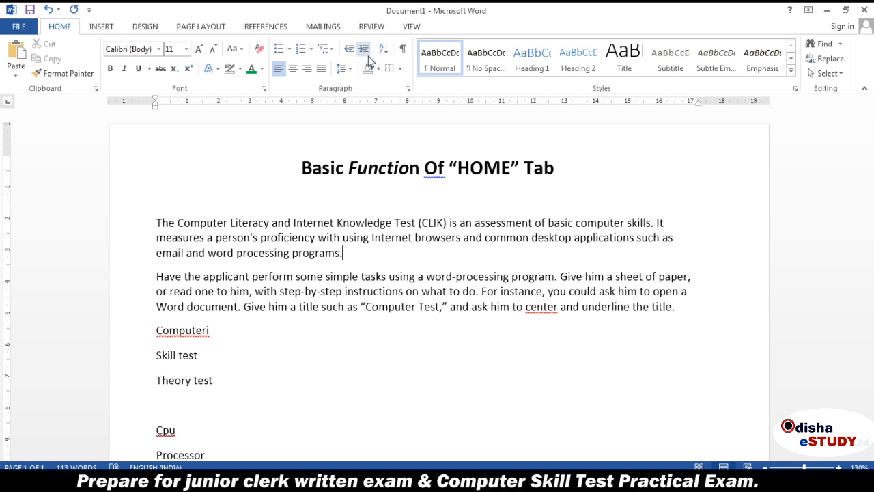
- Try left indents of 0.8 cm and -0.6 cm for the first body paragraph in its paragraph settings
click(407, 88)
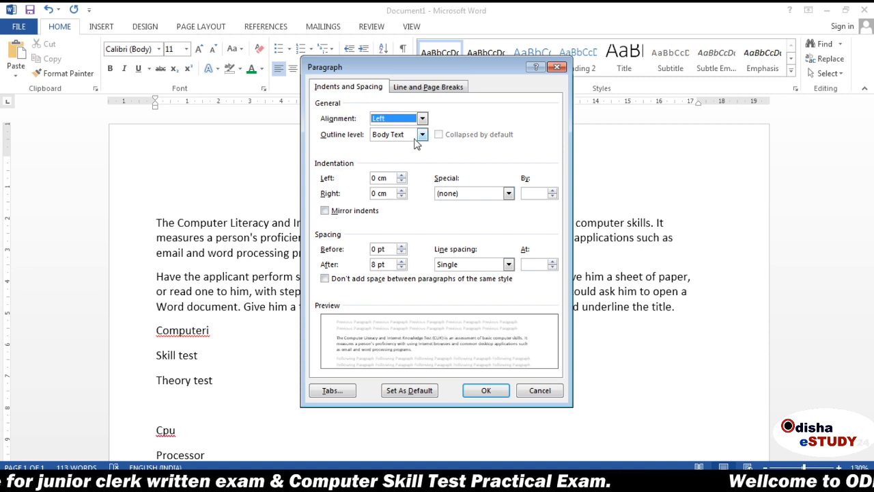
click(402, 175)
click(401, 176)
click(401, 175)
click(402, 176)
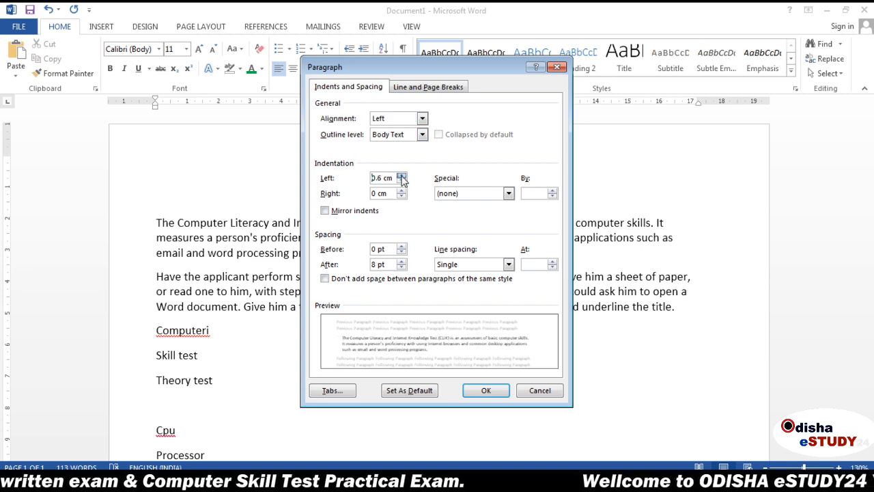
click(402, 176)
click(402, 175)
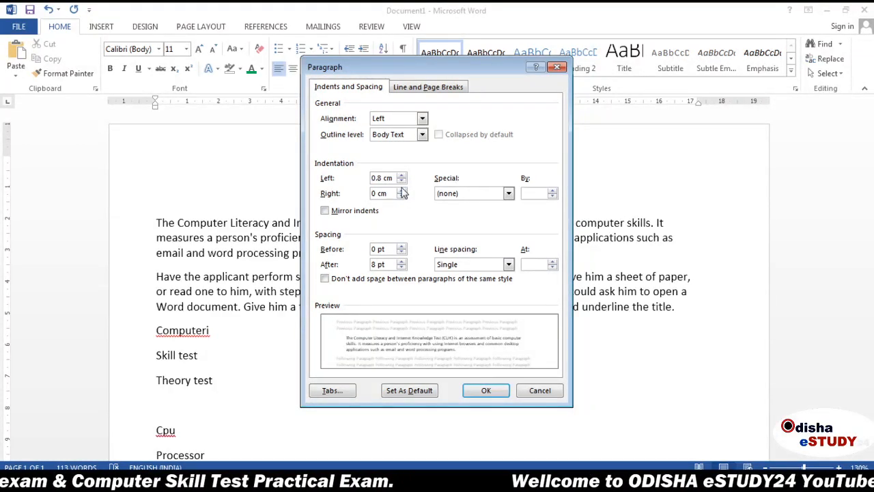
click(402, 182)
click(402, 181)
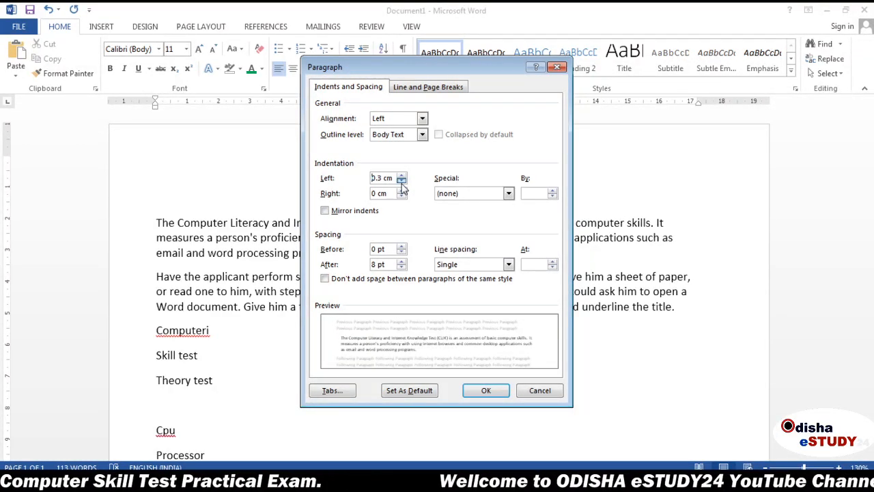
click(402, 181)
click(402, 182)
click(402, 181)
click(402, 182)
click(401, 183)
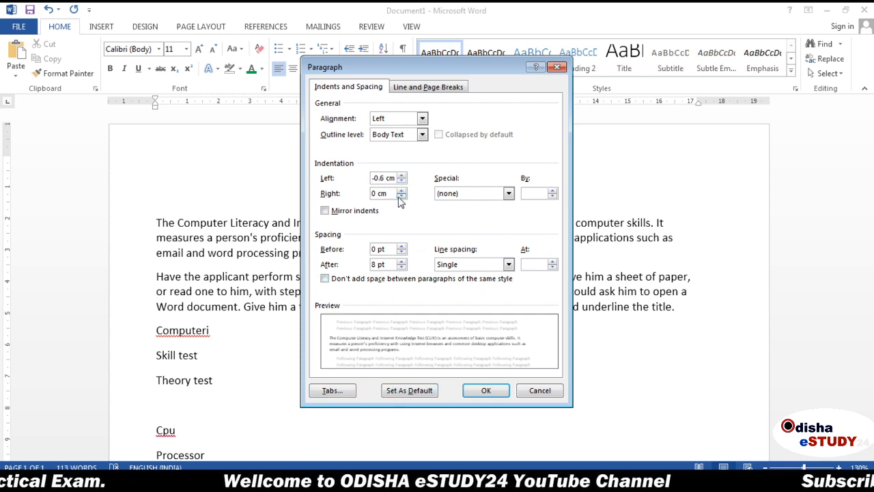
- Raise the first body paragraph's left indent to 1.5 cm to preview it
click(402, 175)
click(402, 175)
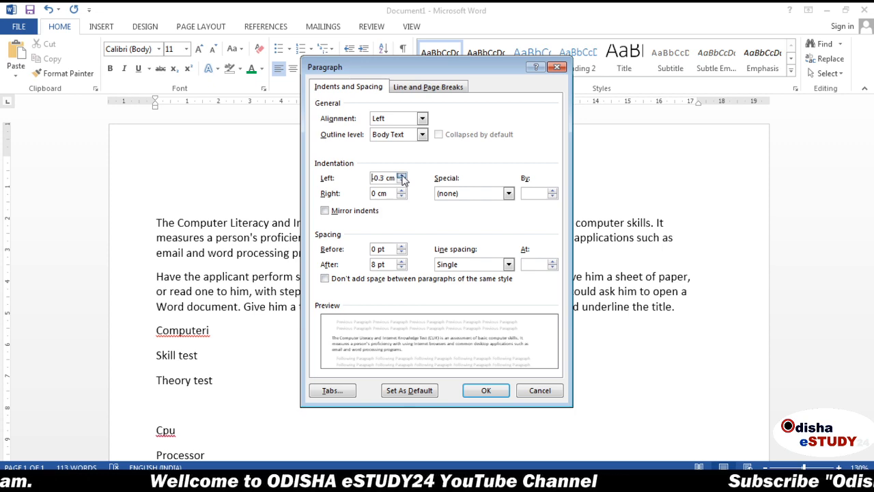
click(402, 175)
click(402, 175)
click(401, 175)
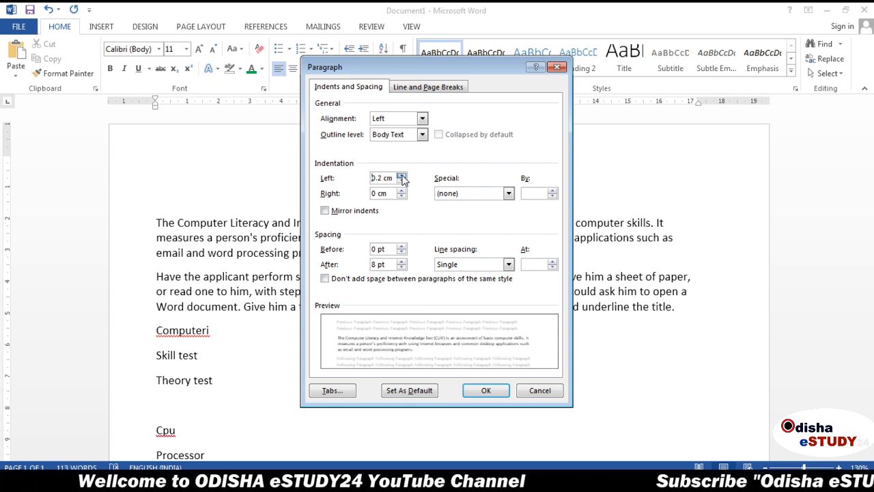
click(402, 175)
click(401, 175)
click(402, 175)
click(402, 175)
click(401, 176)
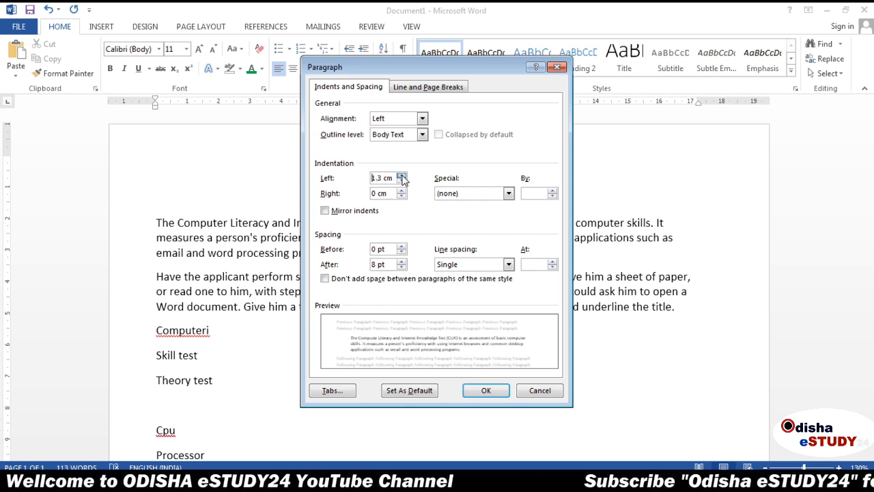
click(402, 176)
click(402, 176)
click(402, 176)
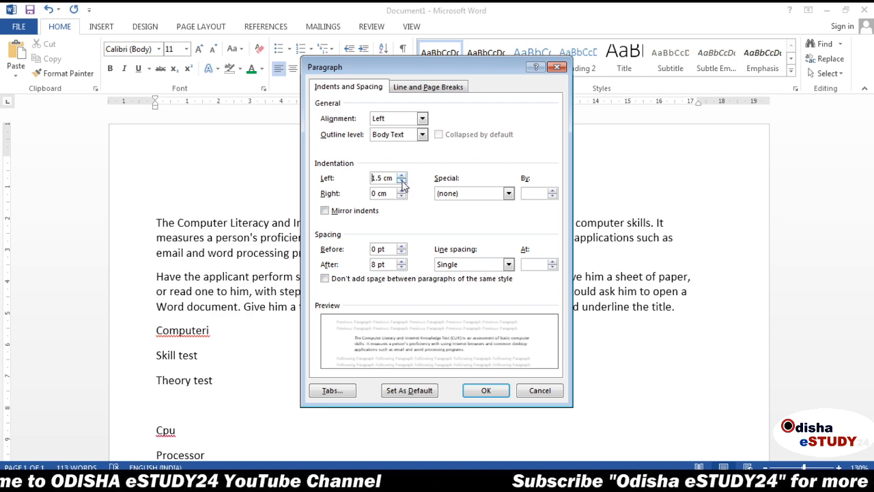
- Lower the first body paragraph's left indent to -0.1 cm
click(401, 182)
click(401, 182)
click(402, 181)
click(401, 182)
click(402, 182)
click(402, 182)
click(402, 182)
click(402, 182)
click(402, 182)
click(402, 182)
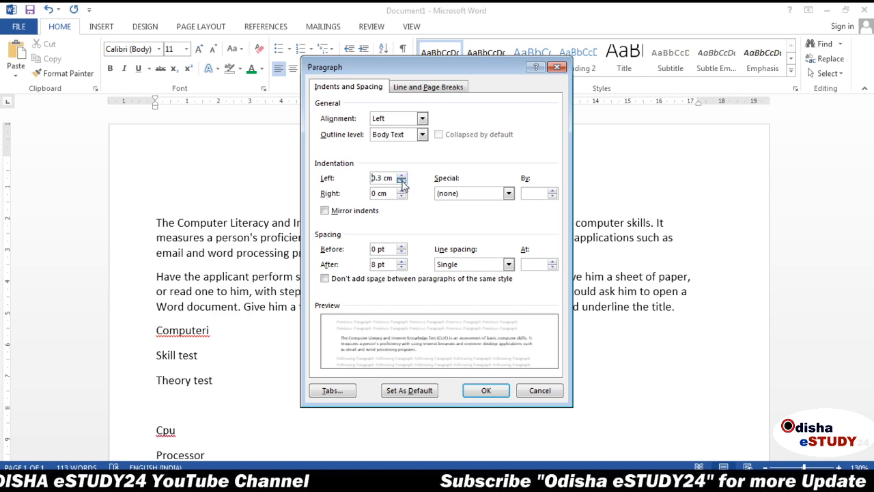
click(402, 182)
click(402, 182)
click(401, 182)
click(402, 182)
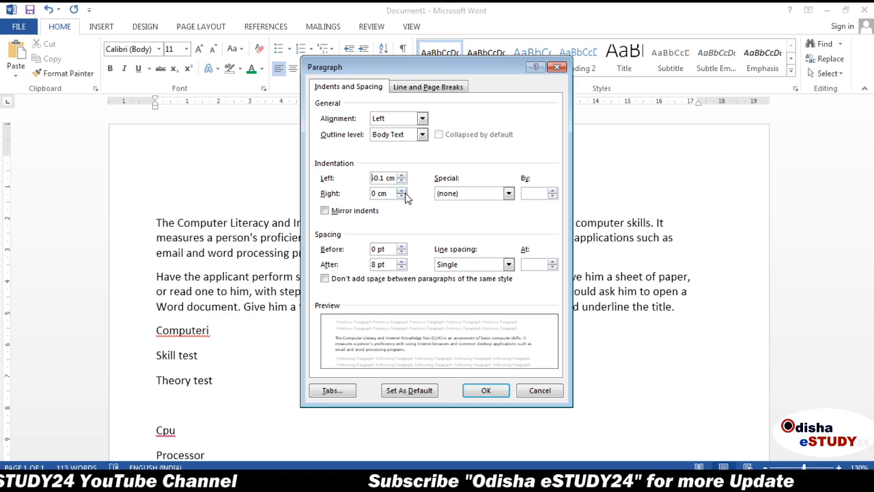
- Try a right indent of 0.7 cm, return it to 0 cm, and discard the paragraph setting changes
click(402, 190)
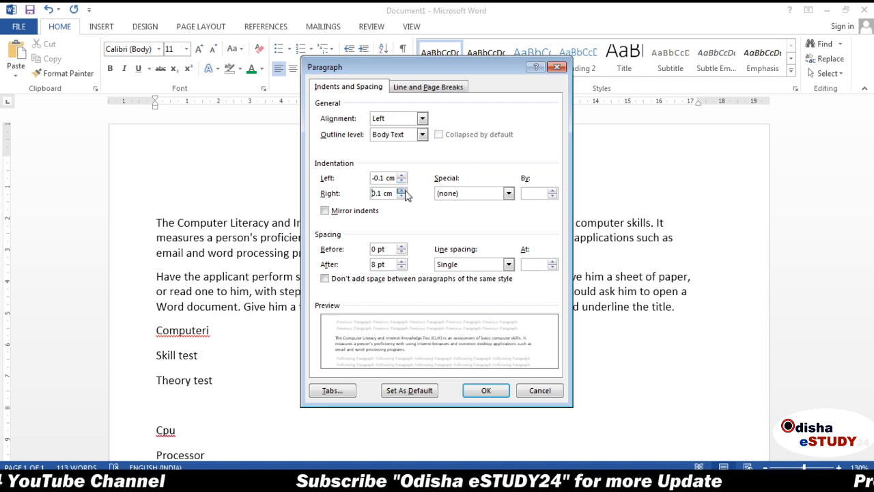
click(402, 191)
click(402, 190)
click(401, 190)
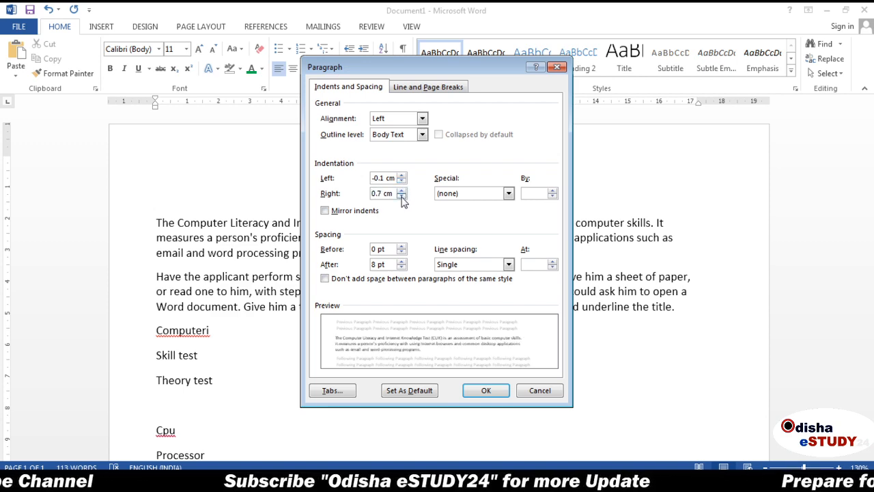
click(402, 197)
click(402, 197)
click(402, 197)
click(401, 197)
click(401, 197)
click(402, 197)
click(402, 196)
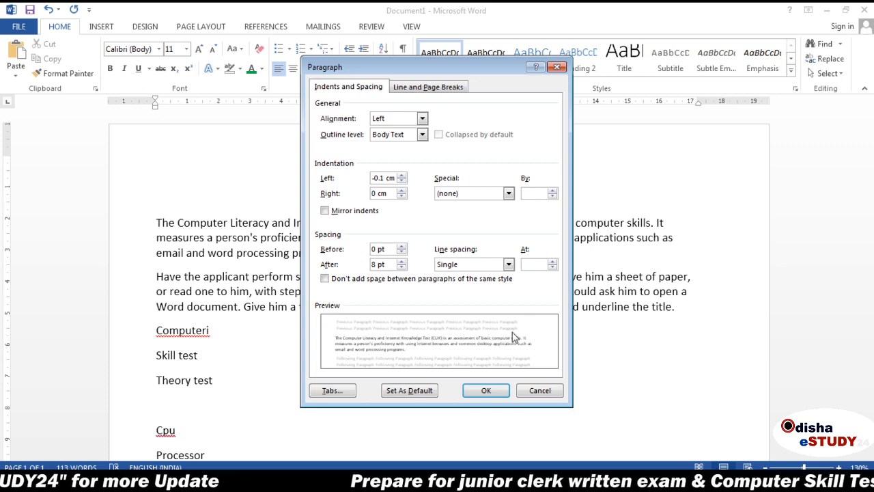
click(540, 392)
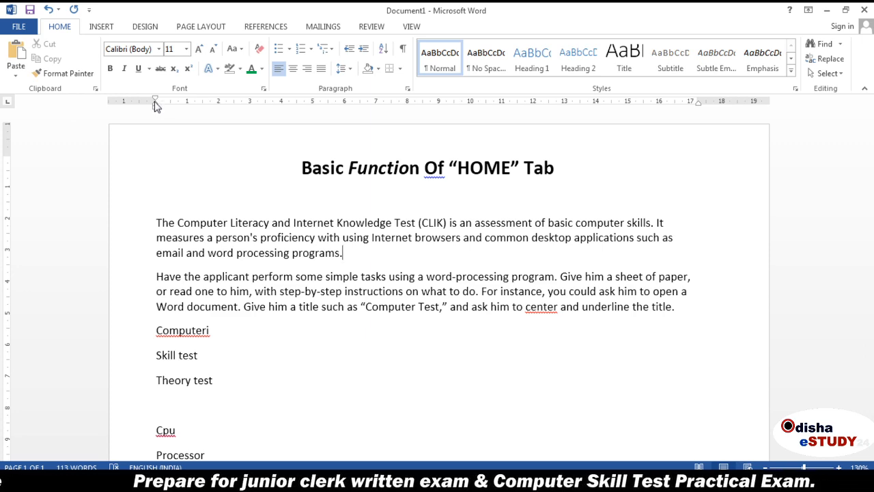
- Try several left margin positions on the ruler, inward and outward, and restore the original left margin
drag(155, 100, 203, 101)
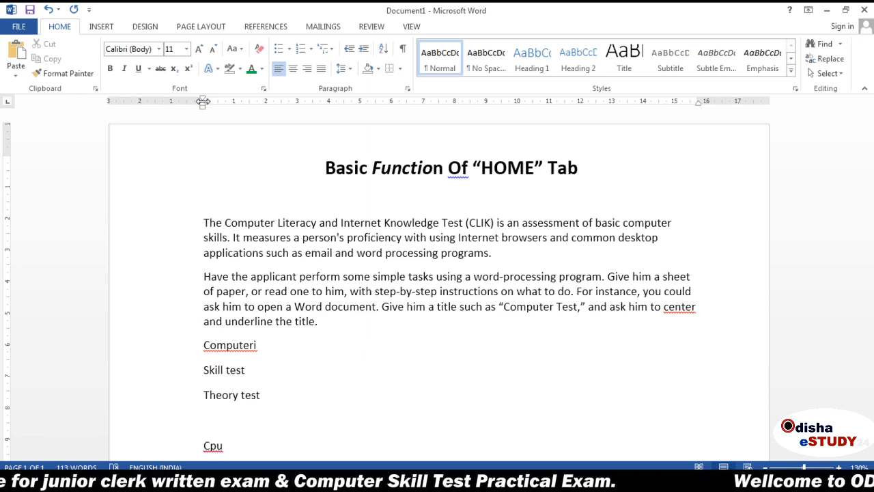
drag(203, 102, 270, 107)
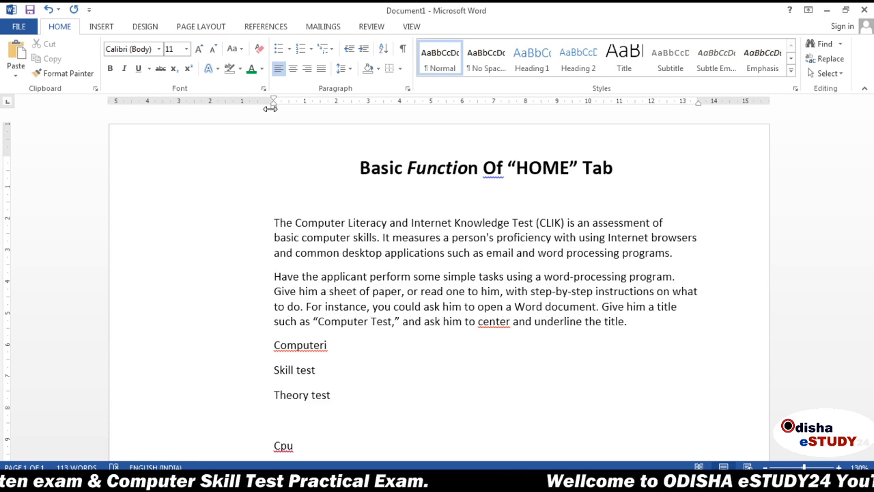
drag(270, 107, 129, 123)
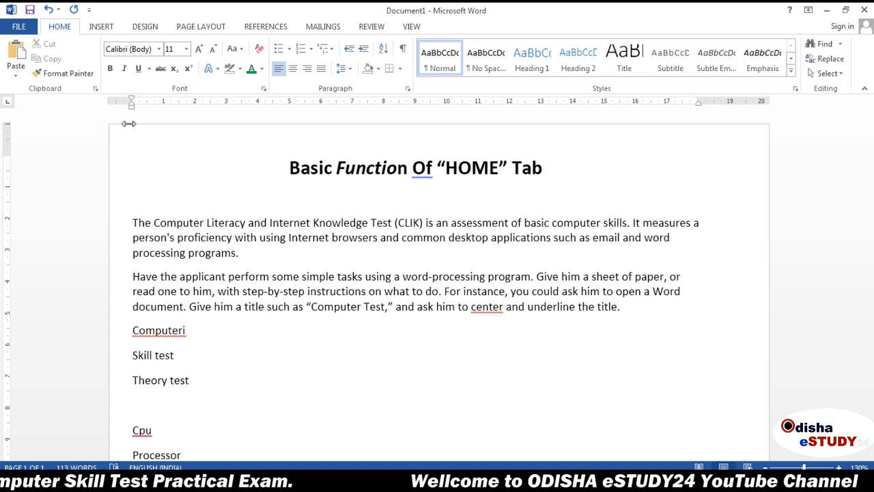
drag(129, 124, 156, 120)
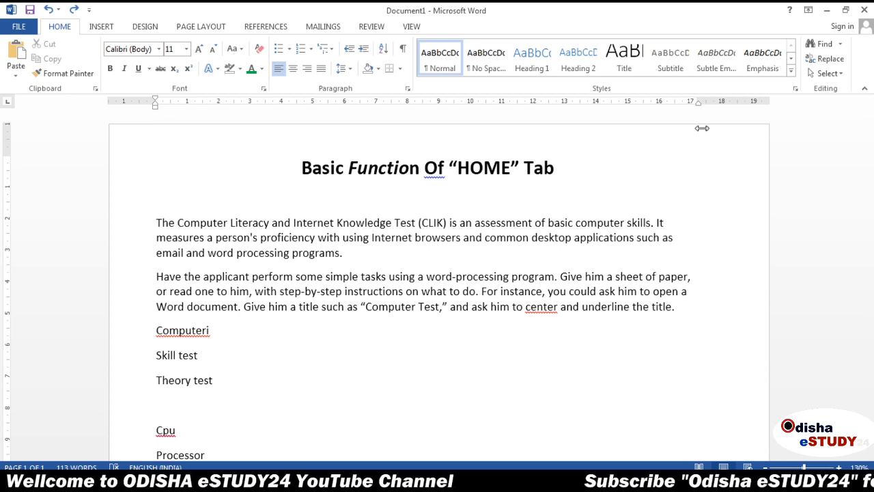
- Move the right margin outward to about 18 cm on the ruler and reduce the top margin to about 1.5 cm
drag(702, 127, 714, 133)
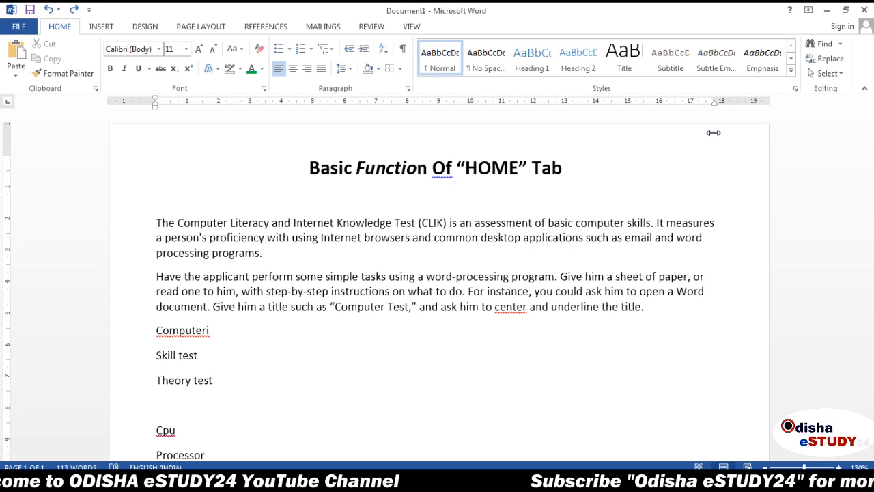
drag(713, 132, 722, 132)
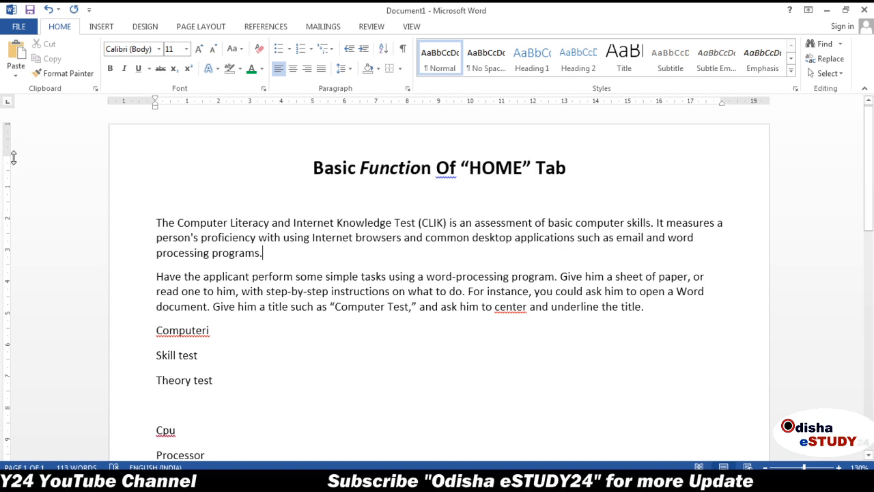
drag(12, 157, 12, 139)
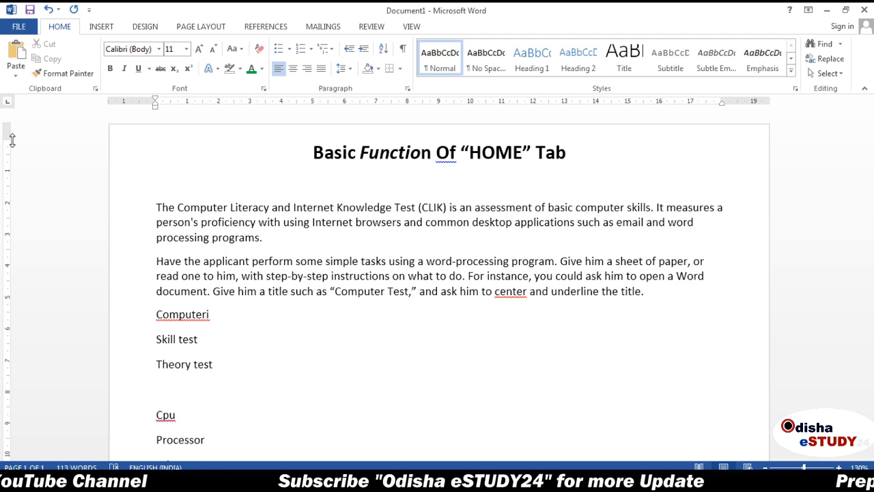
- Increase the page's bottom margin to about 4 cm using the ruler, then return to the document's beginning
scroll(872, 288, down, 2)
drag(872, 288, 871, 415)
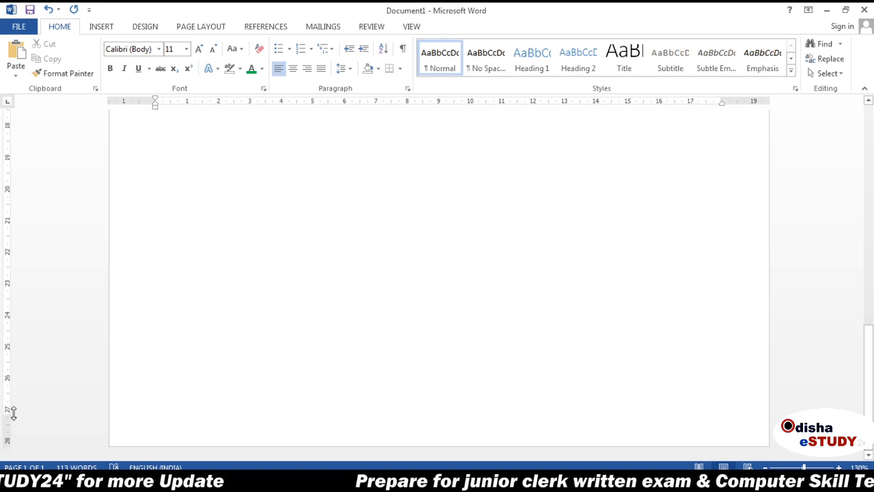
drag(13, 413, 11, 319)
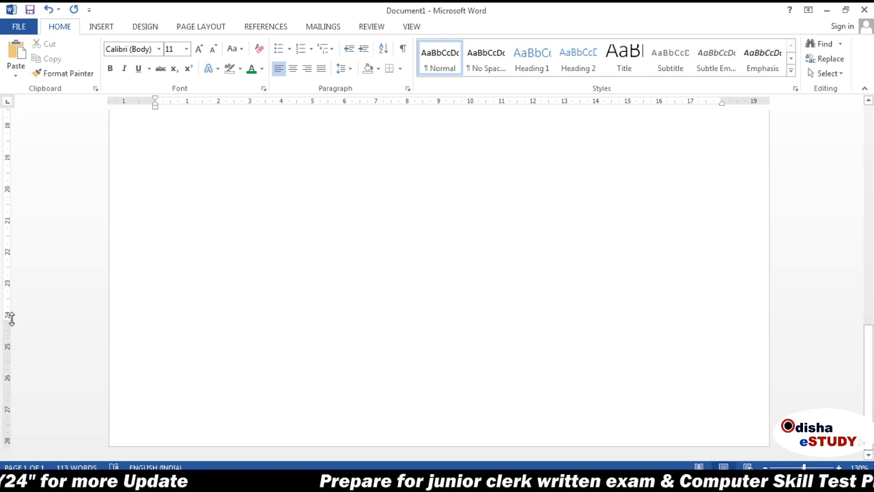
scroll(201, 264, up, 15)
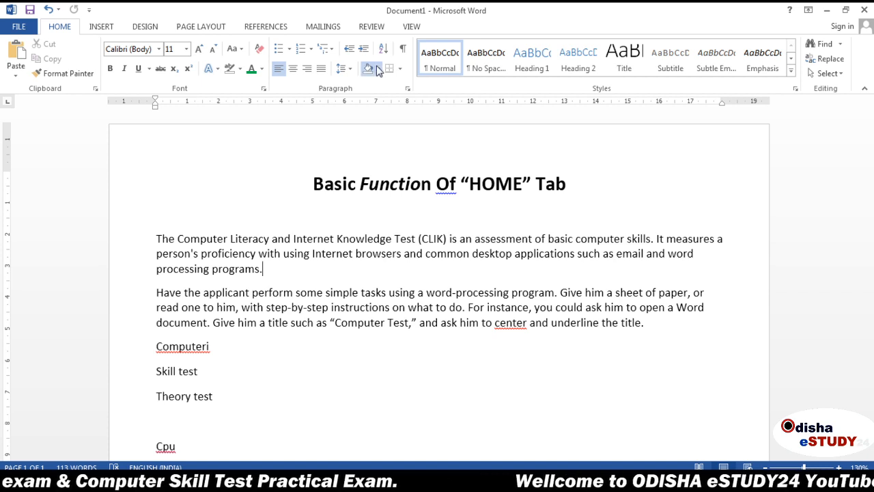
- Shade the first body paragraph with Gray-25%, Background 2, Darker 10%
click(379, 69)
click(393, 117)
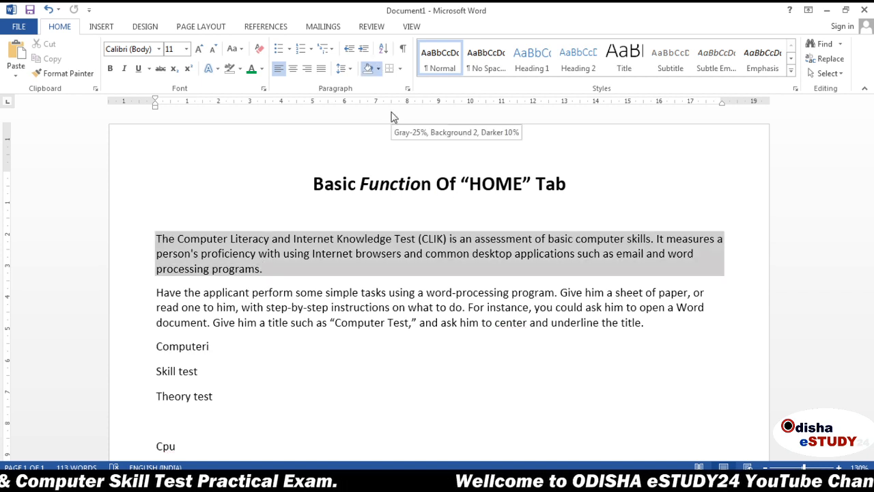
- Change the first body paragraph's shading to a darker gray
drag(158, 236, 270, 272)
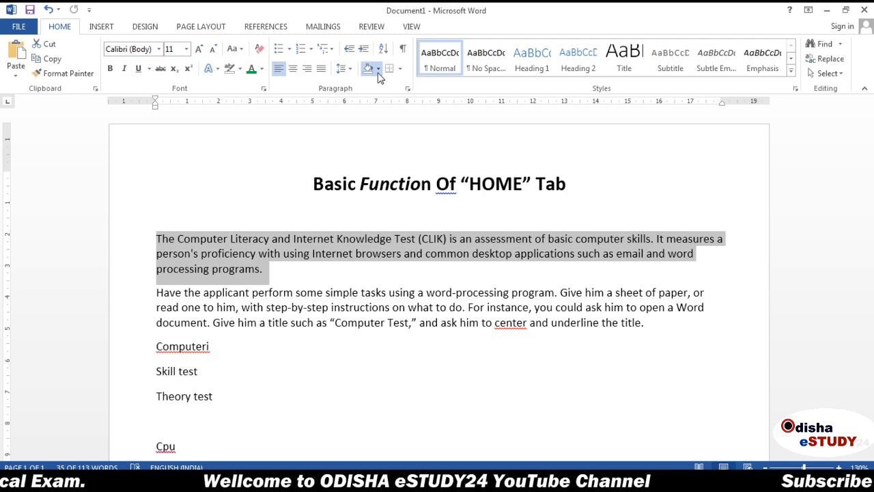
click(371, 73)
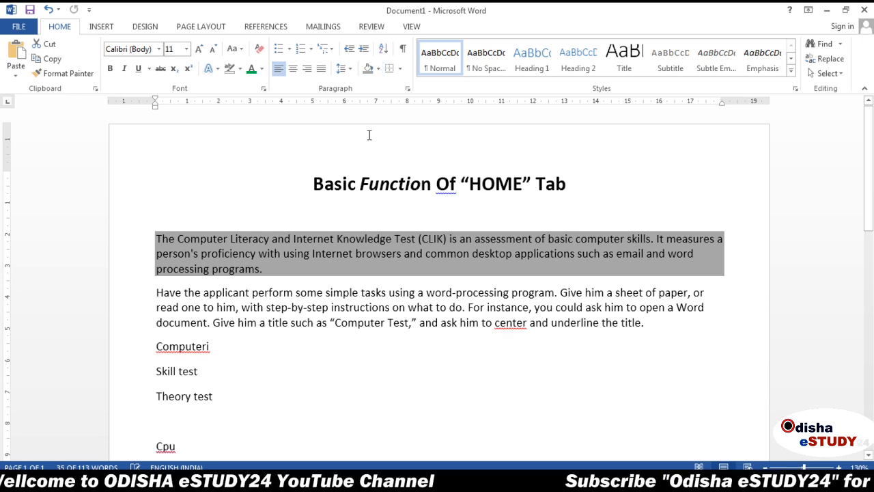
click(215, 165)
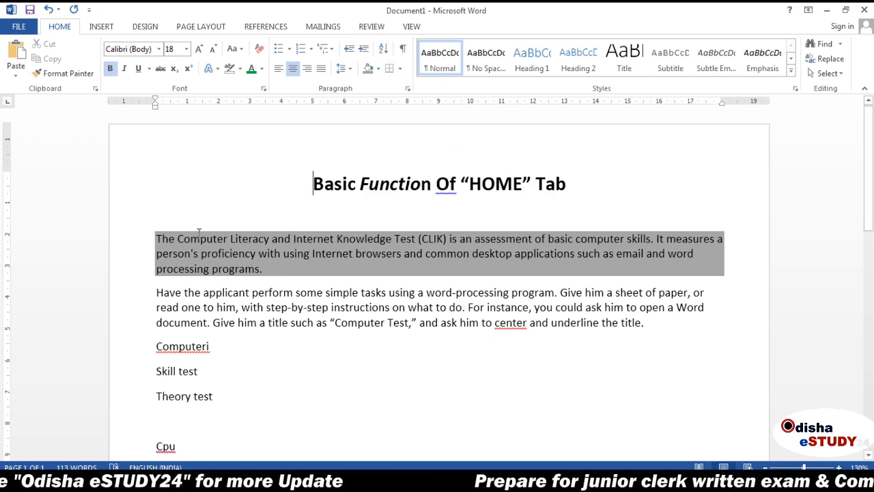
- Put a box border around all four sides of the shaded first body paragraph
drag(183, 227, 739, 272)
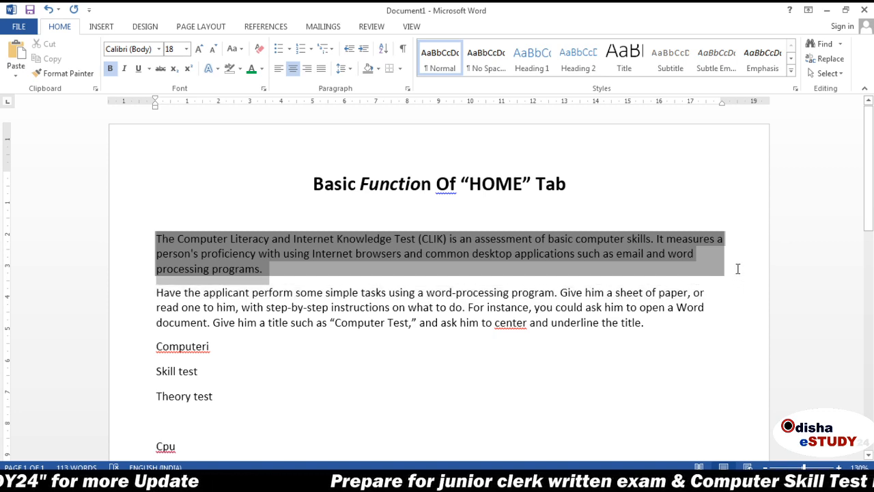
click(398, 69)
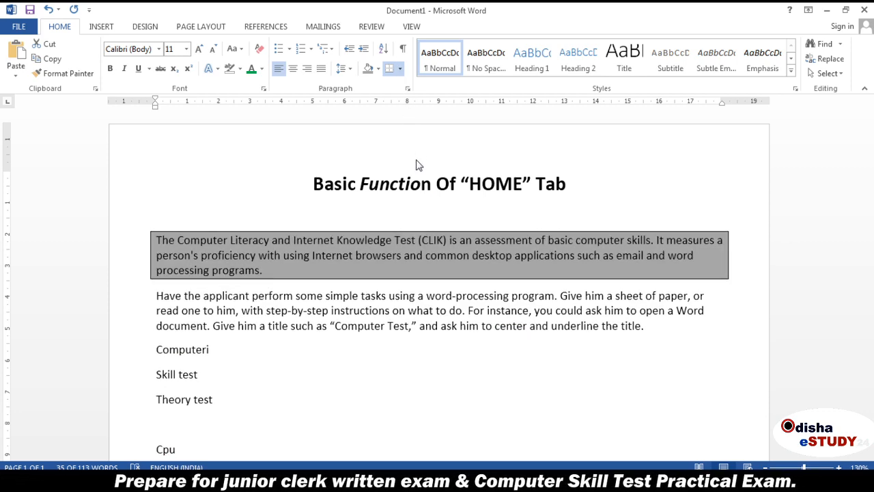
key(ctrl+z)
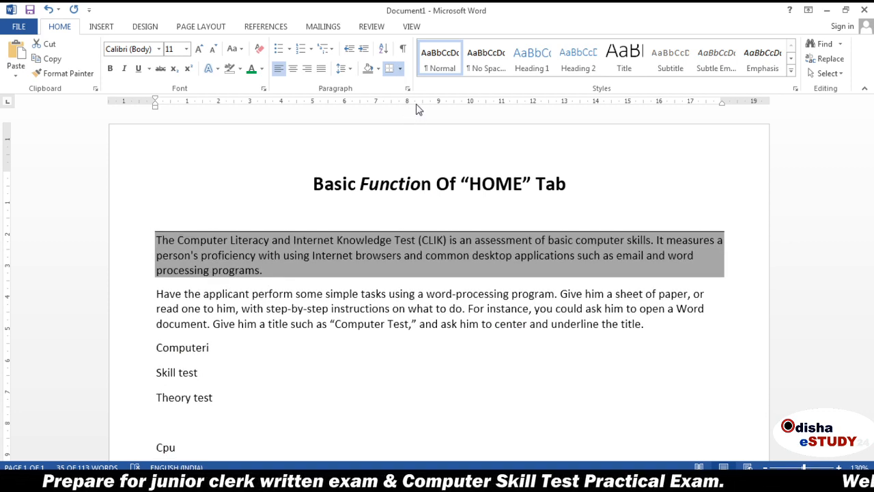
key(ctrl+y)
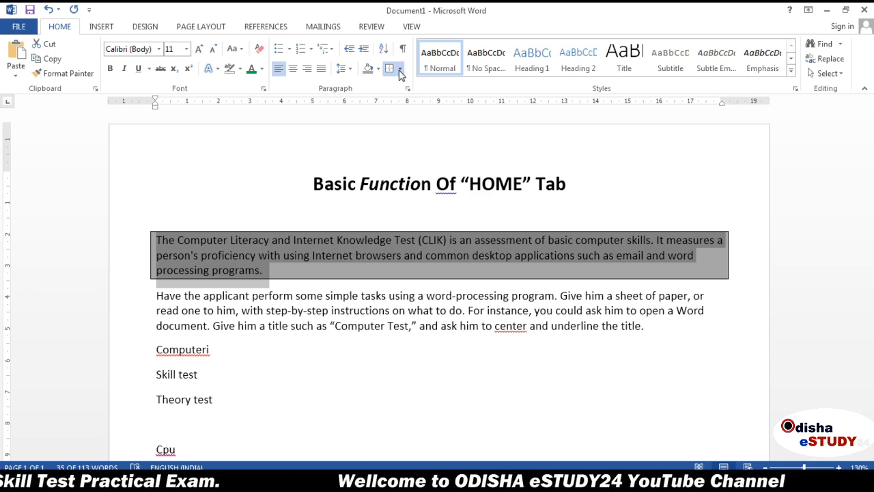
click(440, 222)
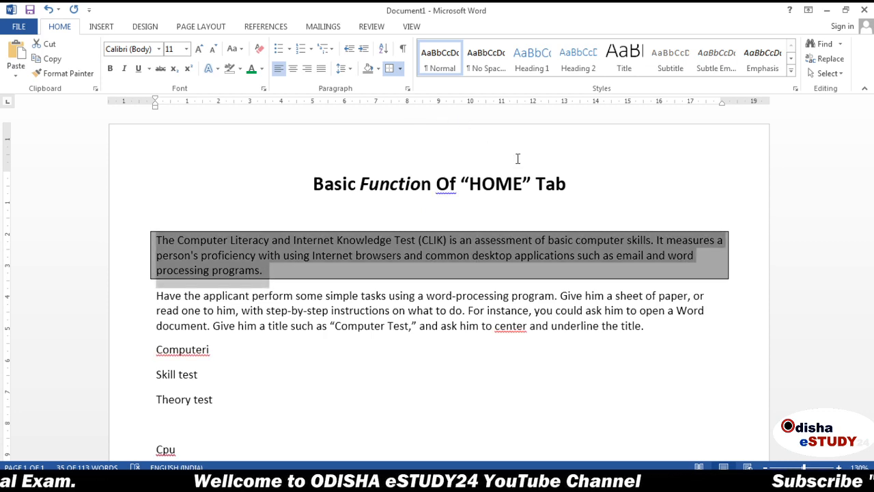
click(585, 149)
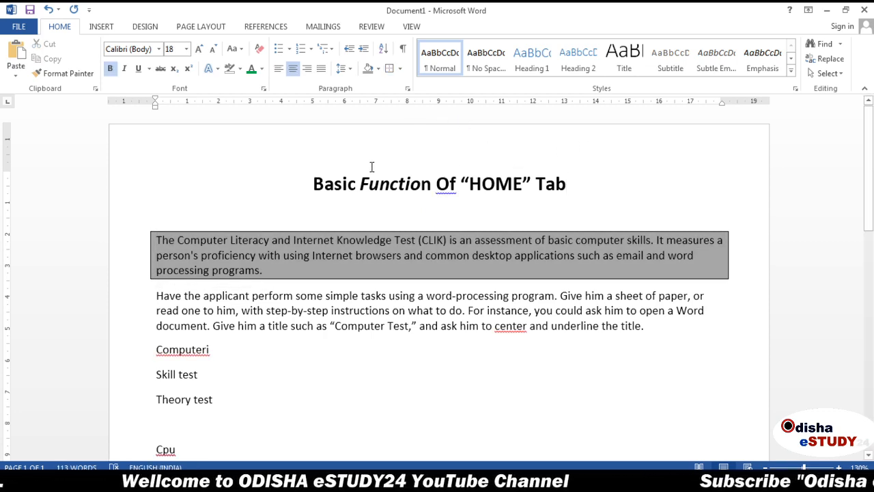
- Add a box border around the title line "Basic Function Of “HOME” Tab"
drag(307, 190, 584, 181)
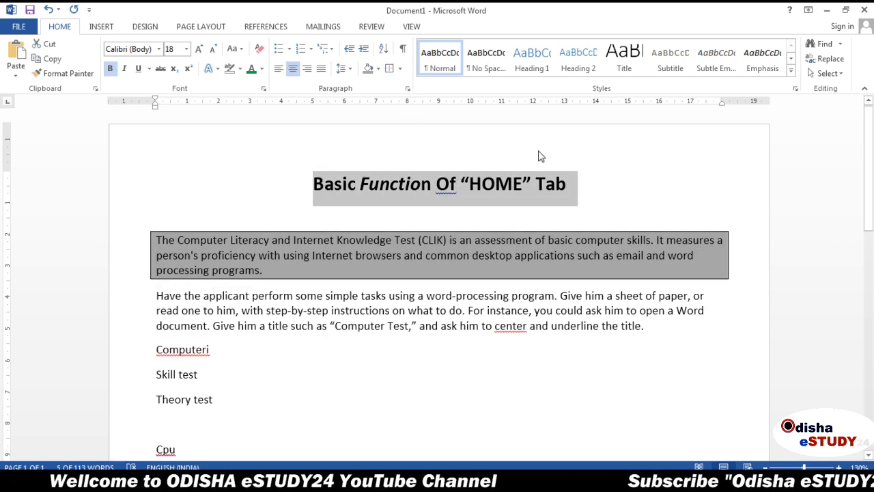
click(400, 69)
click(419, 164)
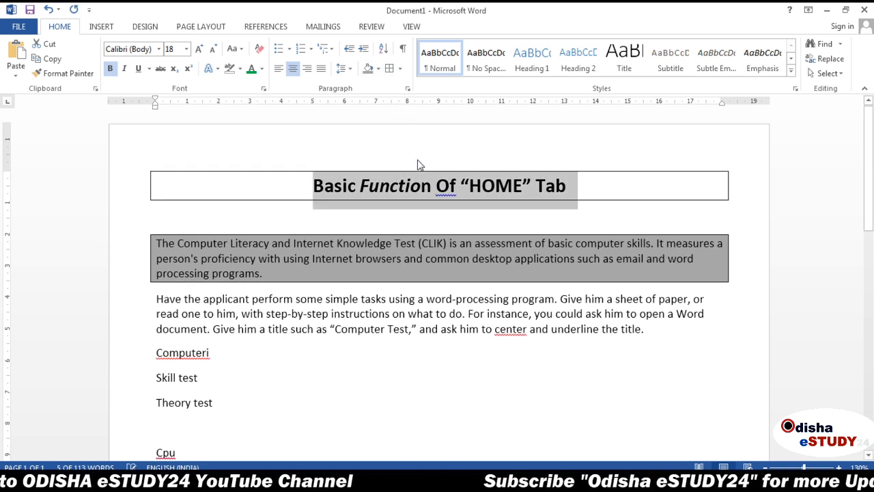
click(608, 160)
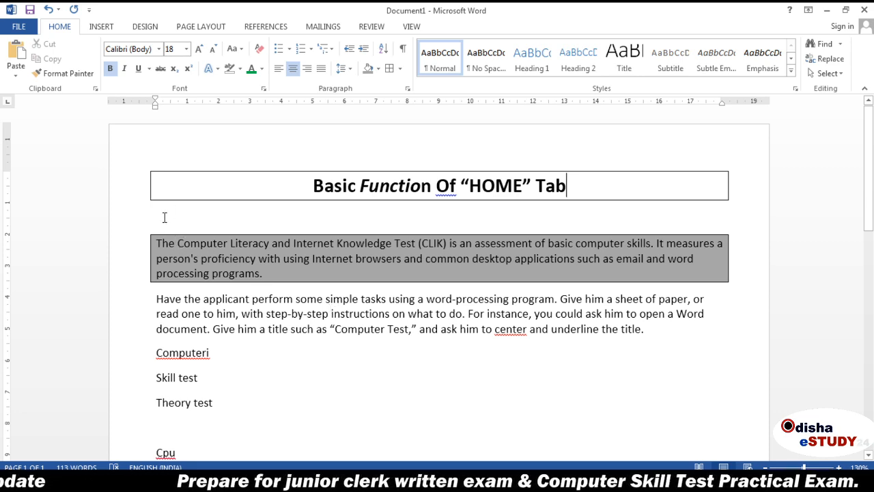
- Remove both the gray shading and the box border from the first body paragraph
drag(151, 228, 664, 369)
click(664, 368)
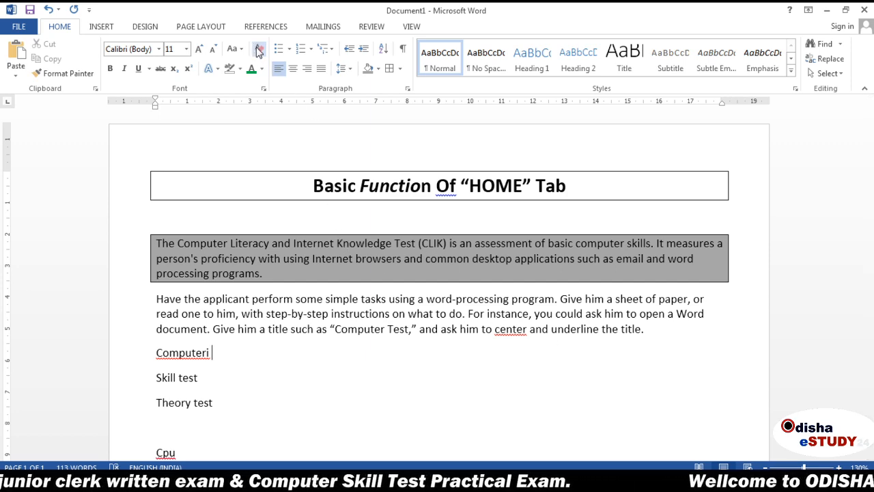
drag(155, 239, 733, 288)
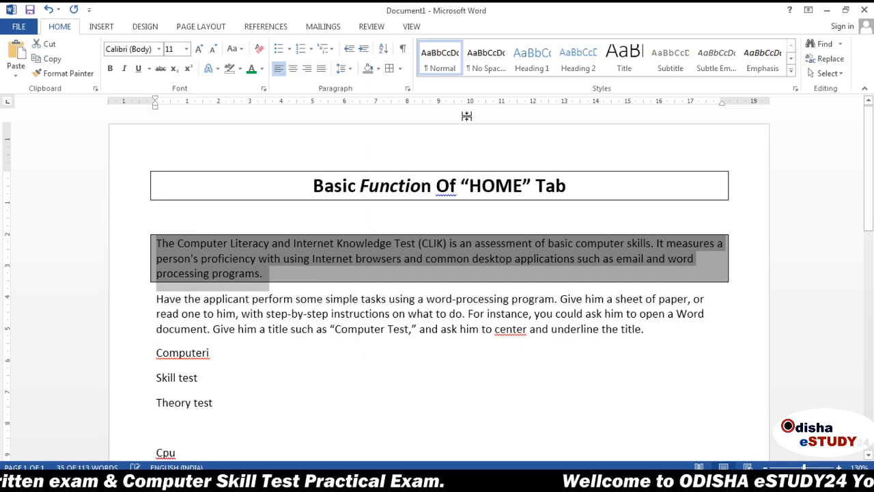
click(369, 68)
click(393, 189)
key(ctrl+z)
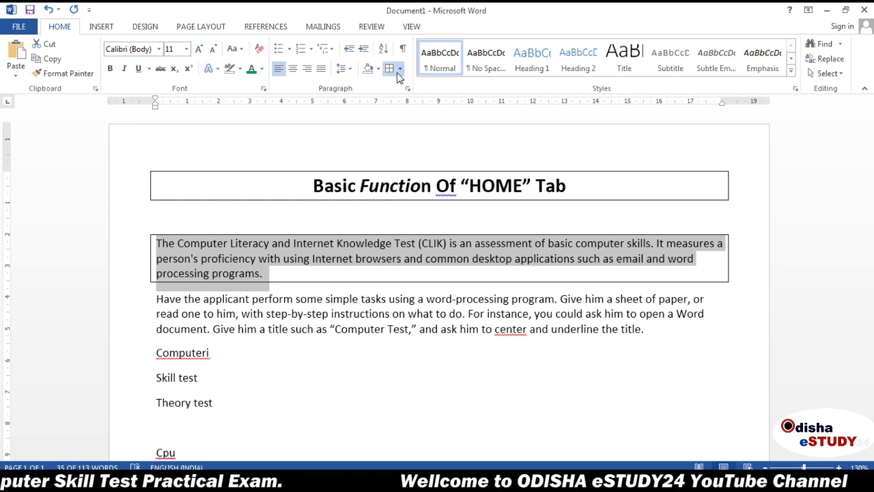
click(406, 162)
key(ctrl+z)
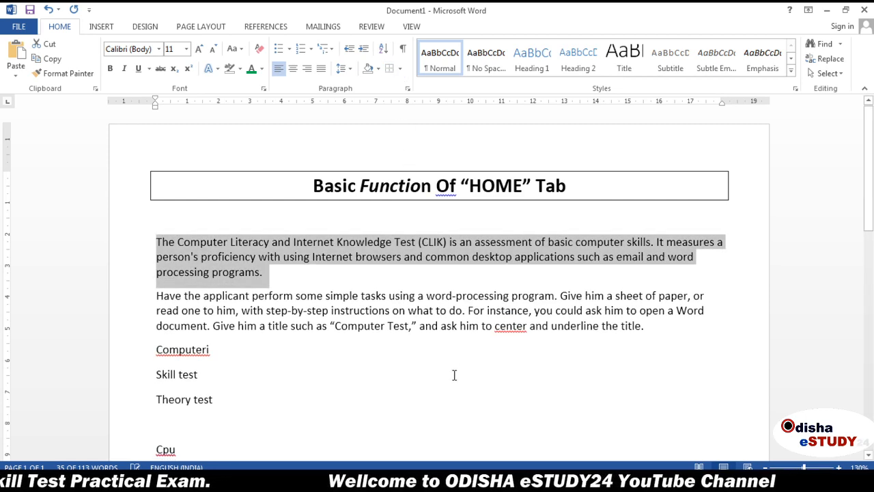
click(464, 403)
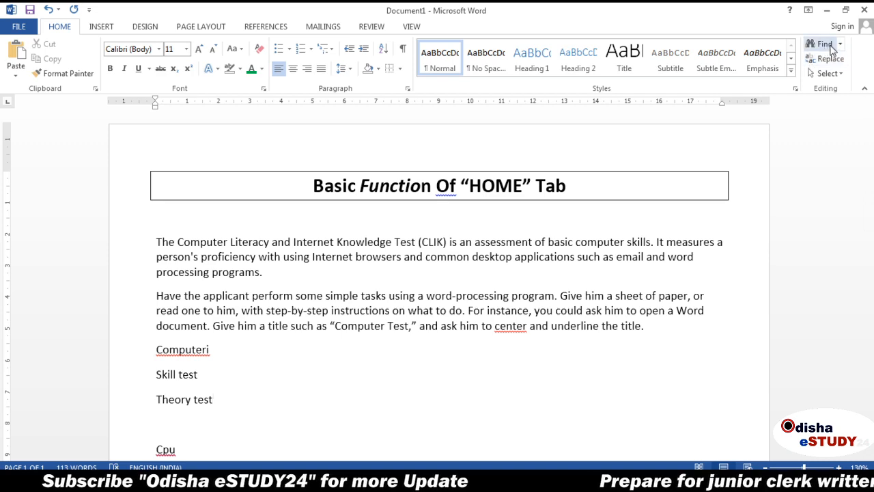
- Search the document for "computer" and examine each highlighted match in the body text
click(829, 47)
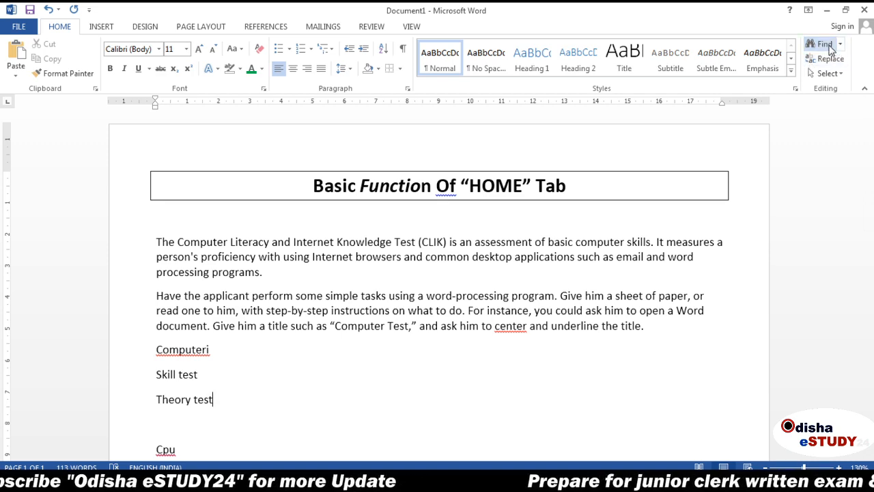
text(f)
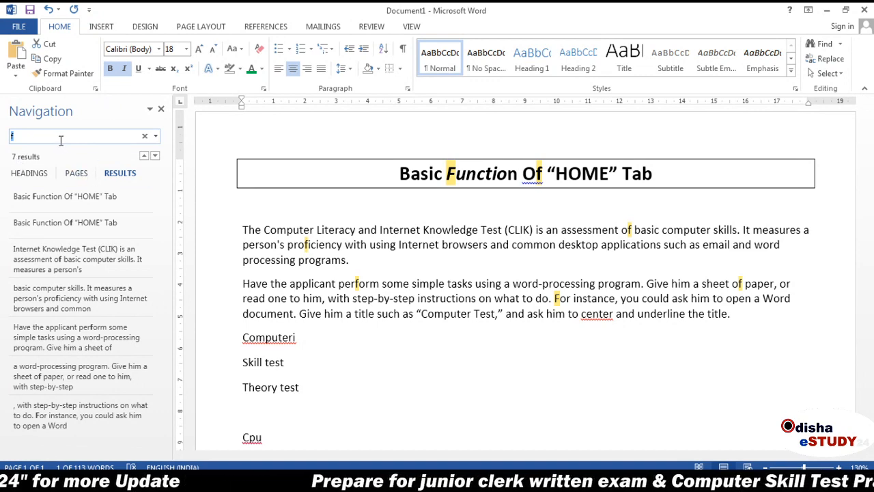
text(comp)
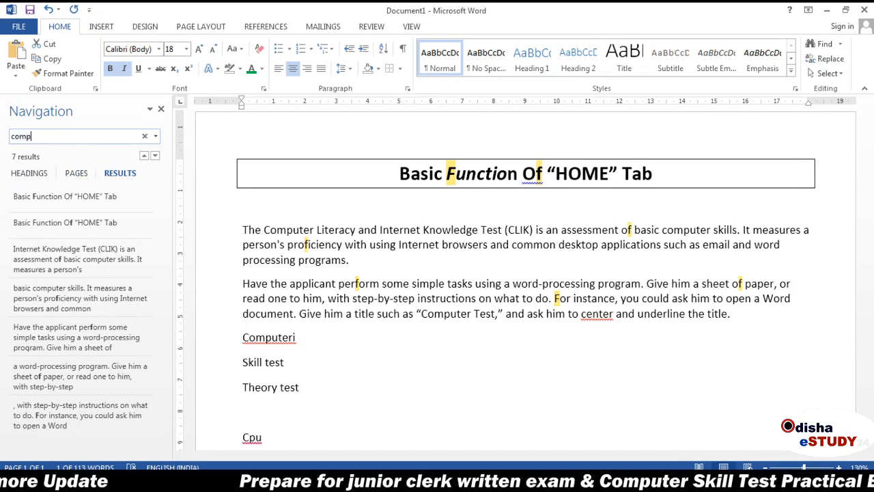
text(uter)
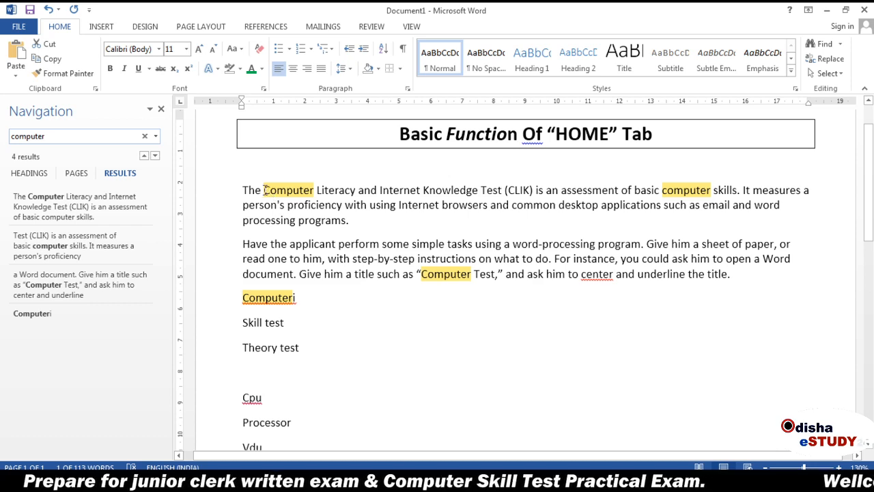
drag(265, 190, 316, 192)
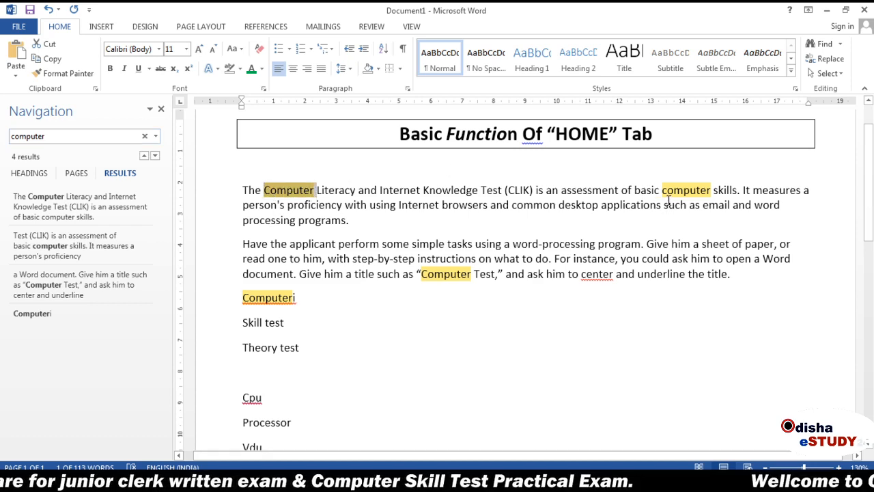
drag(663, 191, 711, 191)
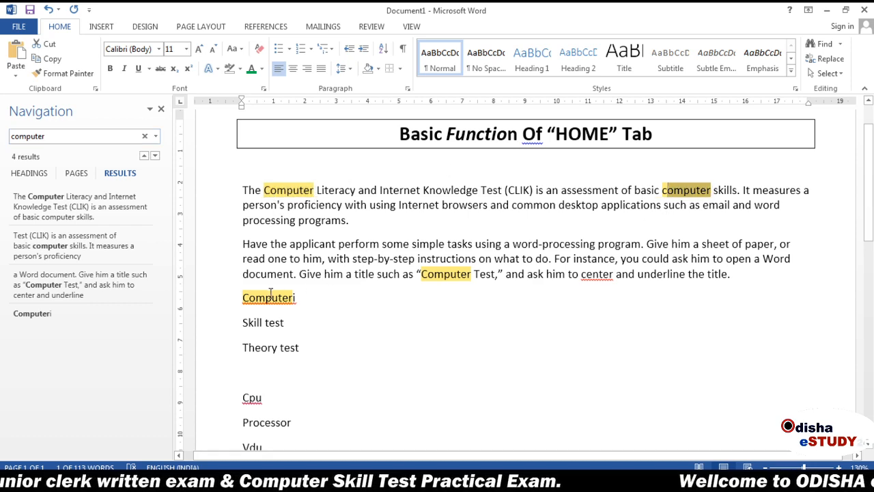
drag(422, 274, 473, 276)
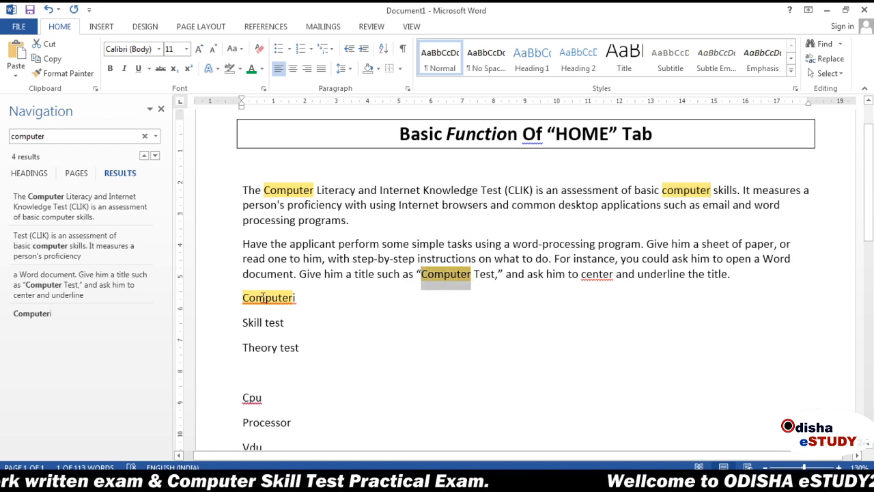
drag(243, 297, 306, 300)
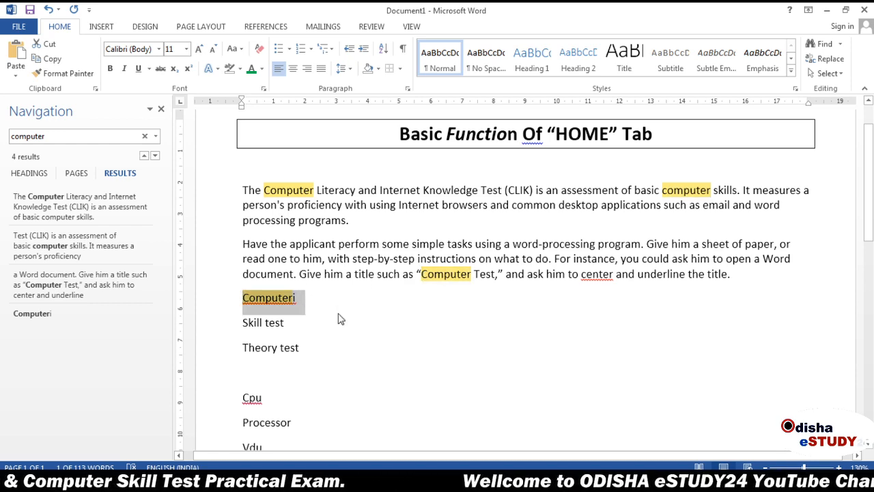
click(341, 319)
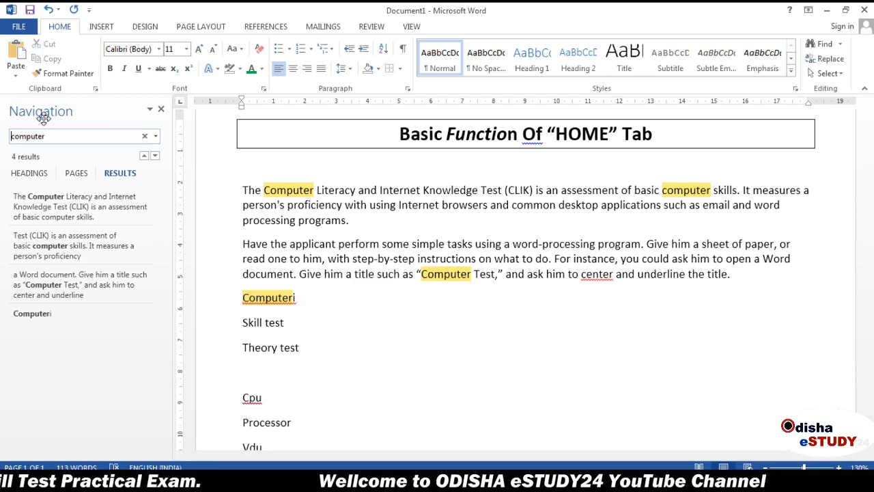
- Search the document for "skill", review the highlighted matches, and close the search
drag(52, 134, 2, 128)
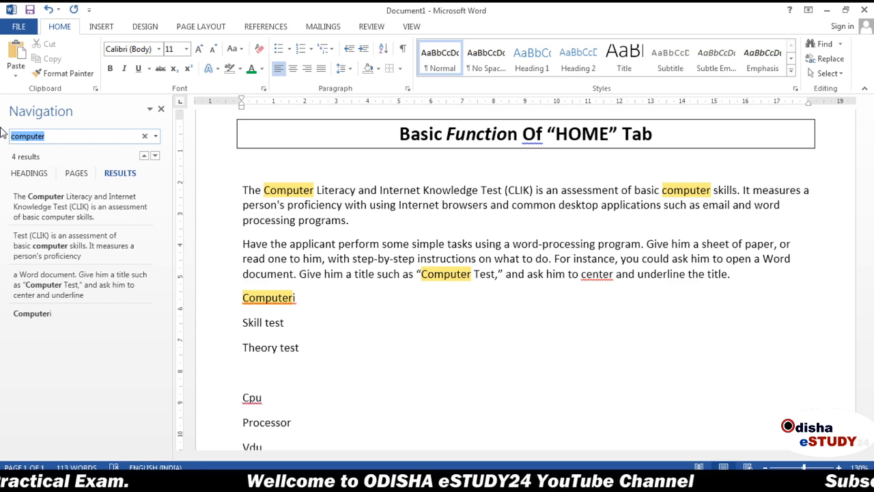
text(skill)
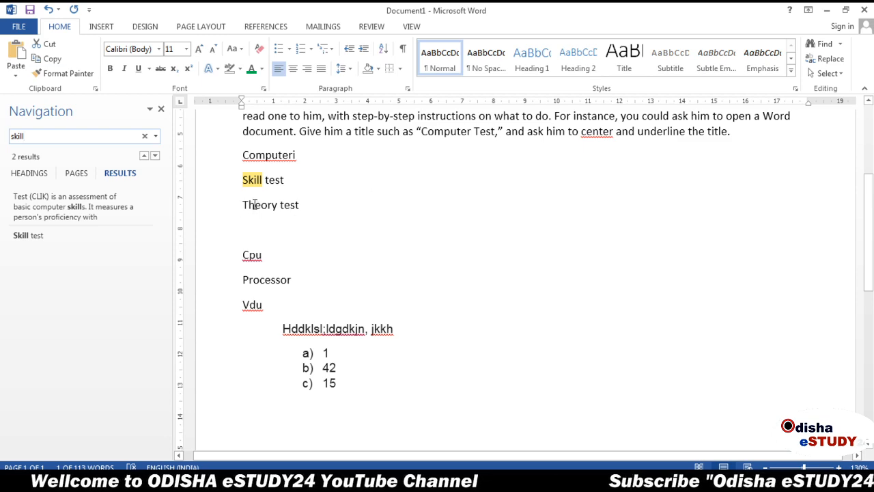
drag(865, 226, 864, 177)
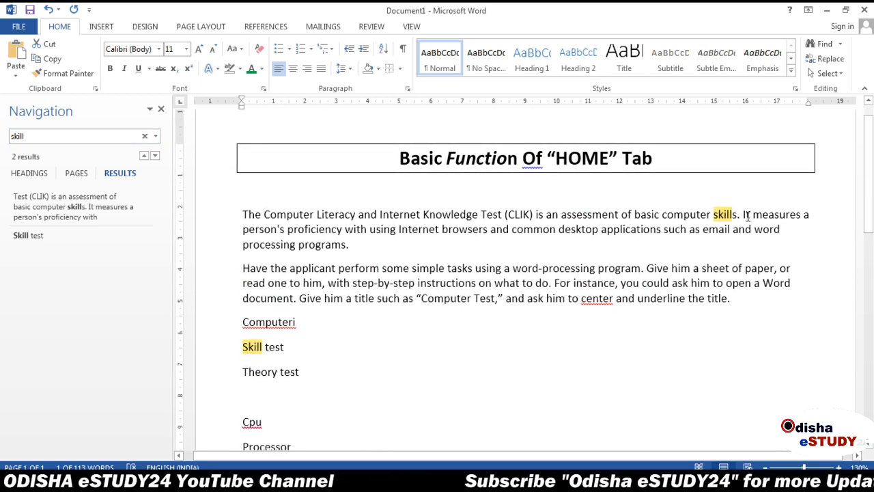
click(161, 110)
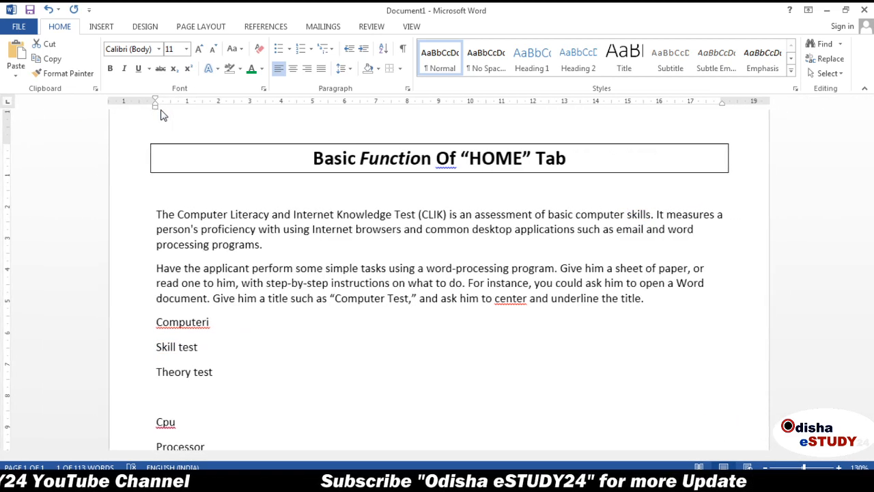
- Replace all occurrences of "skill" with "Practical" throughout the document
click(828, 59)
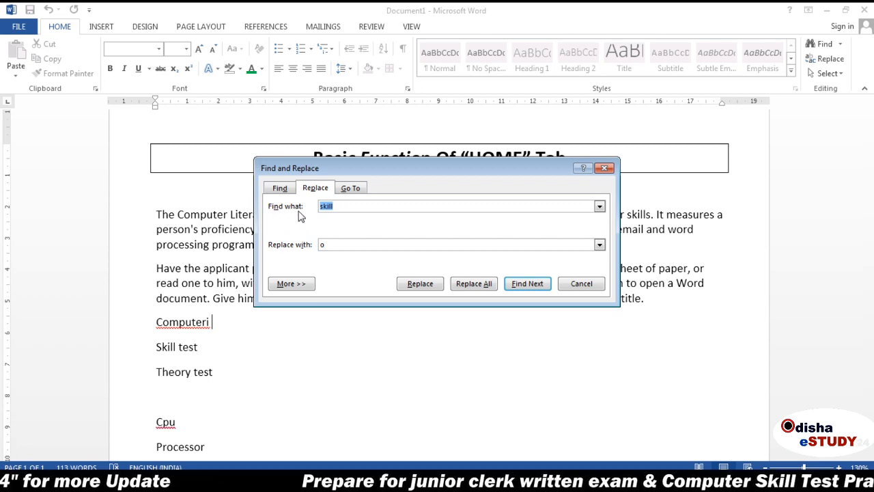
click(345, 208)
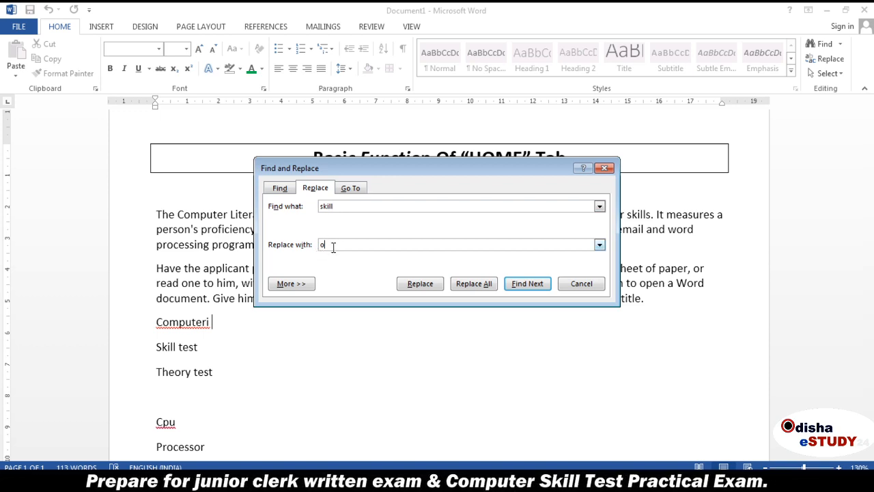
key(BackSpace)
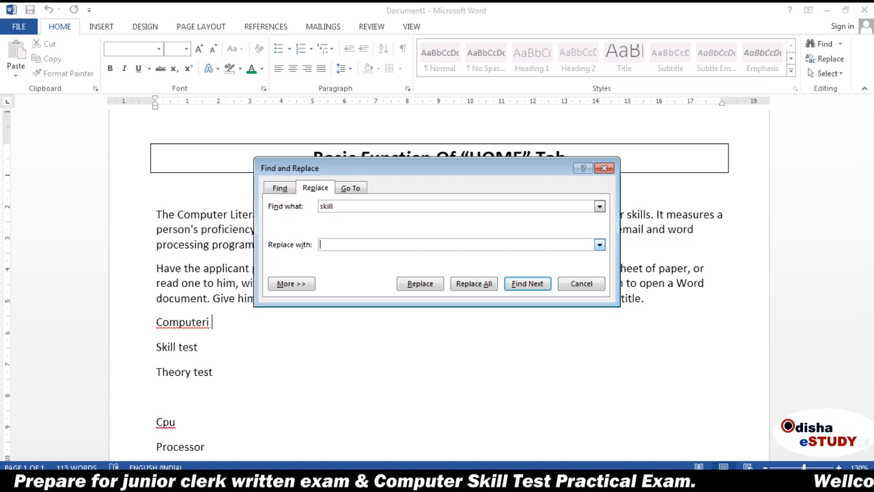
text(Prac)
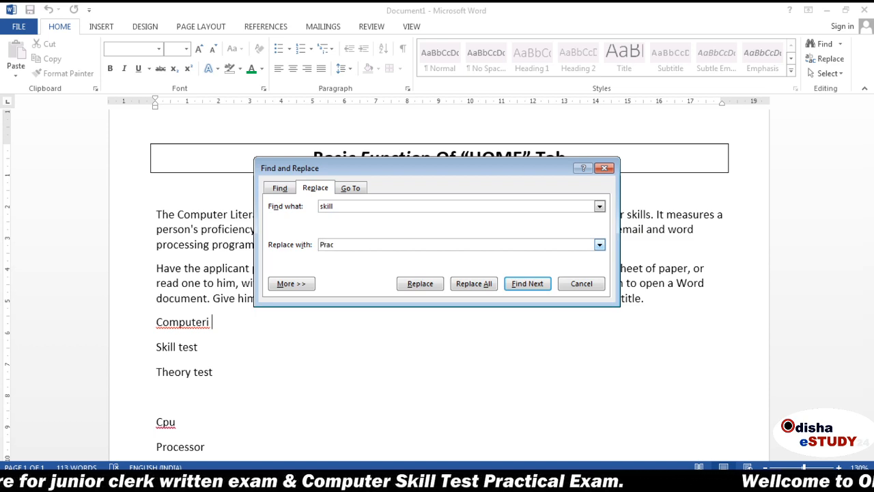
text(tical)
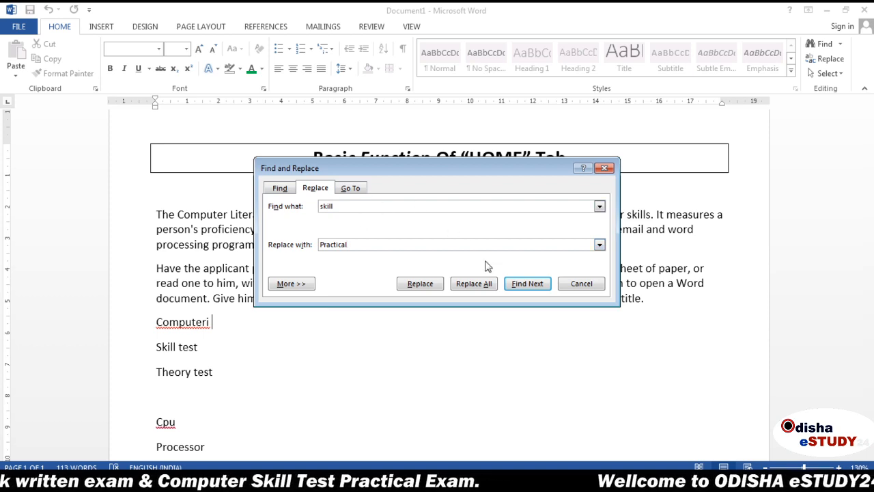
click(487, 286)
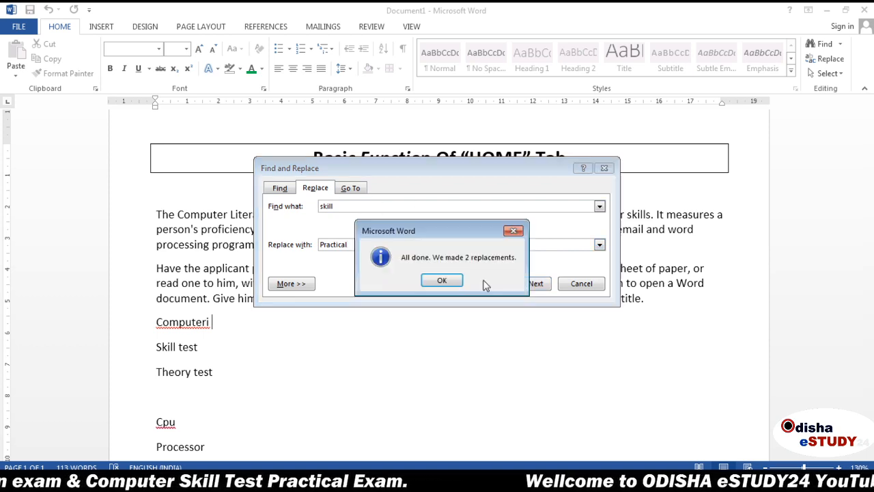
click(442, 281)
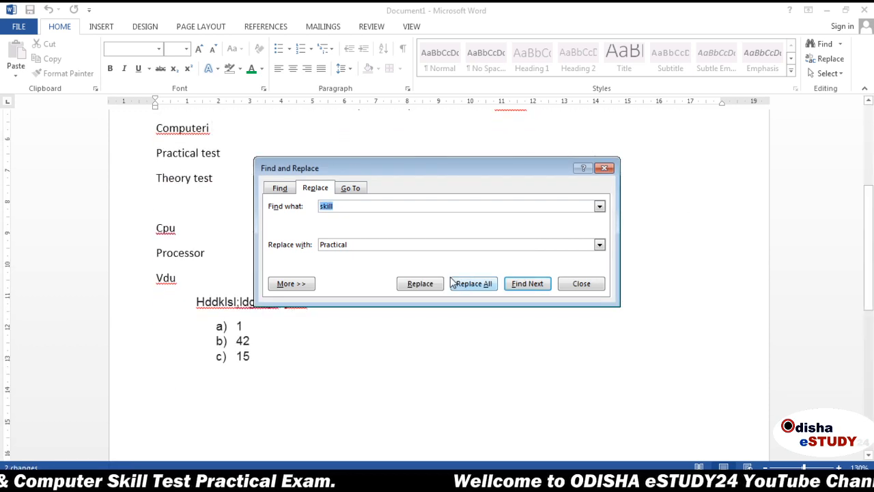
click(572, 284)
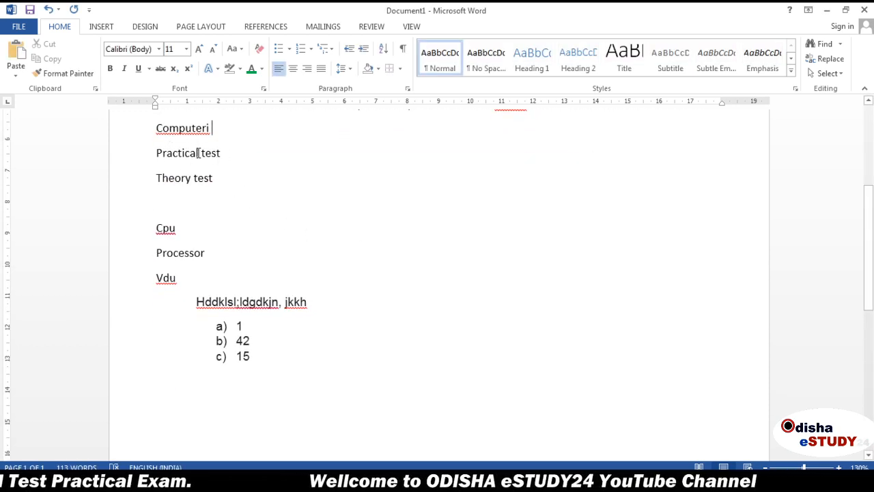
- Undo the replacement of "skill" with "Practical" in the document
drag(189, 151, 142, 156)
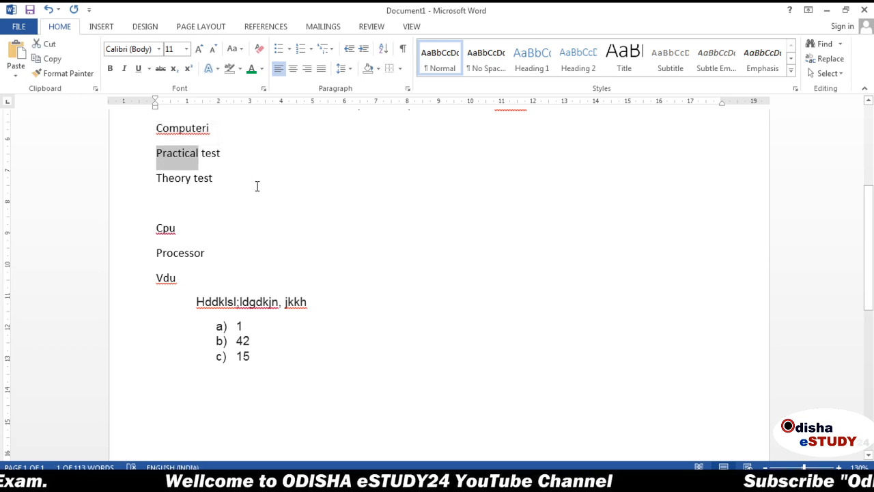
text(Skill)
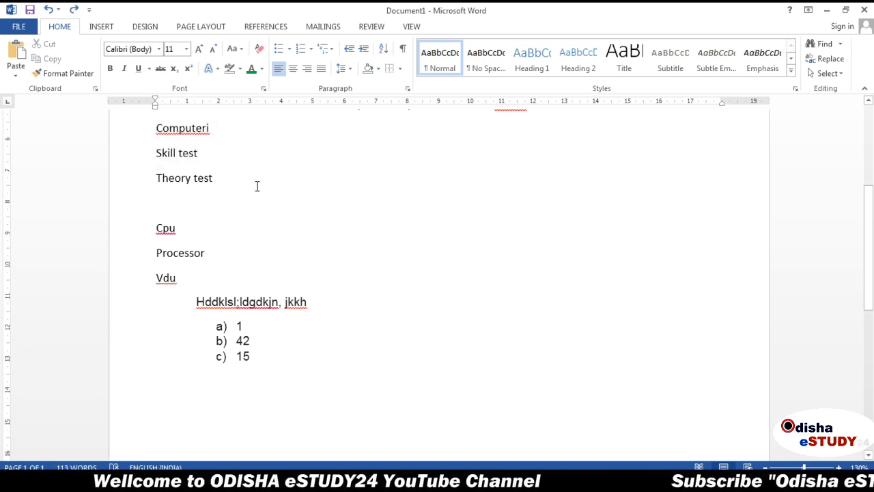
scroll(256, 185, up, 5)
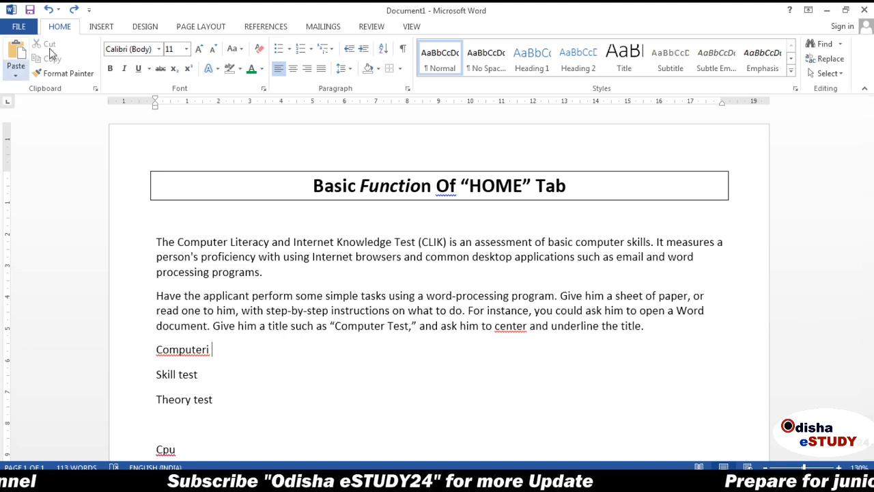
click(111, 27)
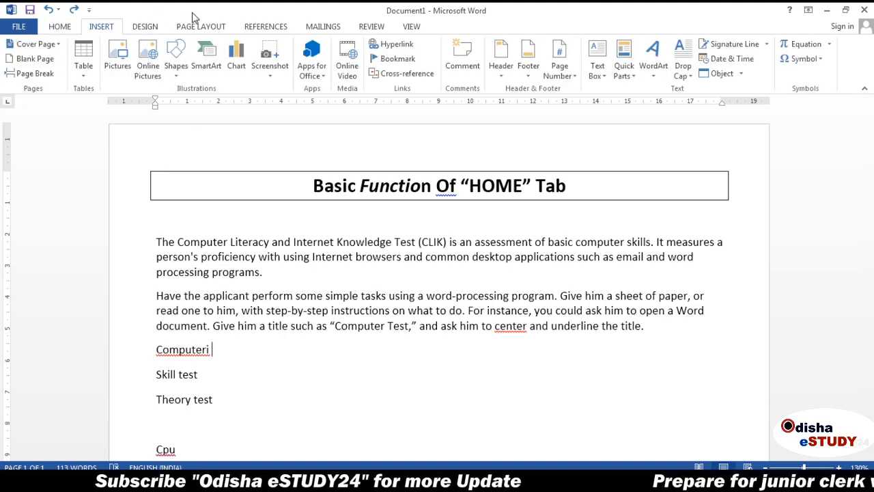
click(212, 28)
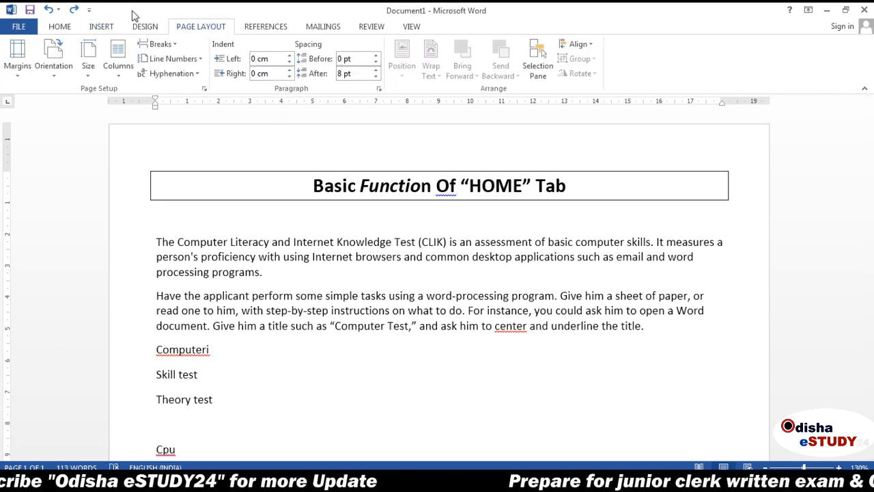
click(104, 29)
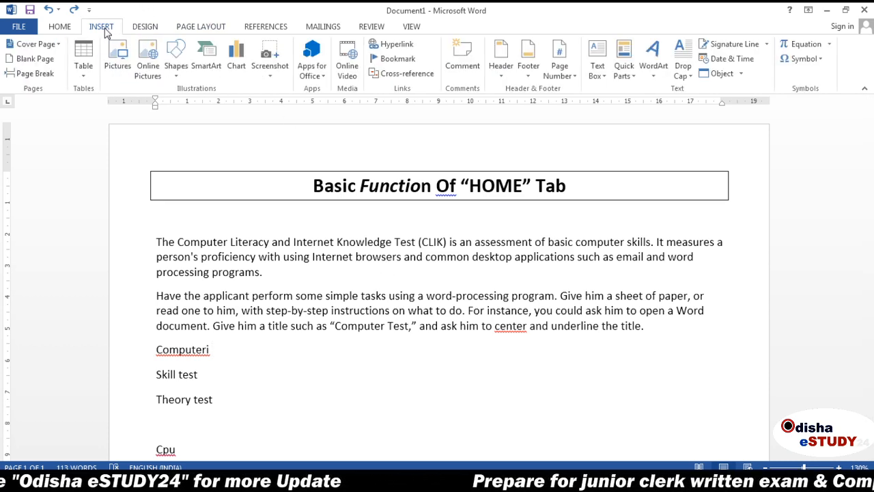
click(195, 30)
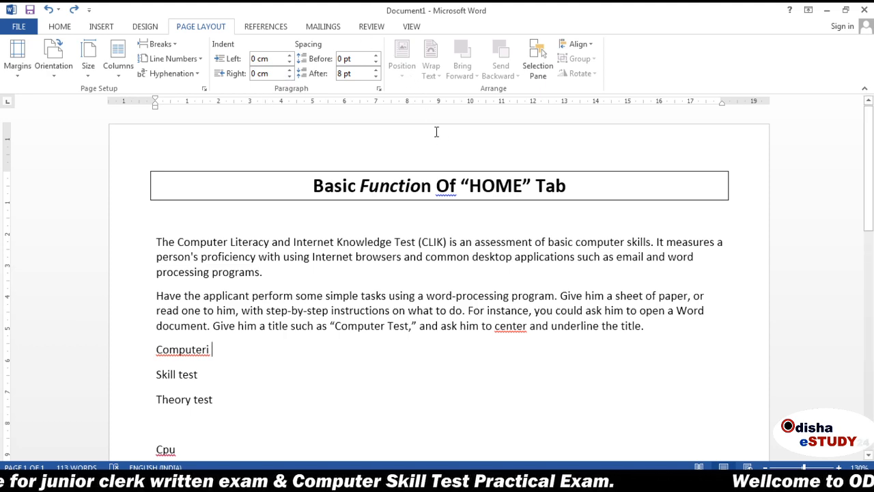
click(114, 27)
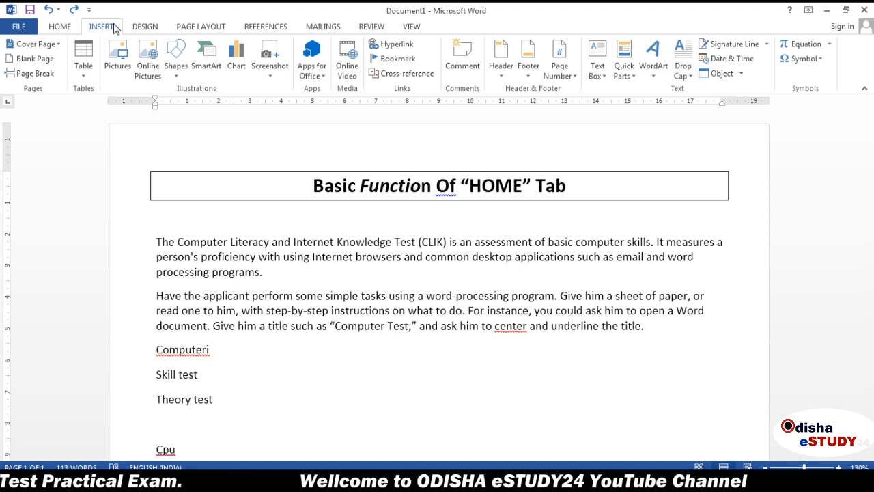
click(60, 27)
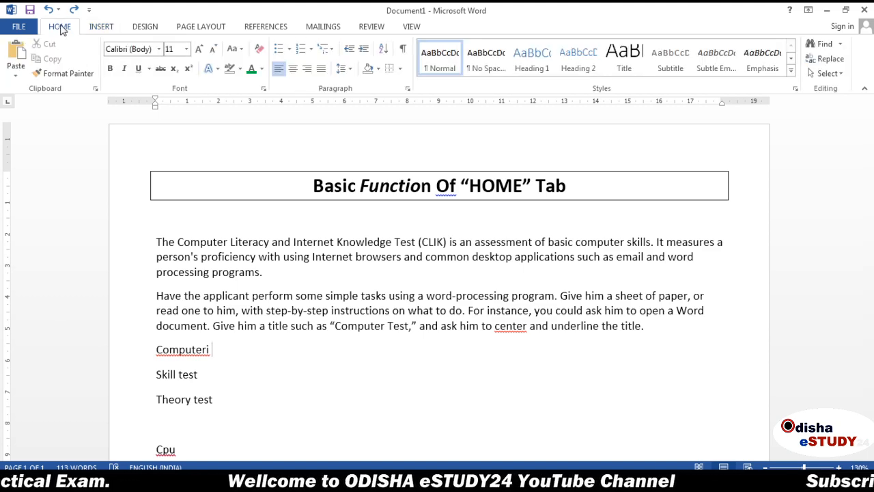
click(99, 27)
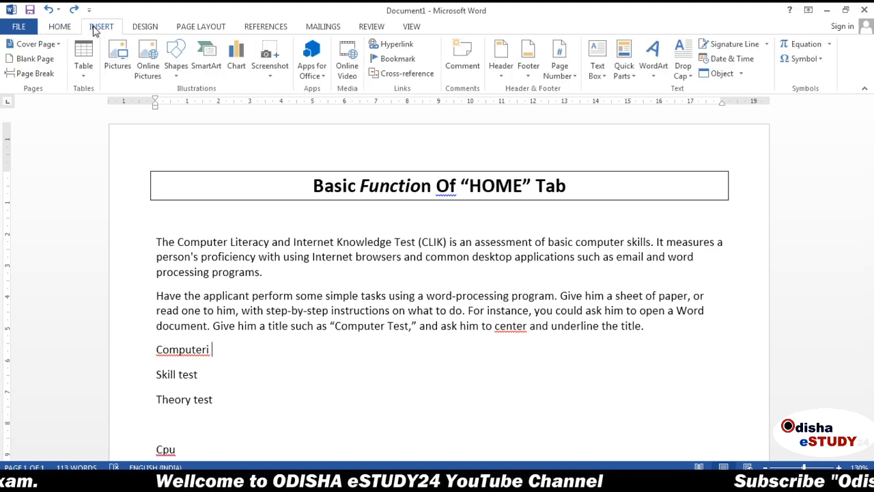
click(184, 28)
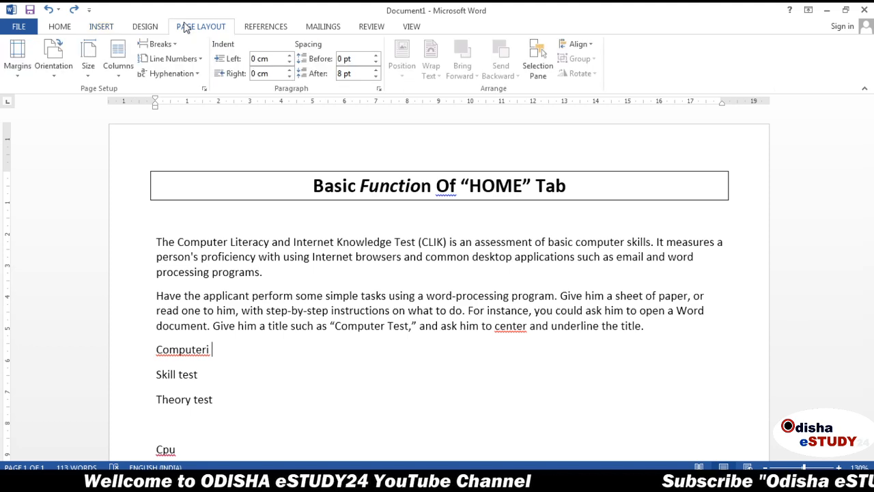